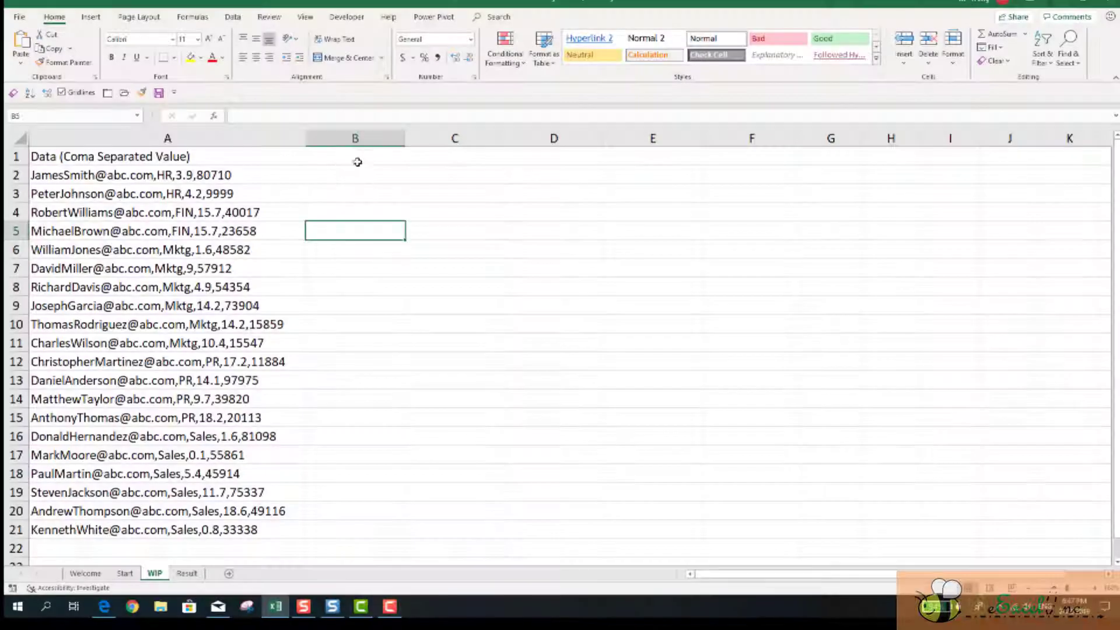
# Step: Enter the column headers First Name, Last Name, Dept, Year of Tenure and Salary in cells B1 to F1
pyautogui.click(357, 162)
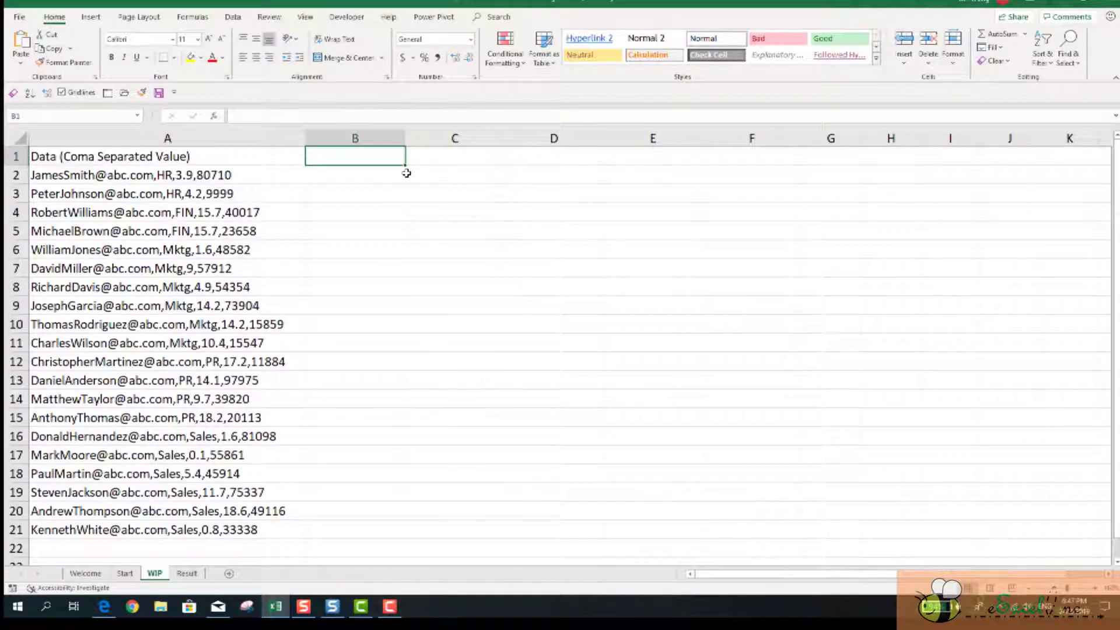
pyautogui.write('First Name')
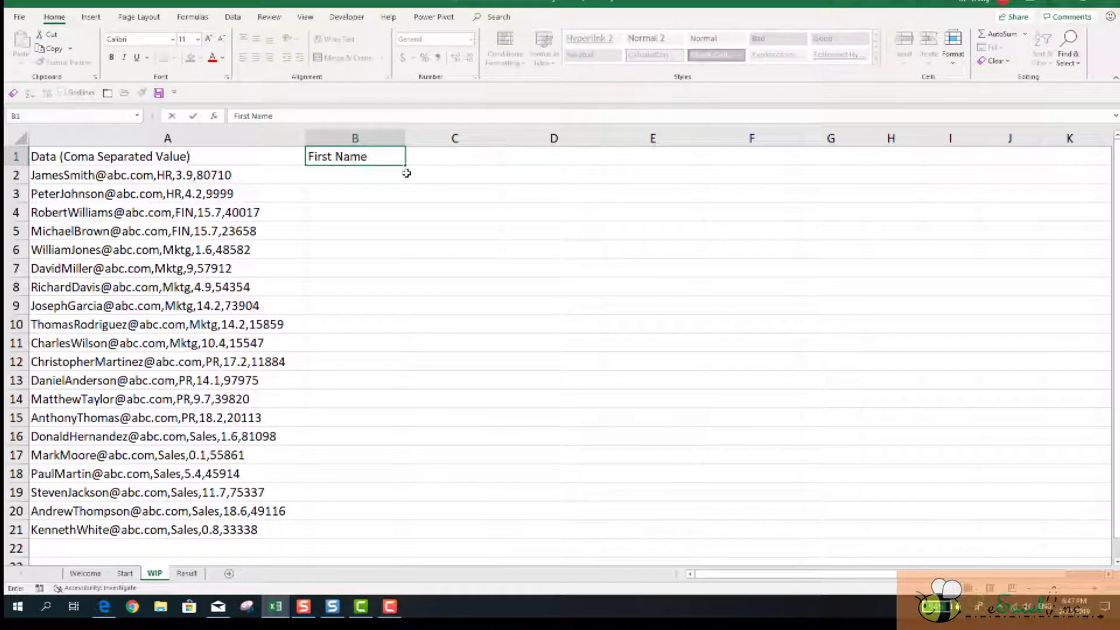
pyautogui.press('Tab')
pyautogui.write('Last ')
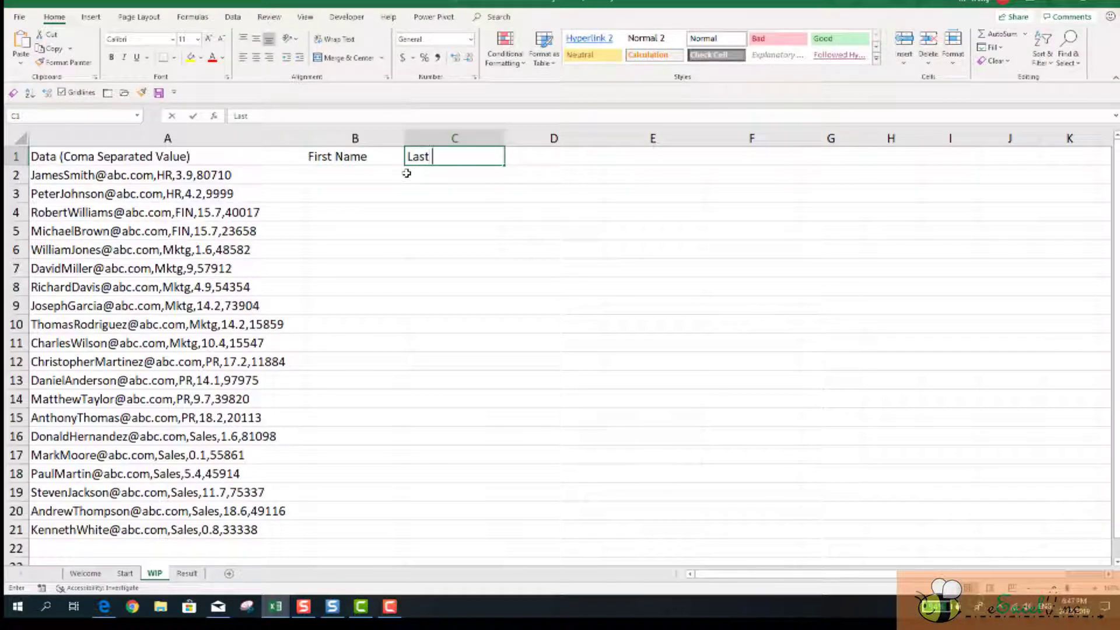
pyautogui.write('Name')
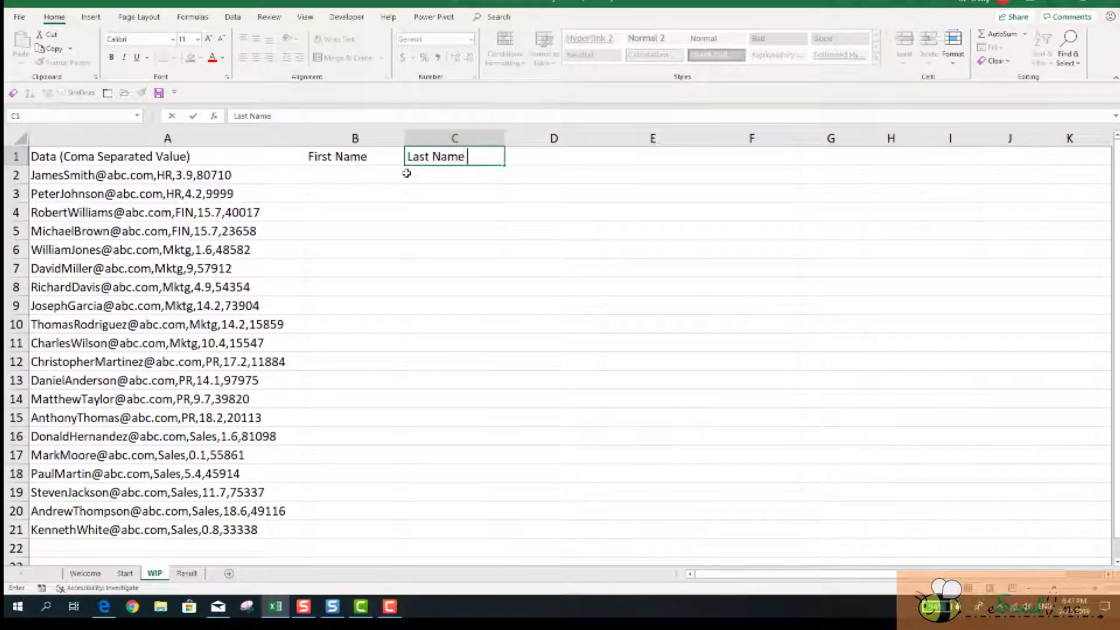
pyautogui.press('Tab')
pyautogui.write('D')
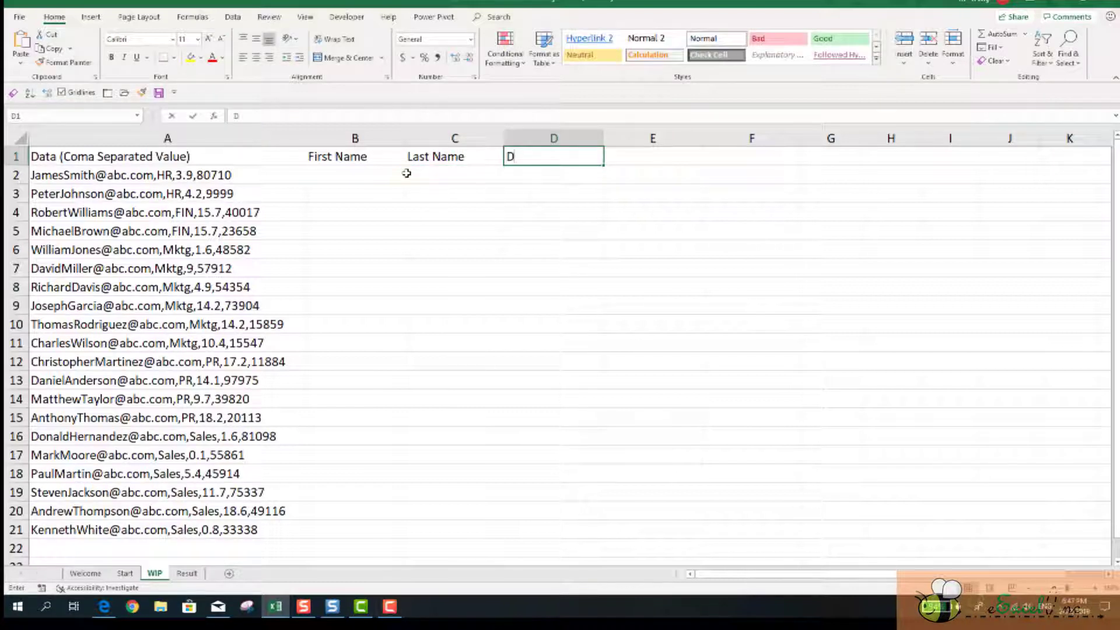
pyautogui.write('ept')
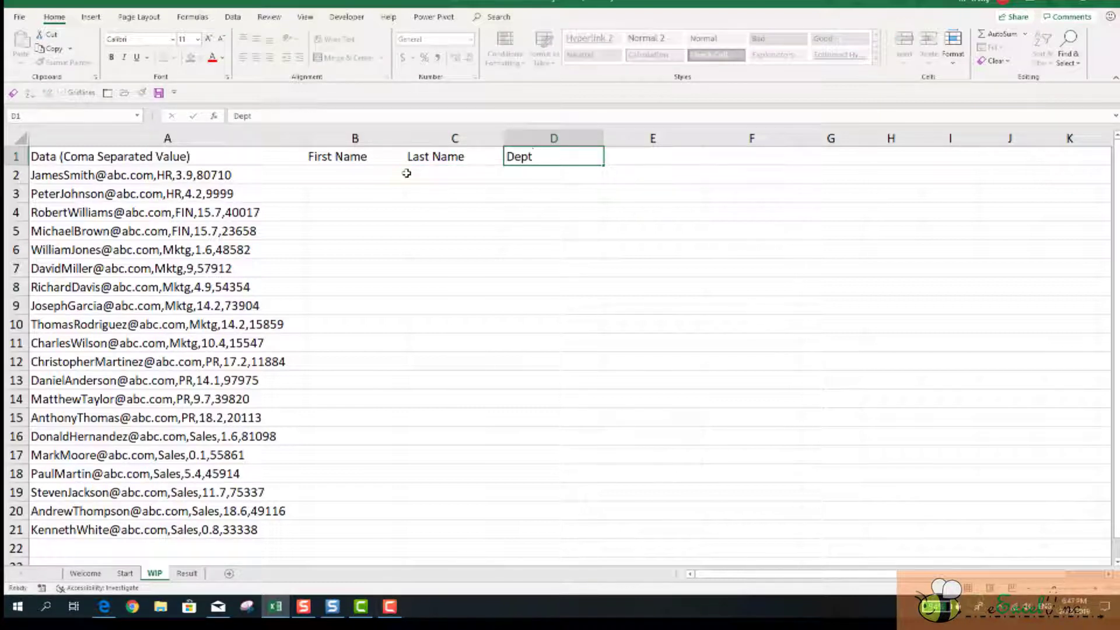
pyautogui.press('Tab')
pyautogui.write('Year of')
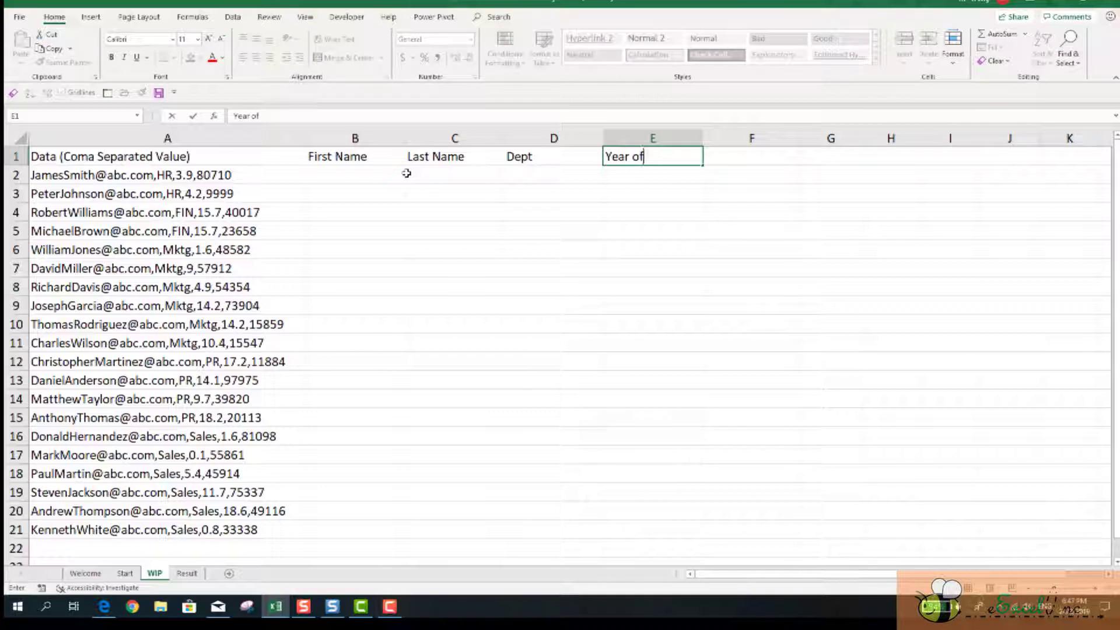
pyautogui.write(' Tenure')
pyautogui.press('Tab')
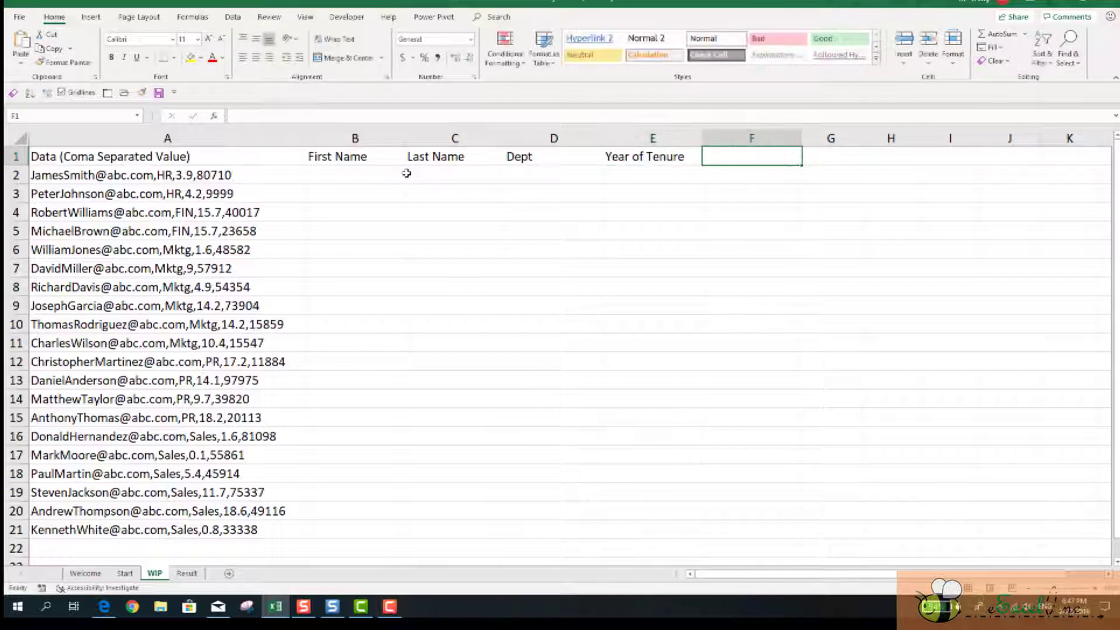
pyautogui.write('Salary')
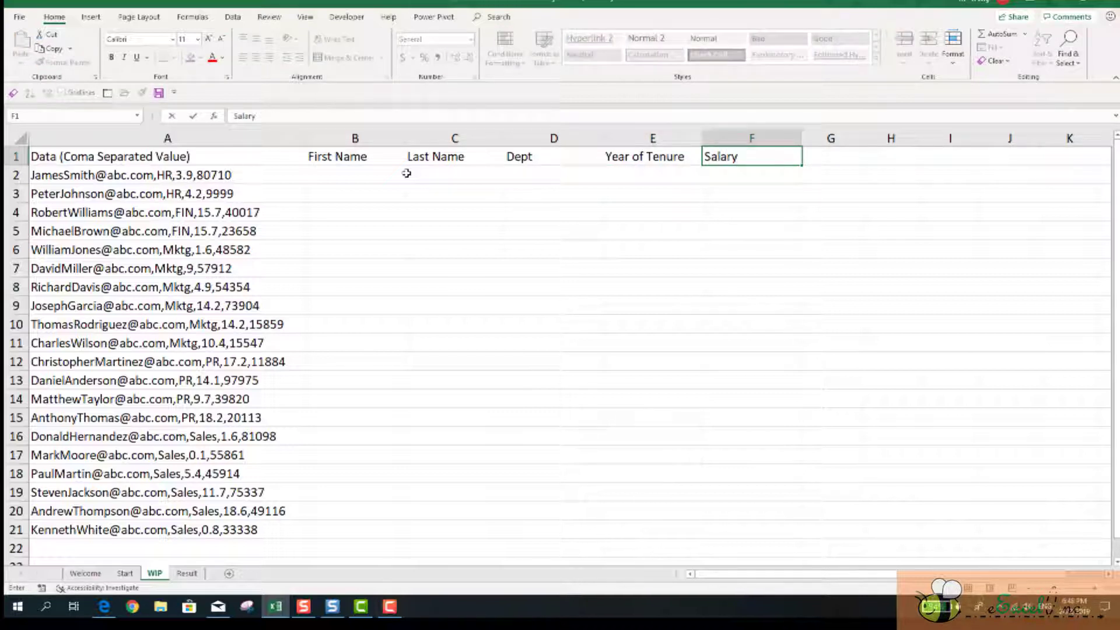
# Step: Enter the first names of the first two records from B2 down and accept the suggested fill for the First Name column
pyautogui.click(405, 174)
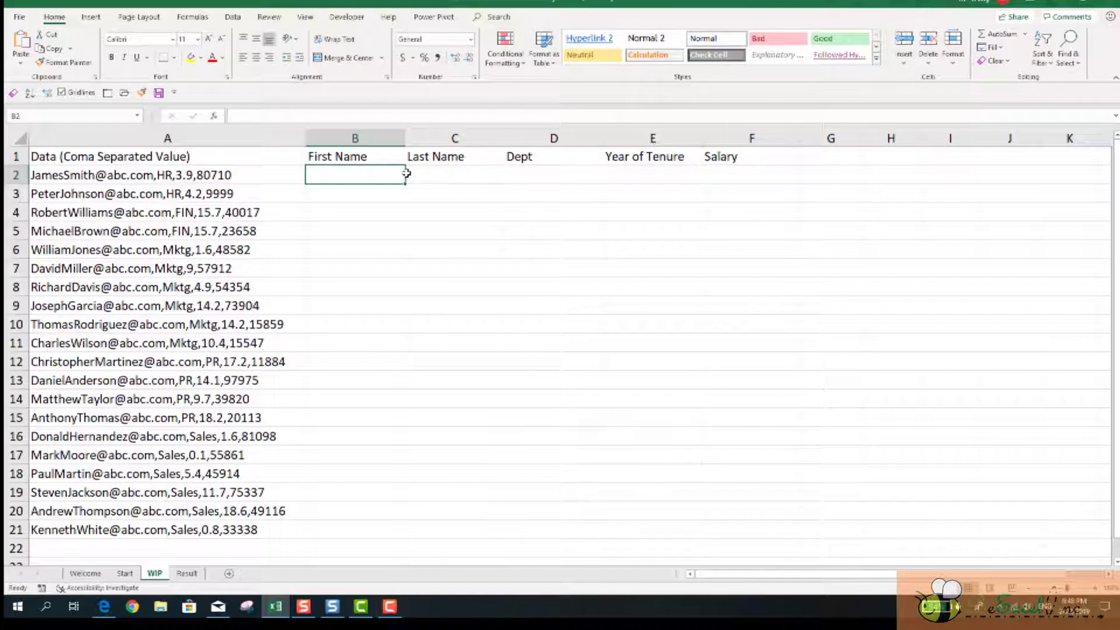
pyautogui.write('James')
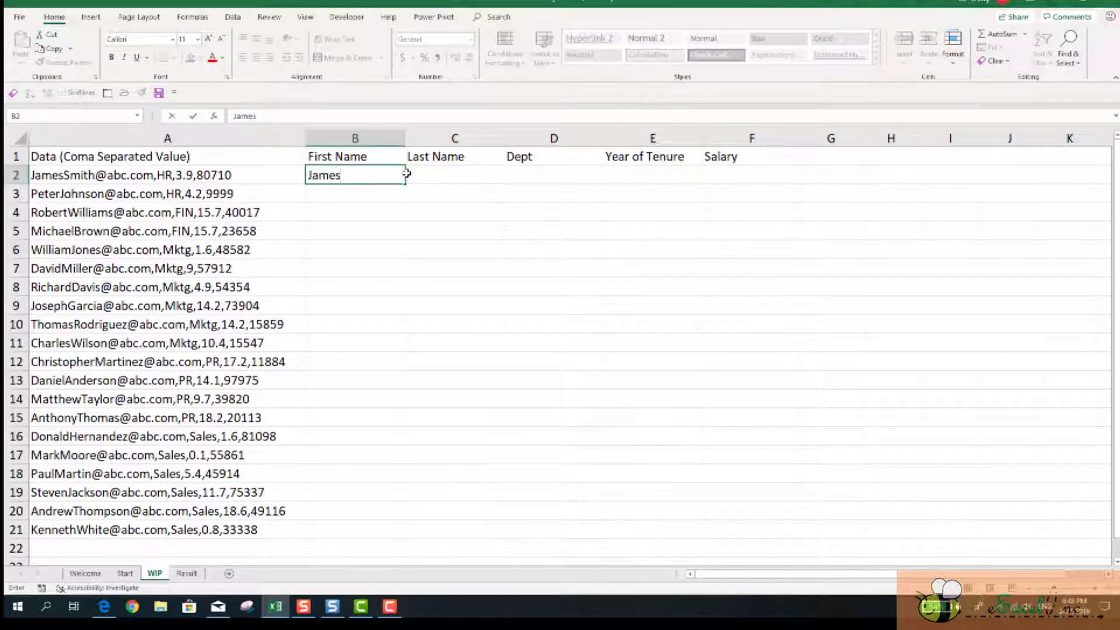
pyautogui.press('Return')
pyautogui.write('Peter')
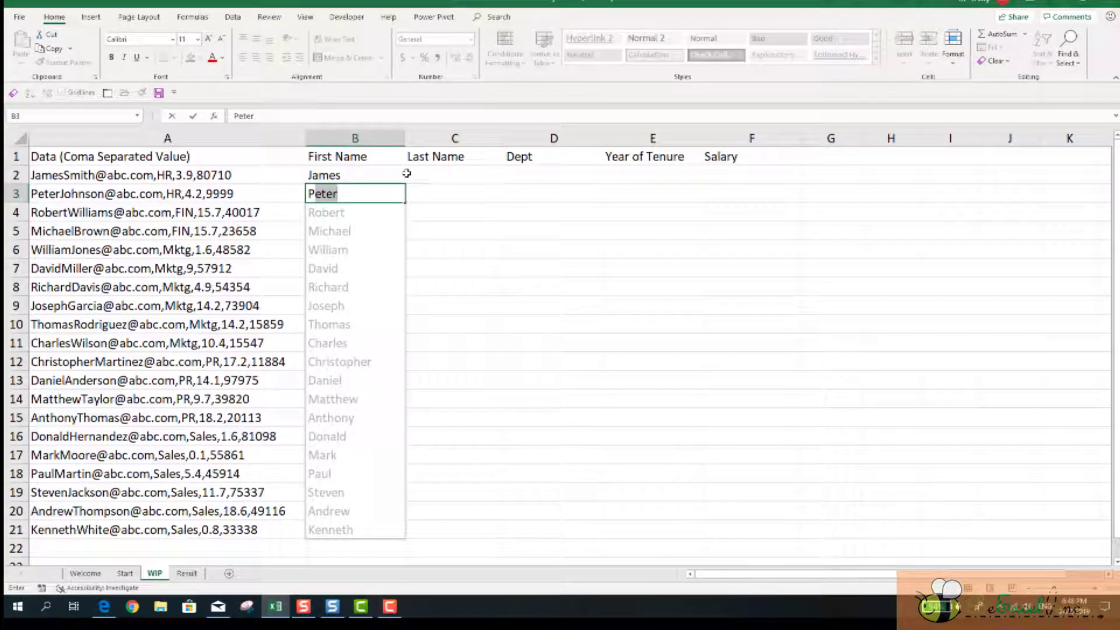
pyautogui.press('Down')
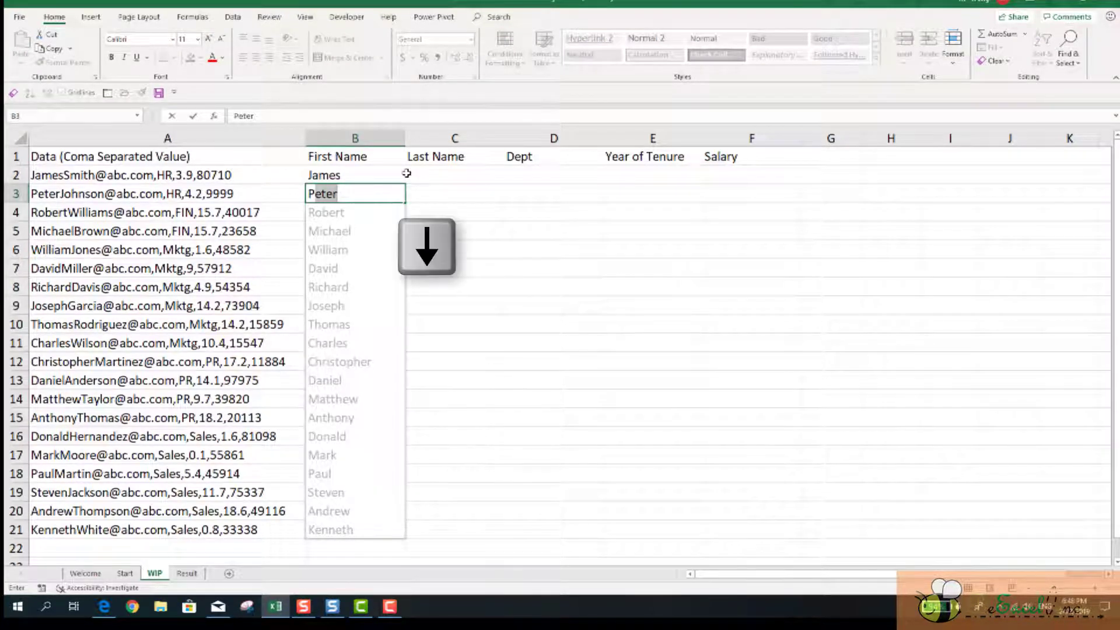
# Step: Enter the last names of the first two records from C2 down and accept the suggested fill for the Last Name column
pyautogui.press('Right')
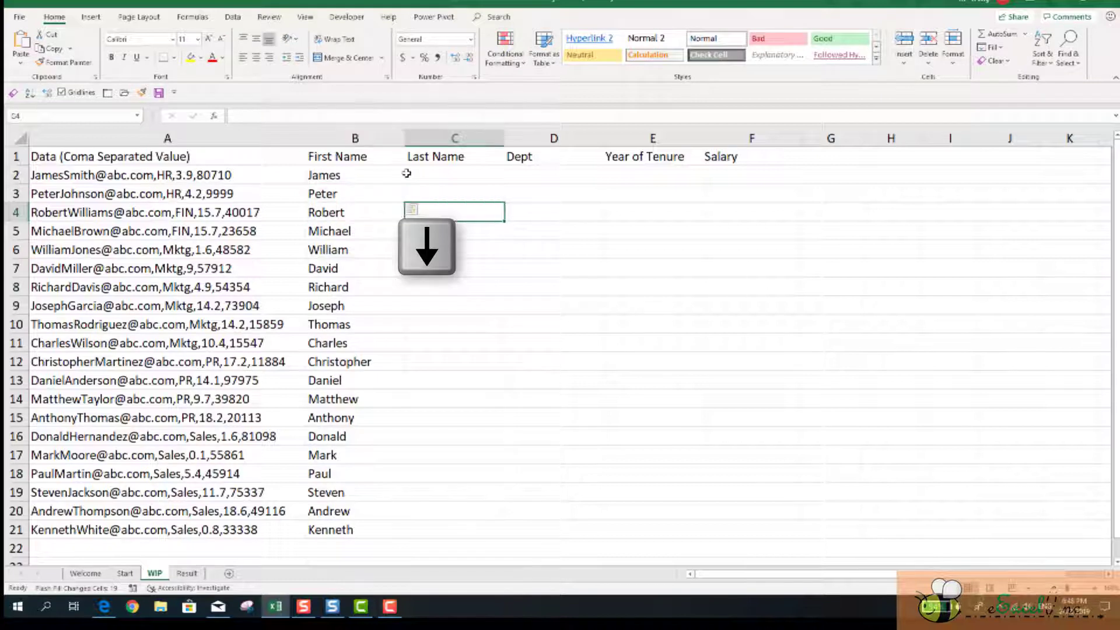
pyautogui.press('Up')
pyautogui.press('Up')
pyautogui.write('Smith')
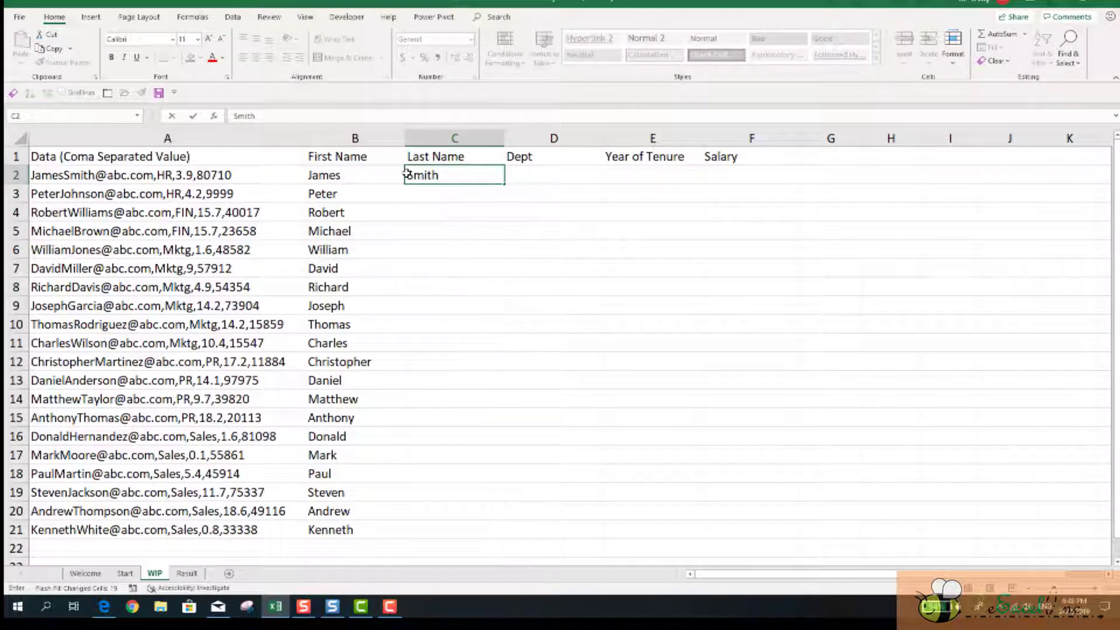
pyautogui.press('Return')
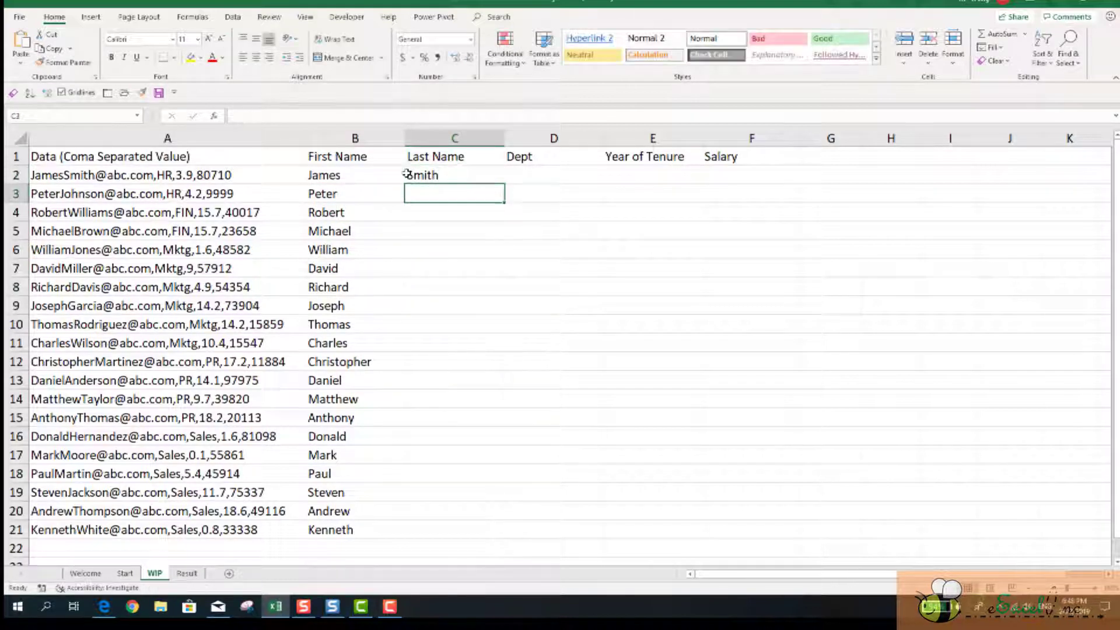
pyautogui.write('Johnson')
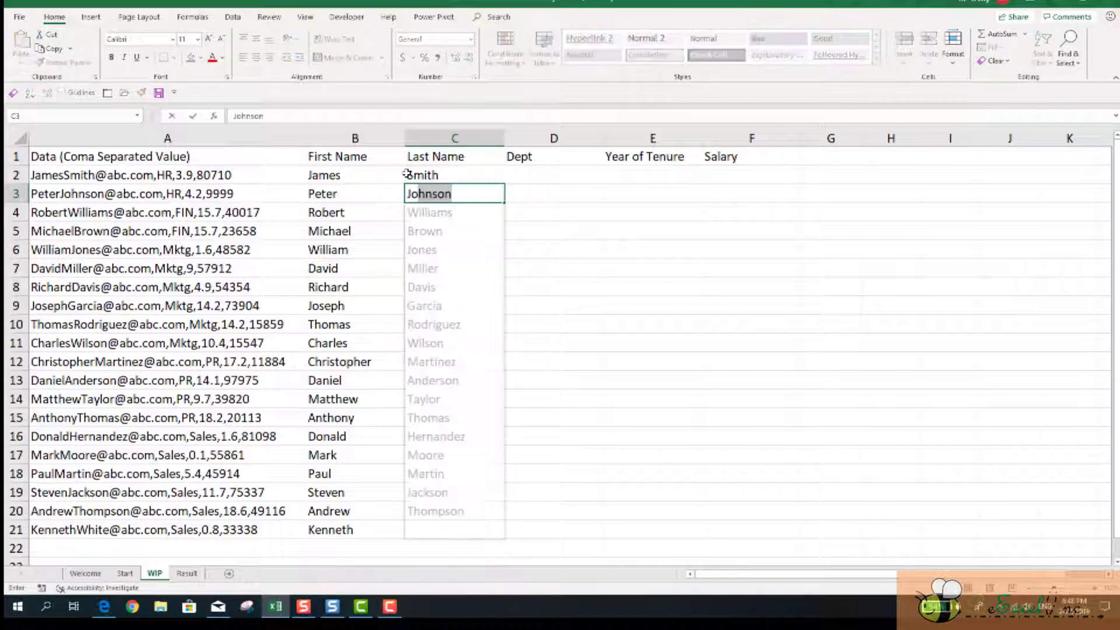
pyautogui.press('Down')
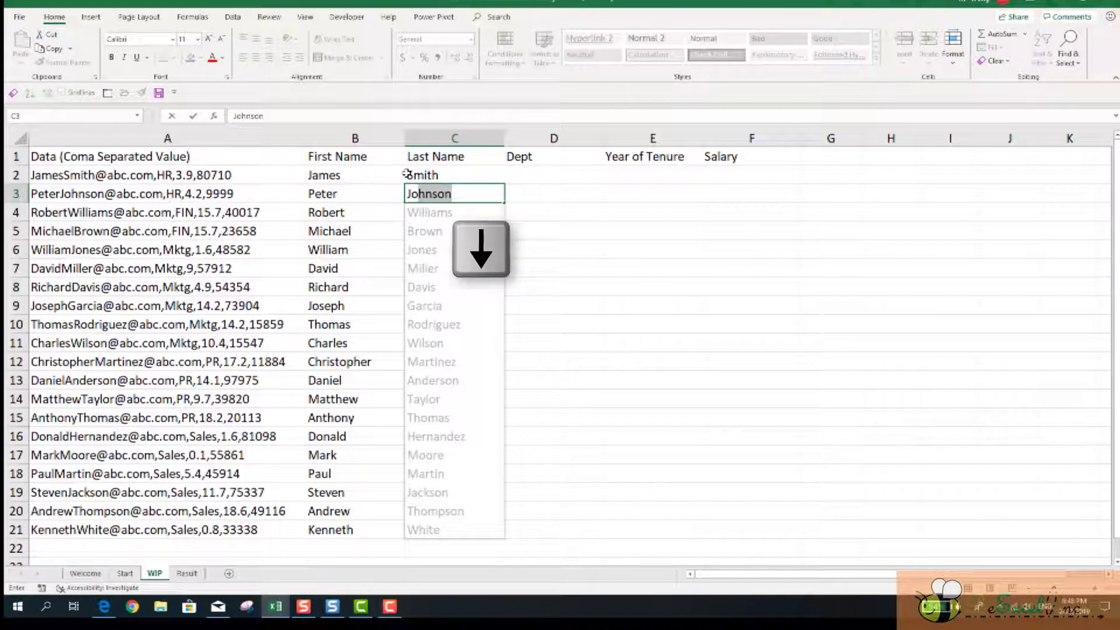
# Step: Enter HR in D2 and Flash Fill the rest of the Dept column, undoing the fill once and reapplying it
pyautogui.press('Up')
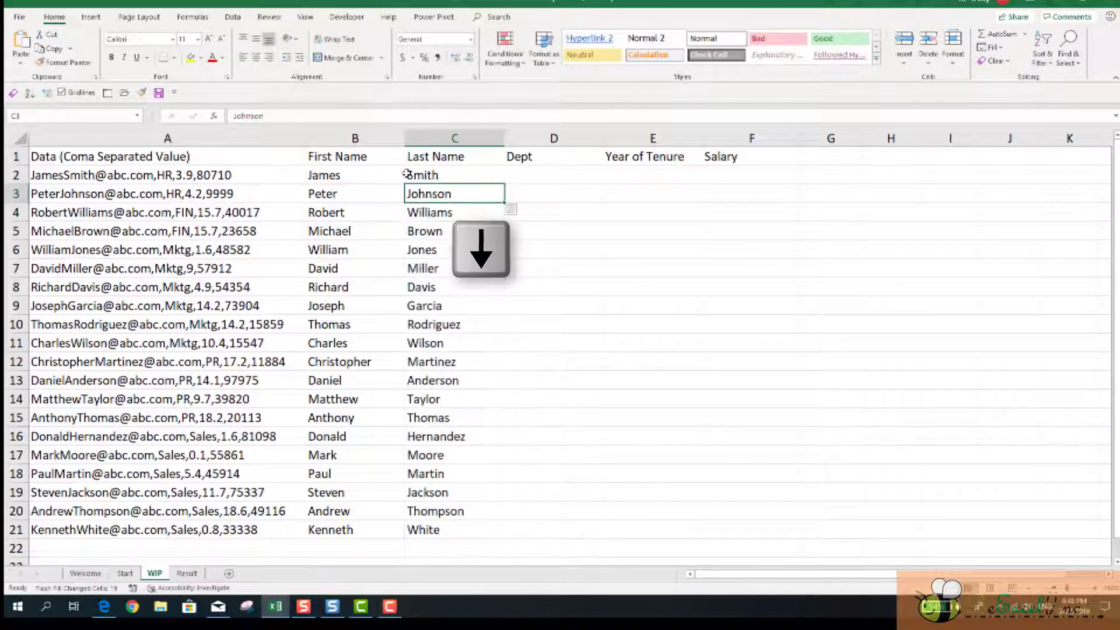
pyautogui.press('Right')
pyautogui.press('Up')
pyautogui.write('HR')
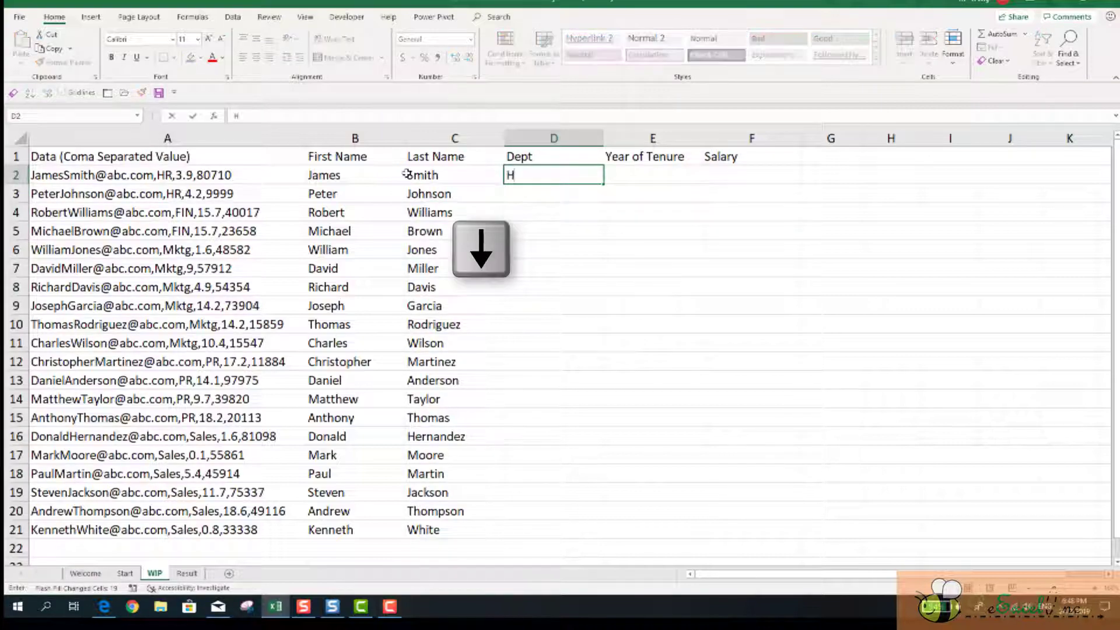
pyautogui.press('Return')
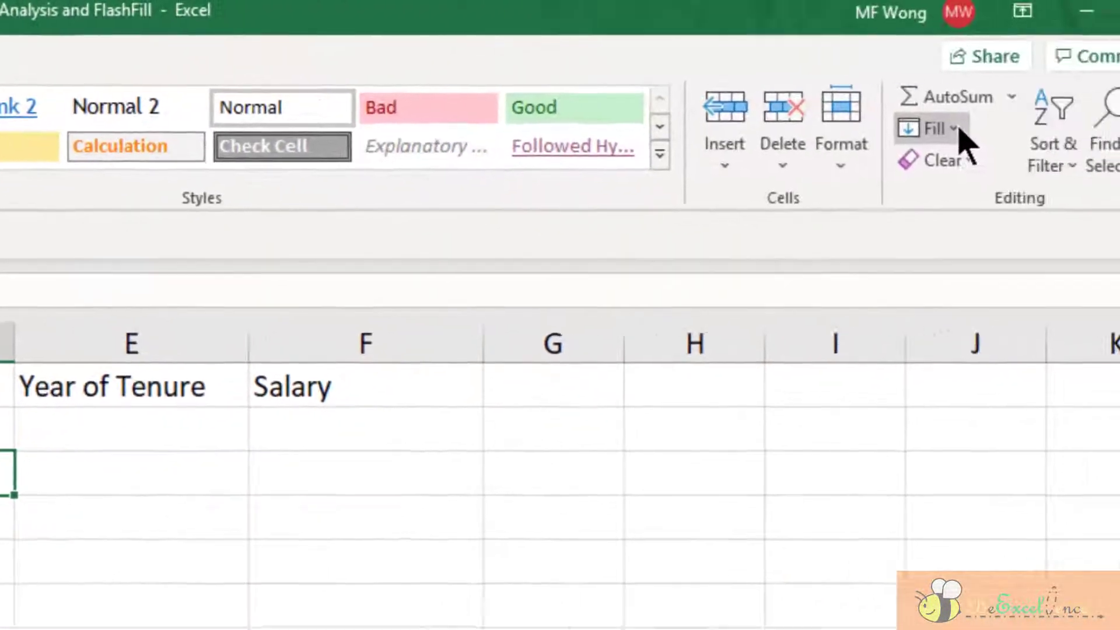
pyautogui.click(957, 138)
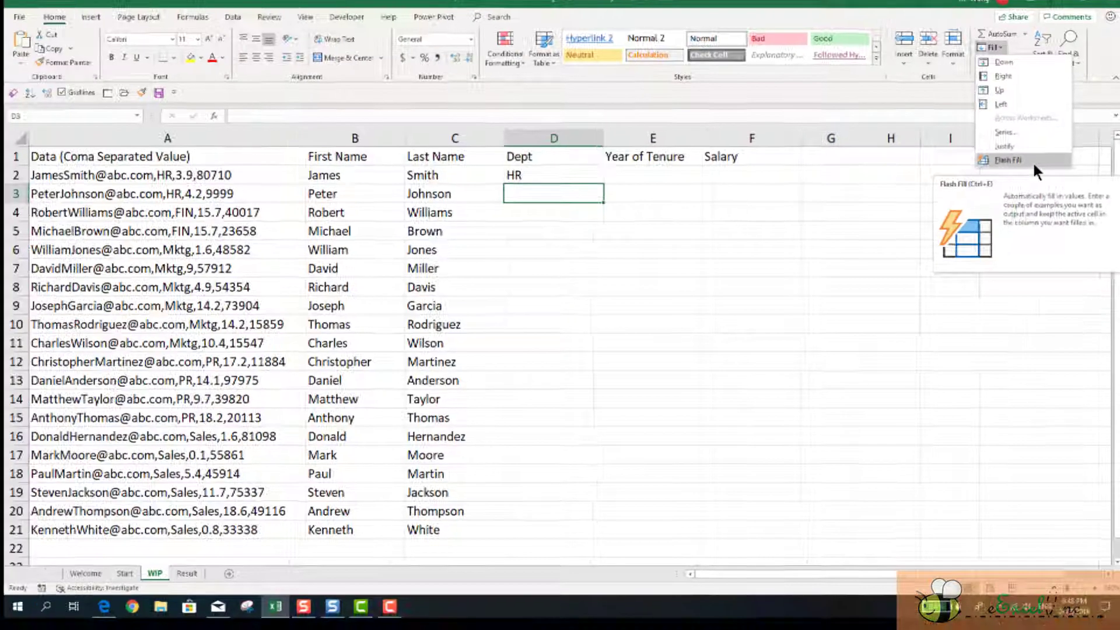
pyautogui.click(1032, 161)
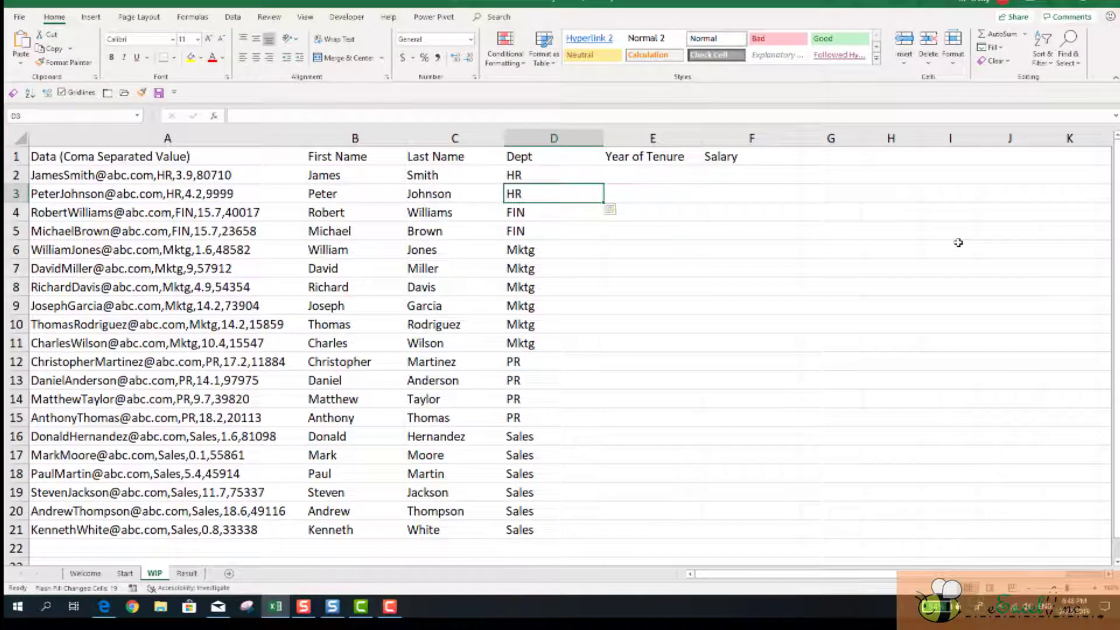
pyautogui.hotkey('ctrl', 'z')
pyautogui.hotkey('ctrl', 'e')
# Step: Enter 3.9 in E2 and Flash Fill the rest of the Year of Tenure column
pyautogui.click(669, 182)
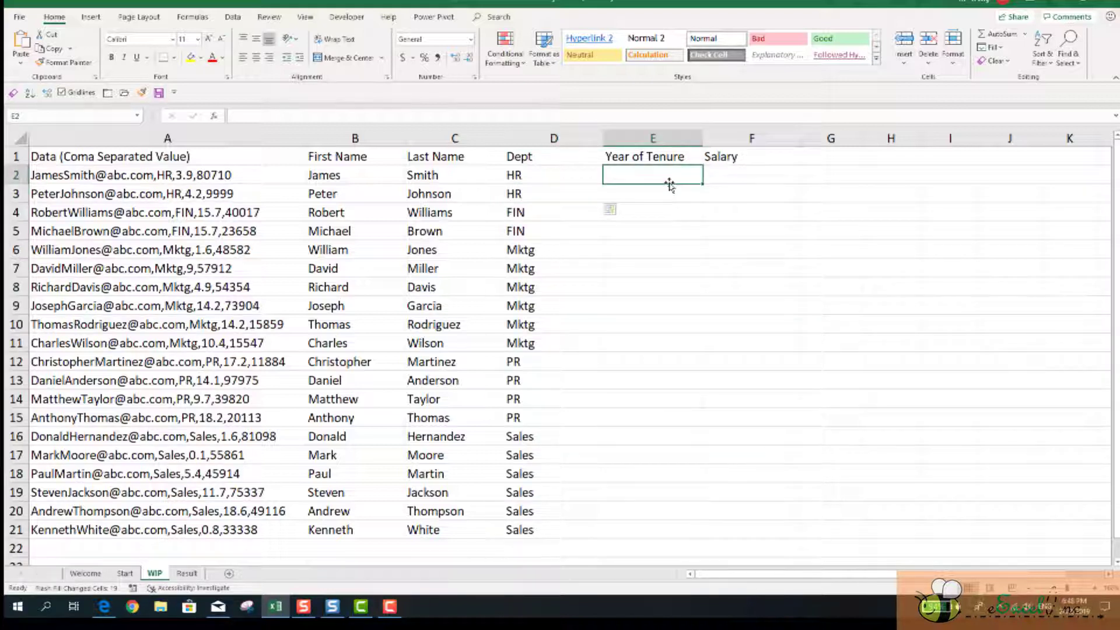
pyautogui.write('3.9')
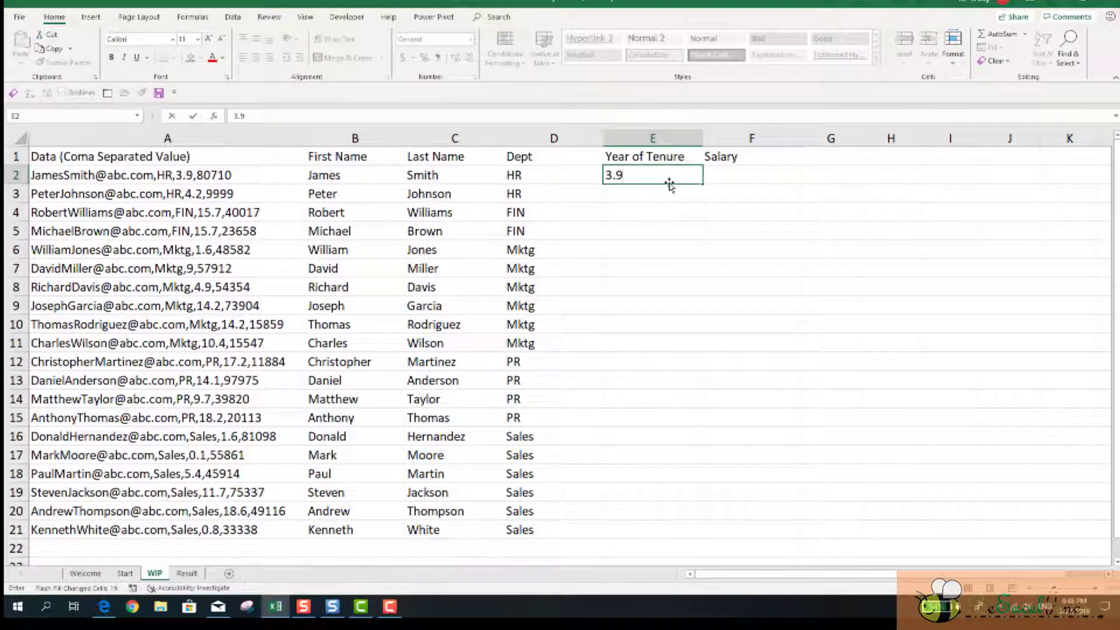
pyautogui.press('Return')
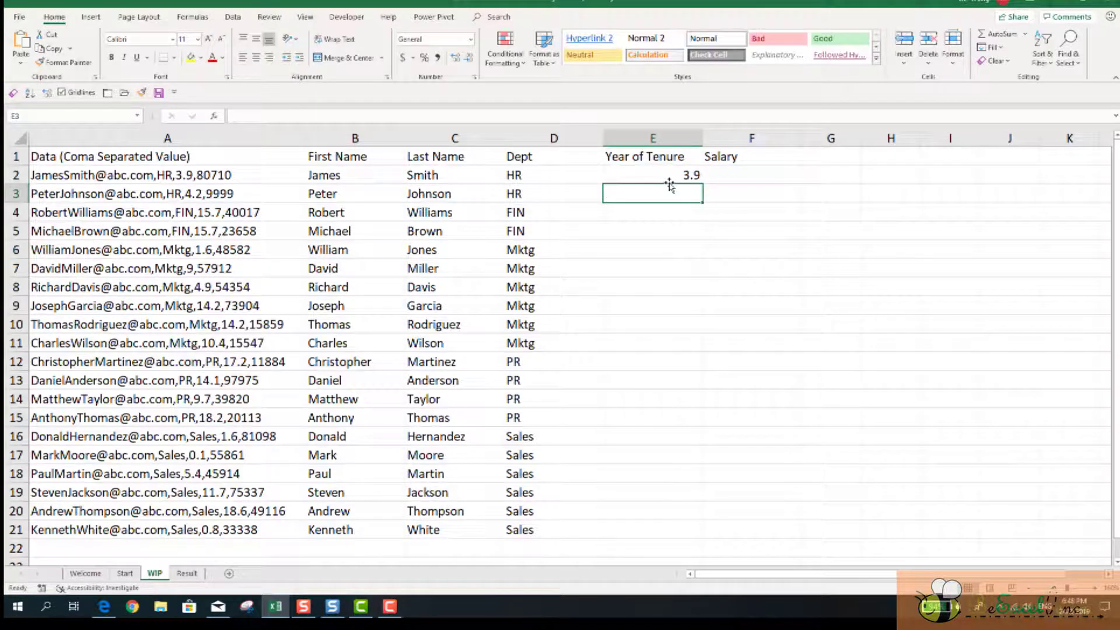
pyautogui.hotkey('ctrl', 'e')
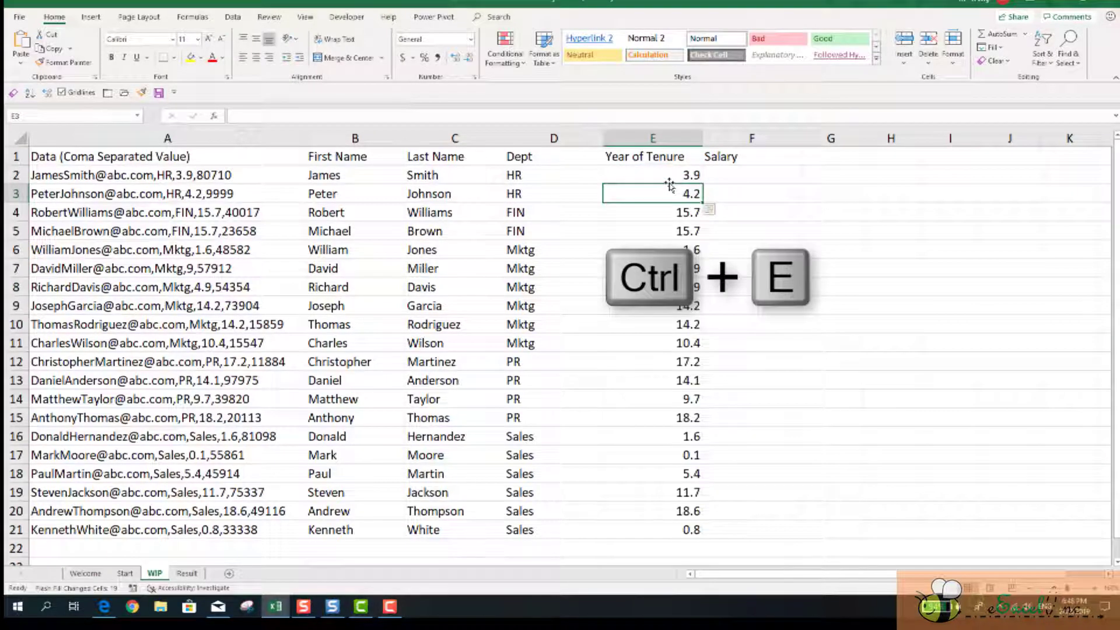
# Step: Enter 80710 in F2 and Flash Fill the rest of the Salary column
pyautogui.click(728, 176)
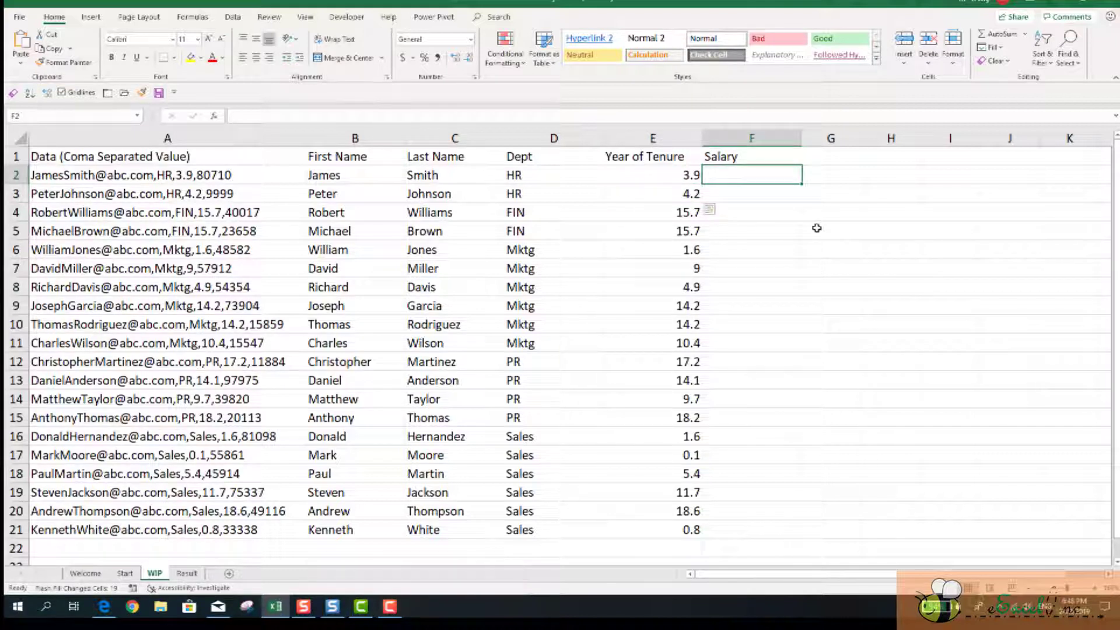
pyautogui.write('80')
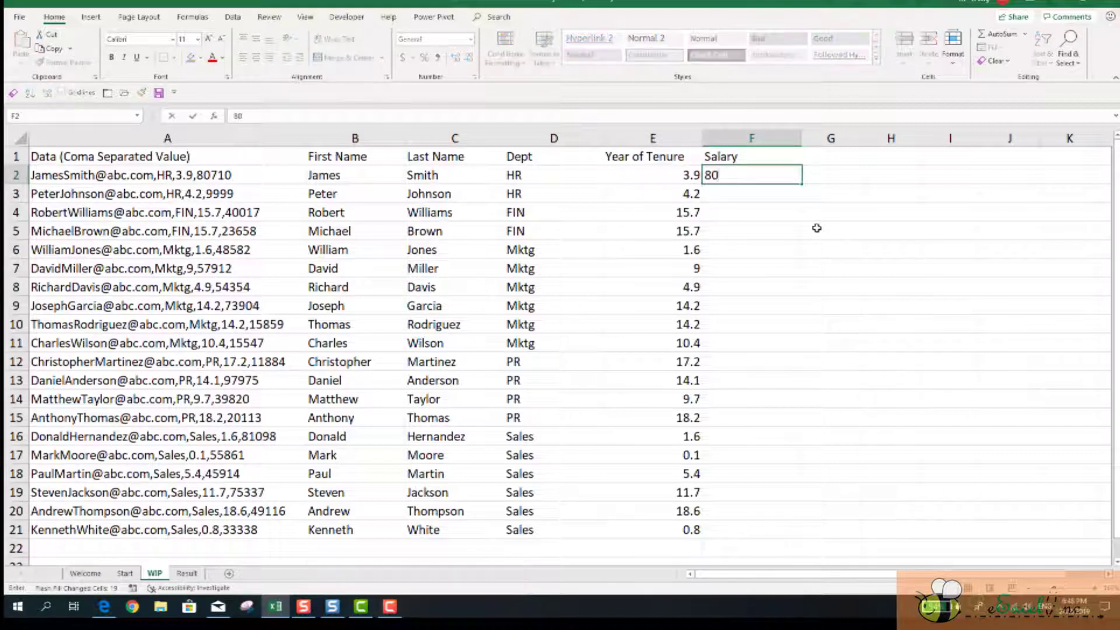
pyautogui.write('710')
pyautogui.press('Return')
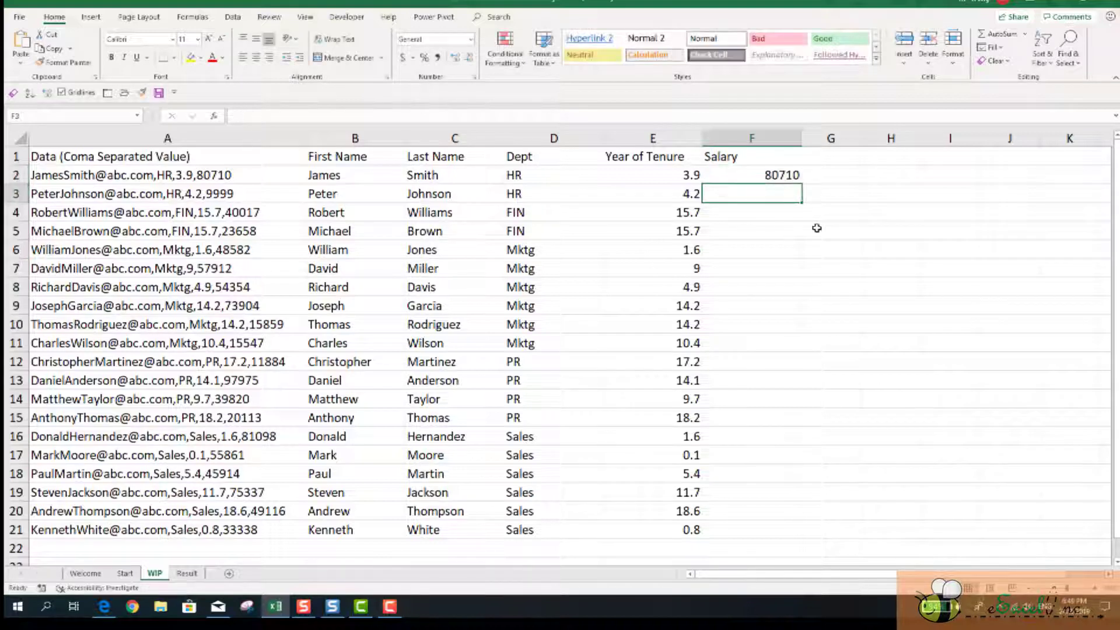
pyautogui.hotkey('ctrl', 'e')
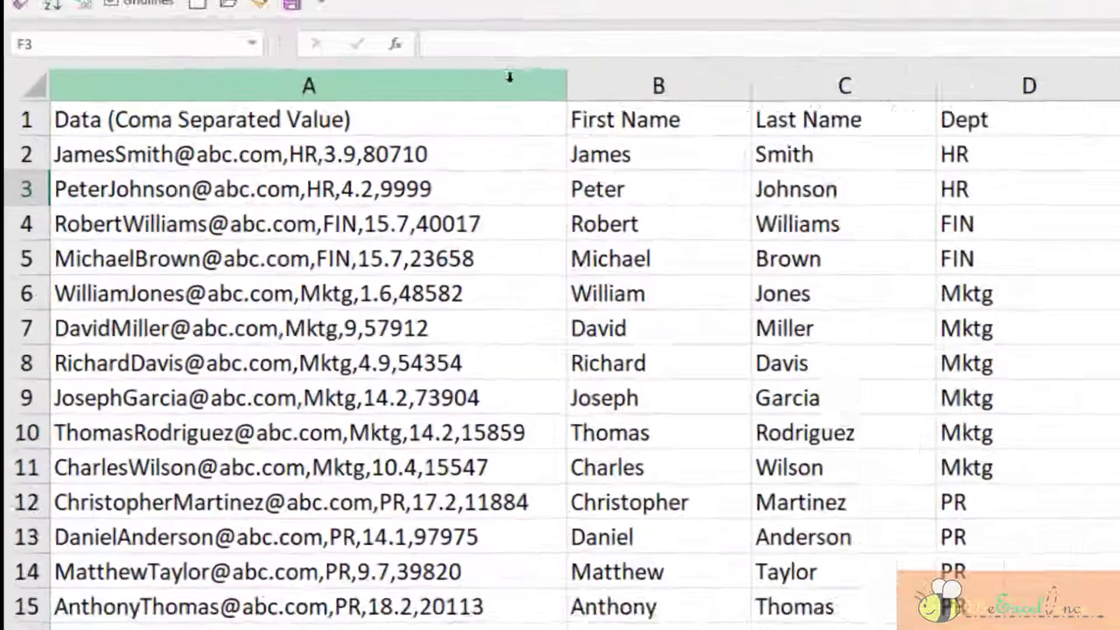
# Step: Delete column A containing the original comma-separated data, then deselect the column
pyautogui.click(273, 137)
pyautogui.rightClick(691, 42)
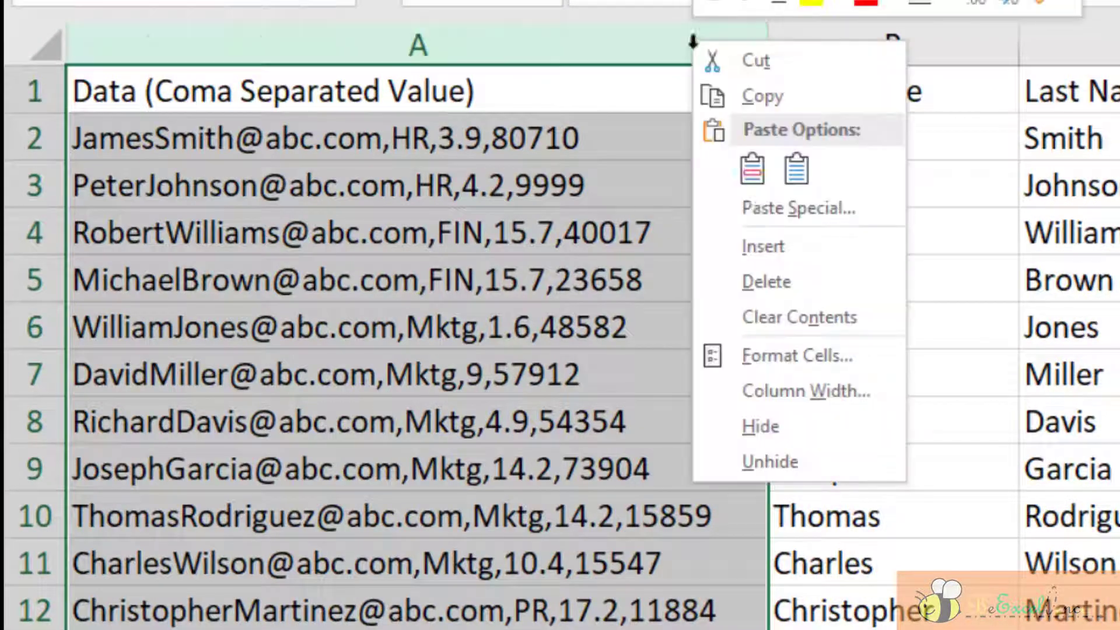
pyautogui.click(789, 282)
pyautogui.click(683, 345)
pyautogui.click(461, 304)
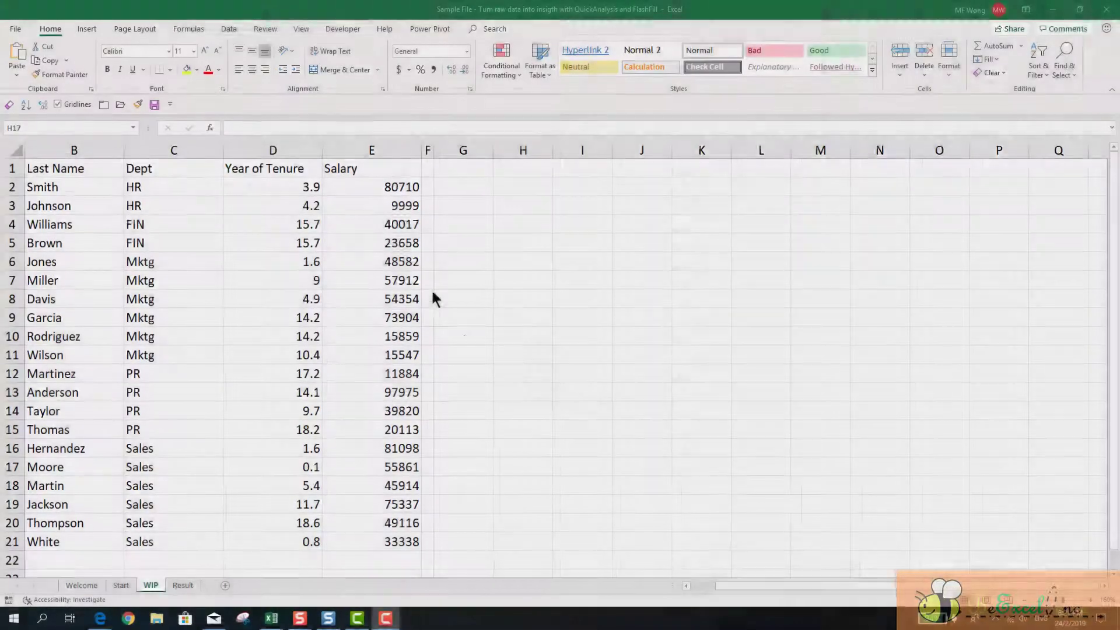
# Step: Add averages of D2:E21 in row 22 with Quick Analysis, and label the row Average in C22
pyautogui.moveTo(293, 186); pyautogui.dragTo(390, 523)
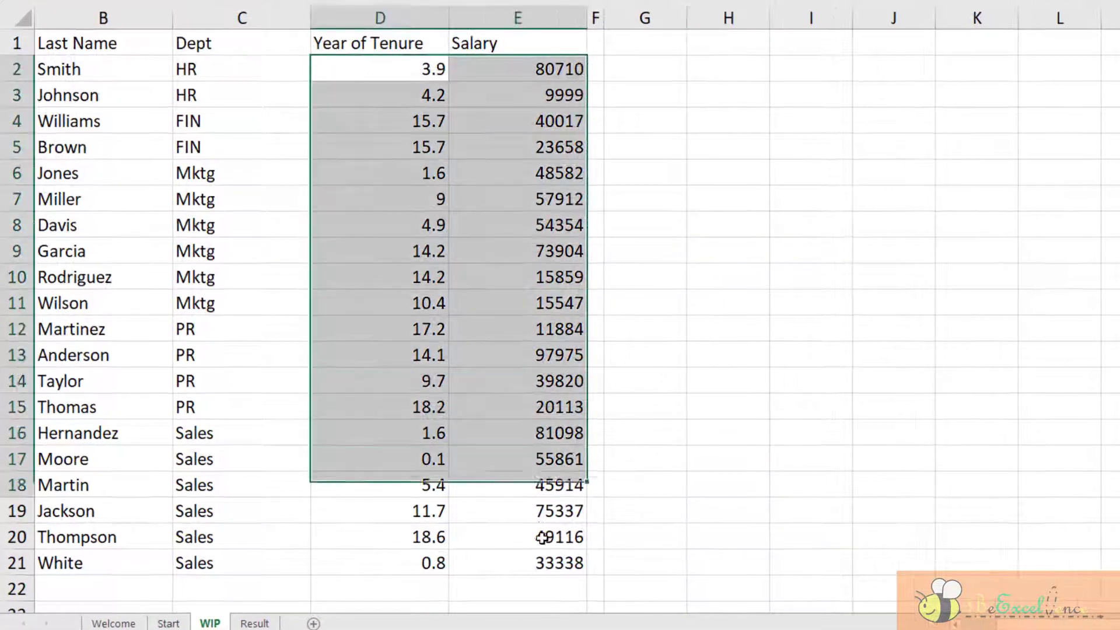
pyautogui.moveTo(543, 538); pyautogui.dragTo(545, 563)
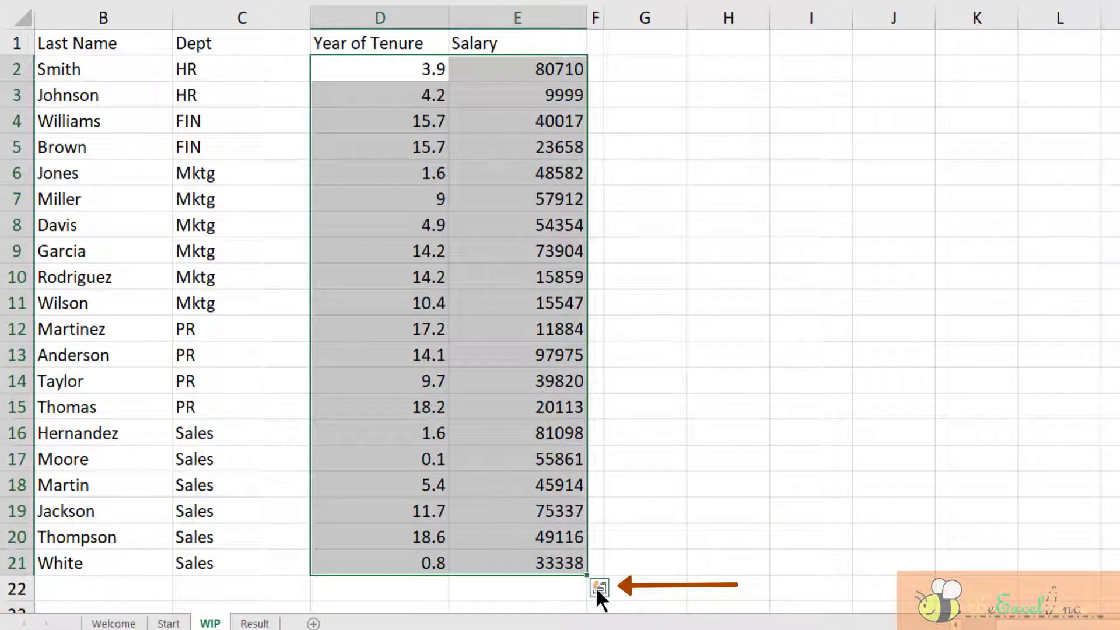
pyautogui.click(597, 587)
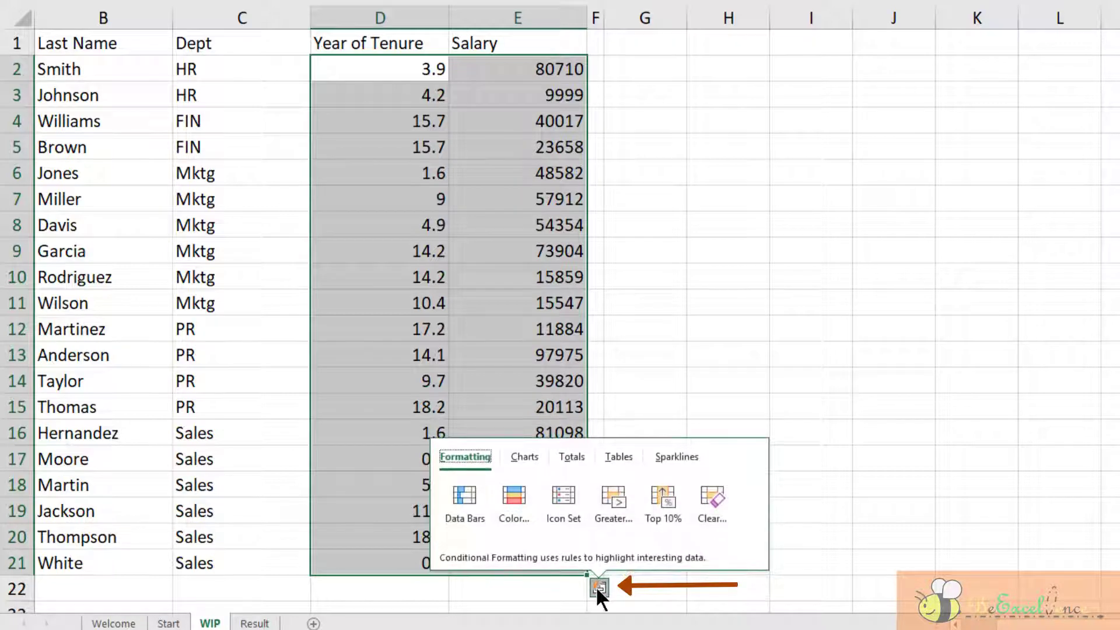
pyautogui.click(578, 455)
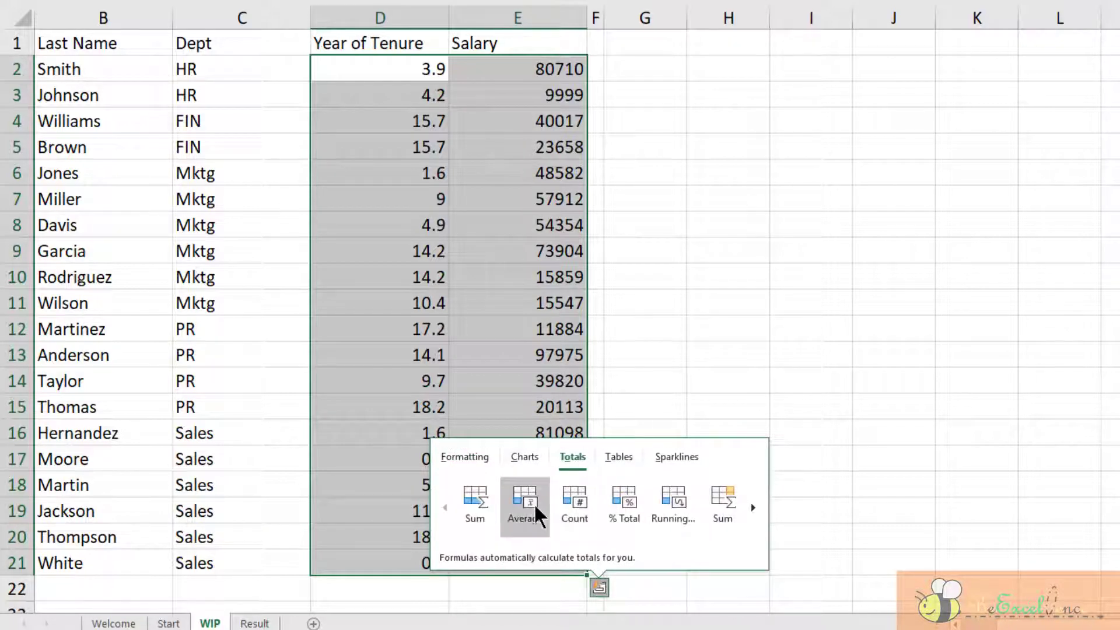
pyautogui.click(534, 503)
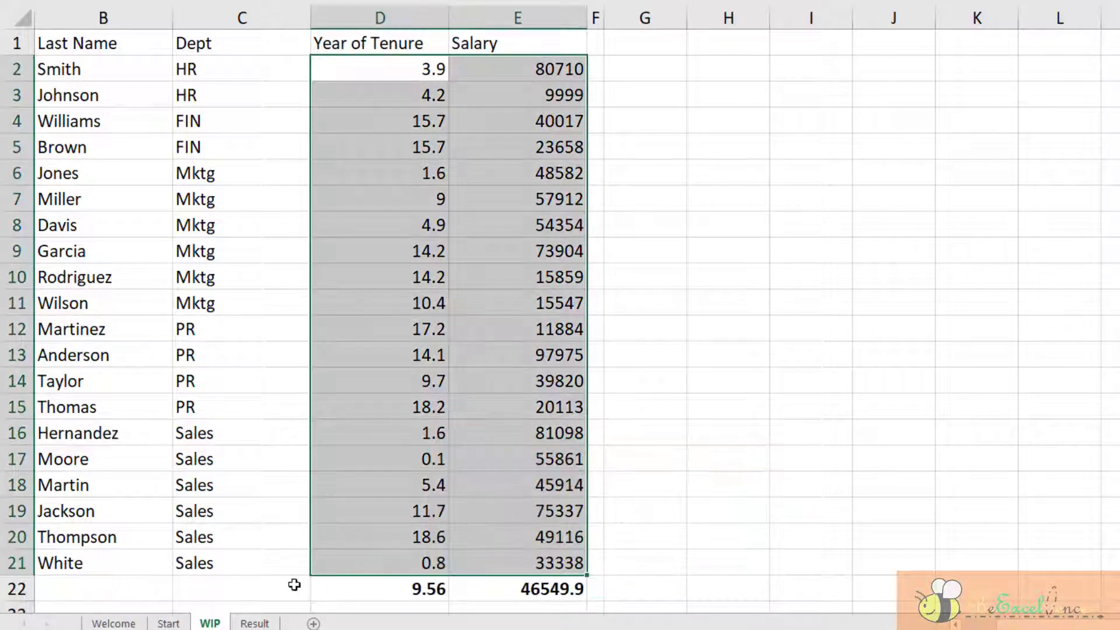
pyautogui.click(295, 584)
pyautogui.write('Average')
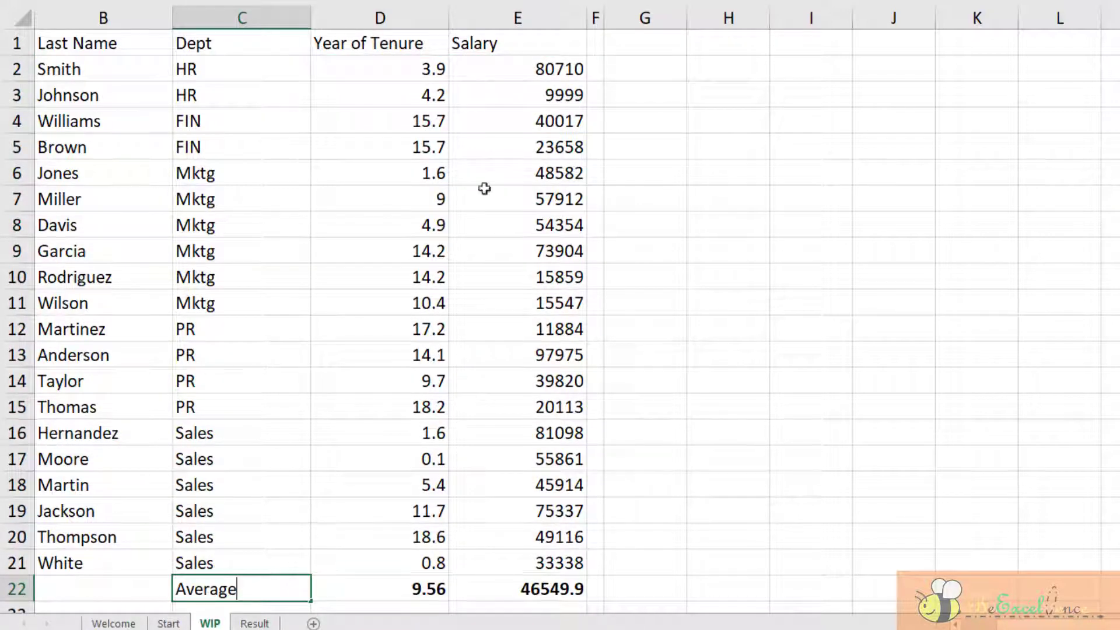
# Step: Apply Quick Analysis data bars to the salary figures in E2:E21, then deselect the range
pyautogui.click(539, 74)
pyautogui.moveTo(539, 74); pyautogui.dragTo(570, 567)
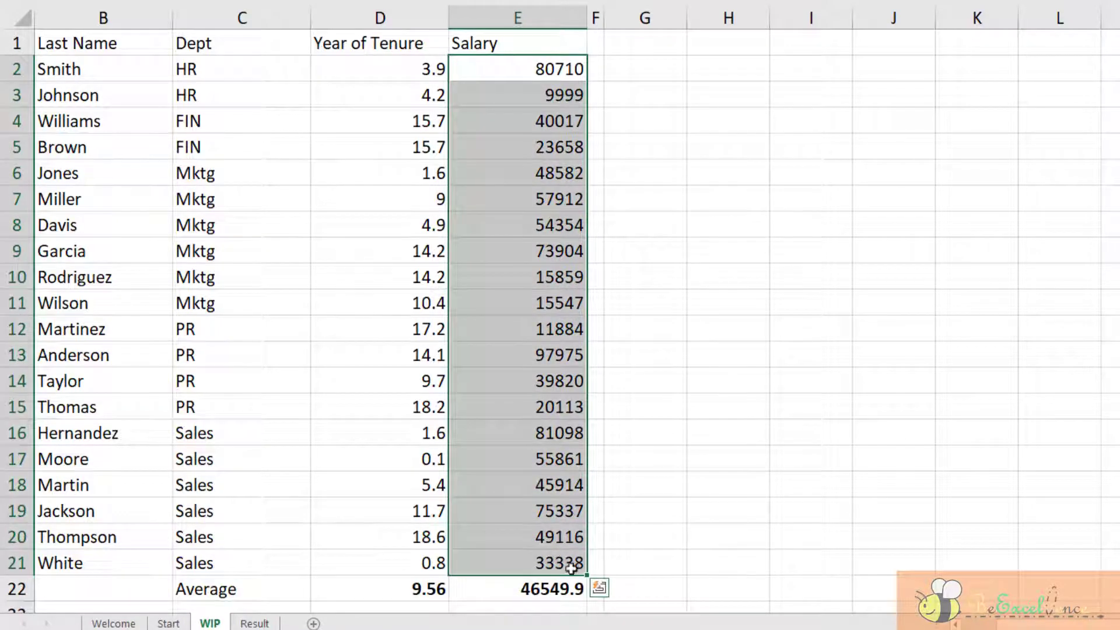
pyautogui.click(598, 588)
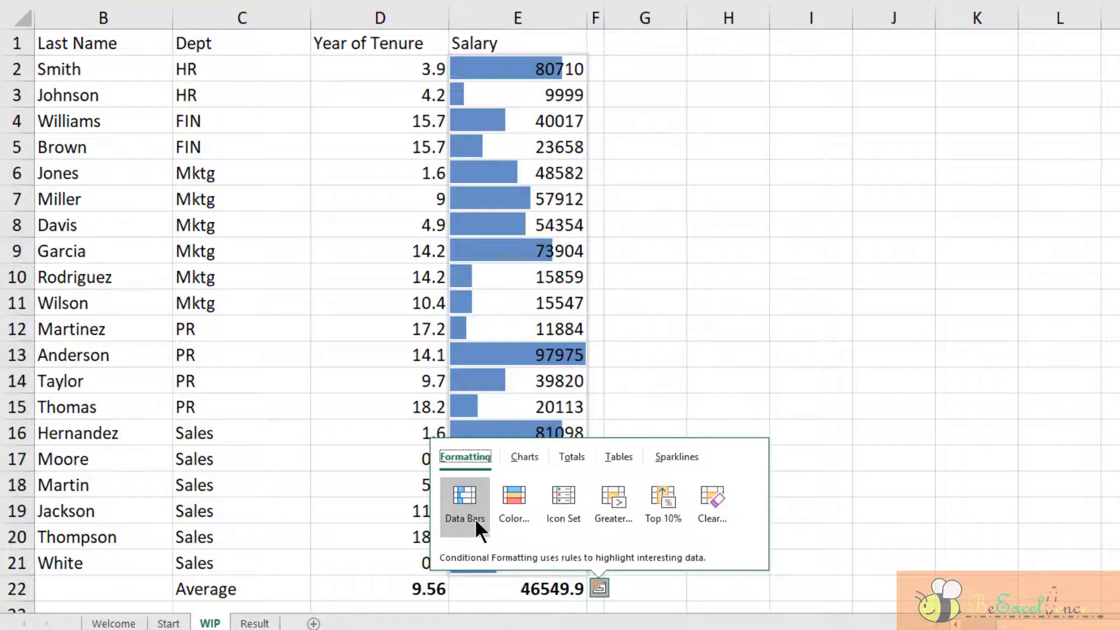
pyautogui.click(475, 518)
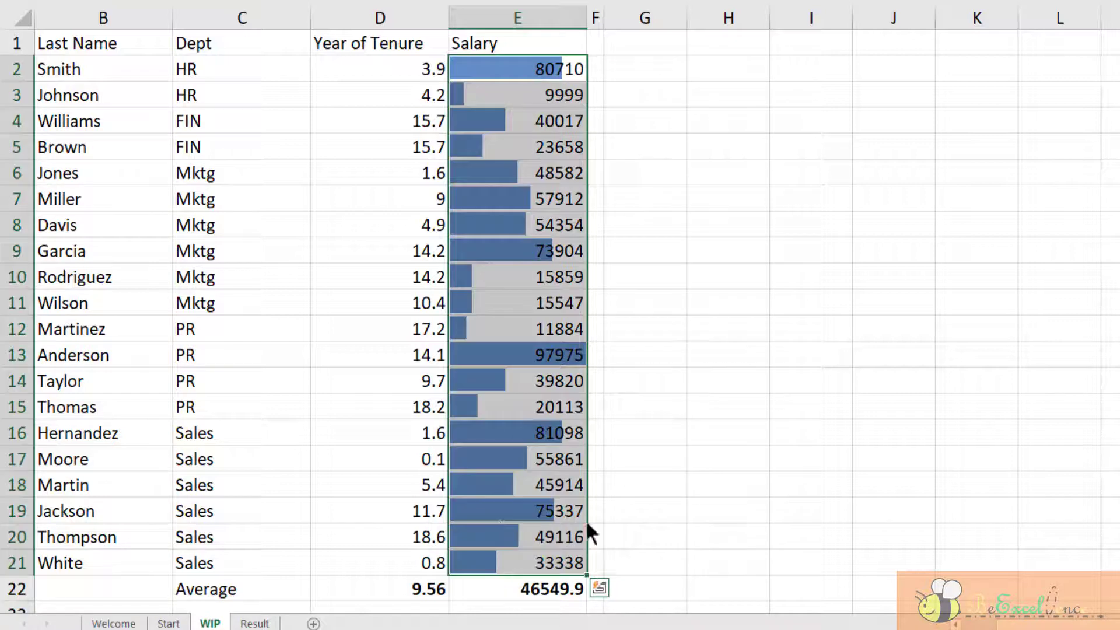
pyautogui.click(697, 524)
# Step: Insert a histogram of the Year of Tenure data in D1:D21 through Quick Analysis and place it beside the table, starting at column G
pyautogui.moveTo(374, 44); pyautogui.dragTo(384, 556)
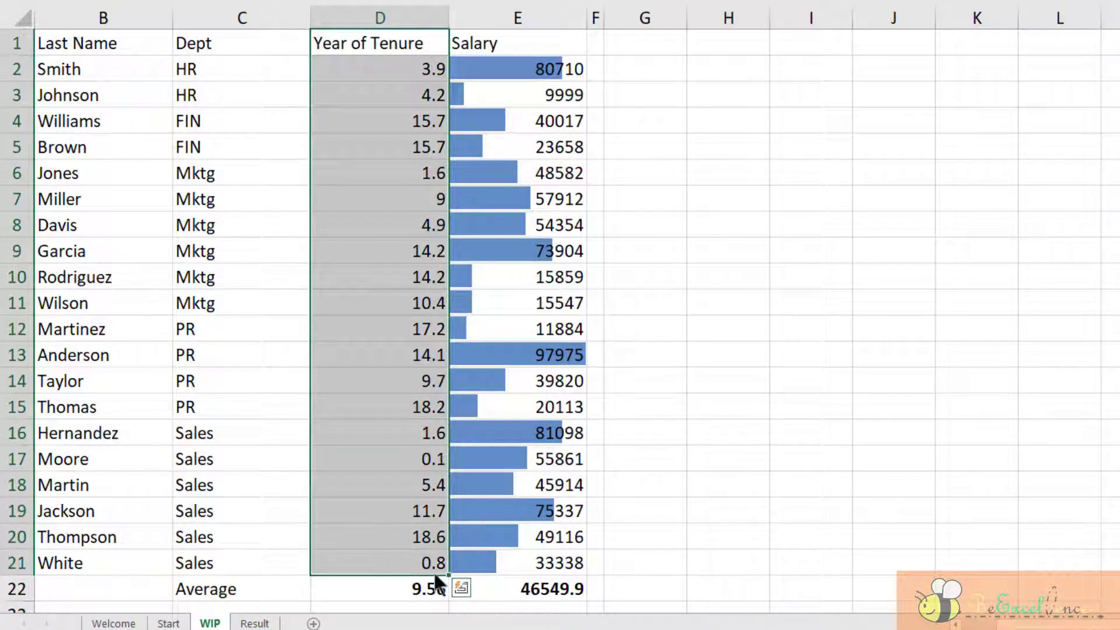
pyautogui.click(464, 582)
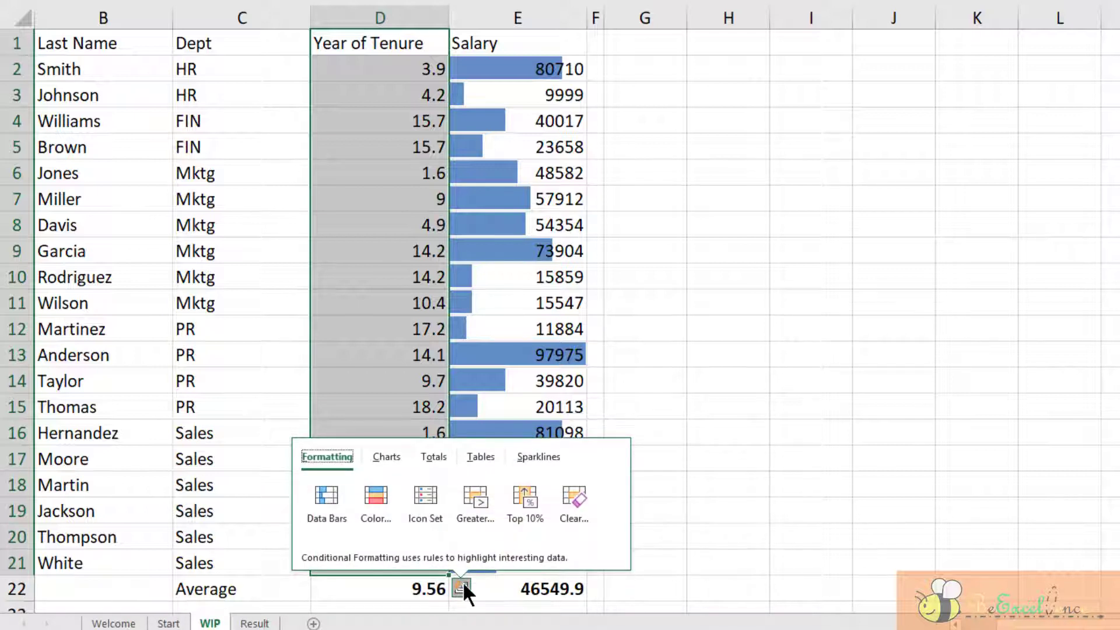
pyautogui.click(394, 455)
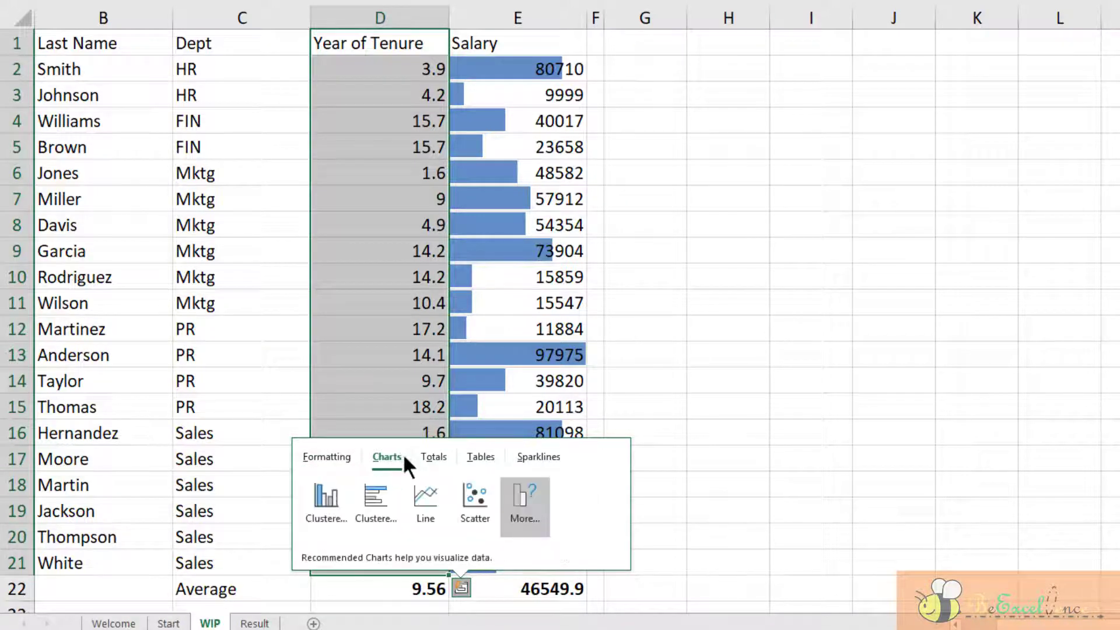
pyautogui.click(530, 507)
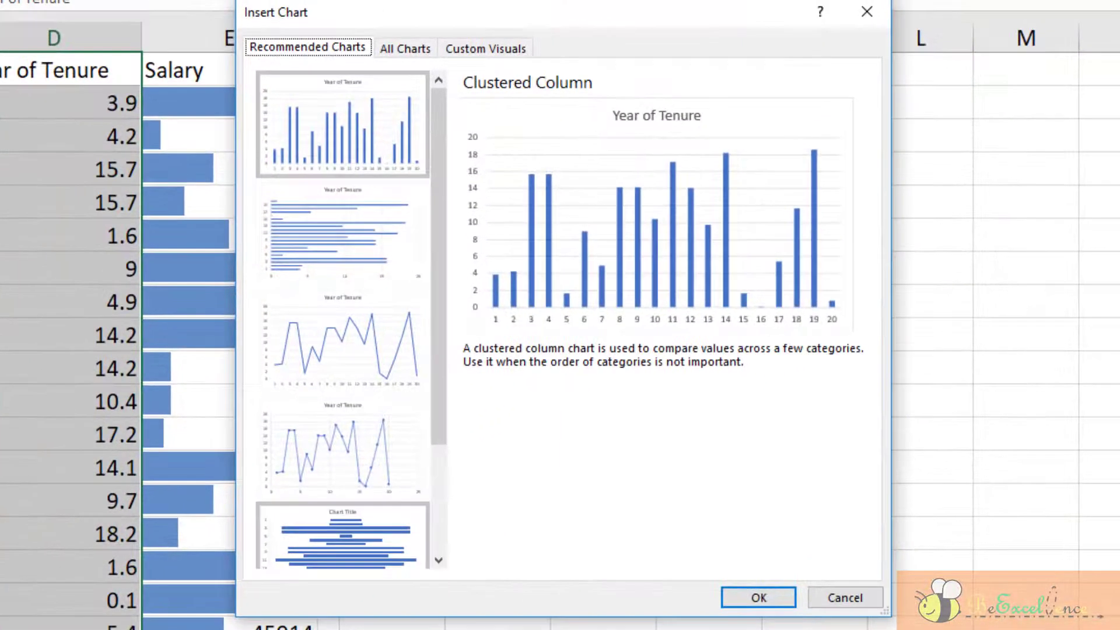
pyautogui.moveTo(439, 348); pyautogui.dragTo(440, 511)
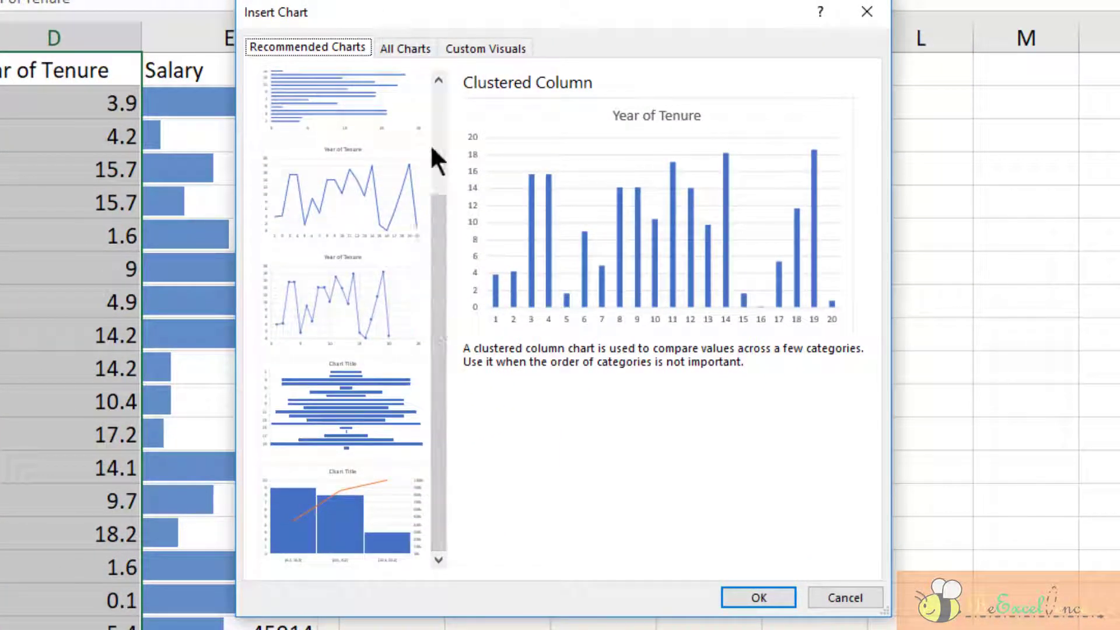
pyautogui.click(430, 46)
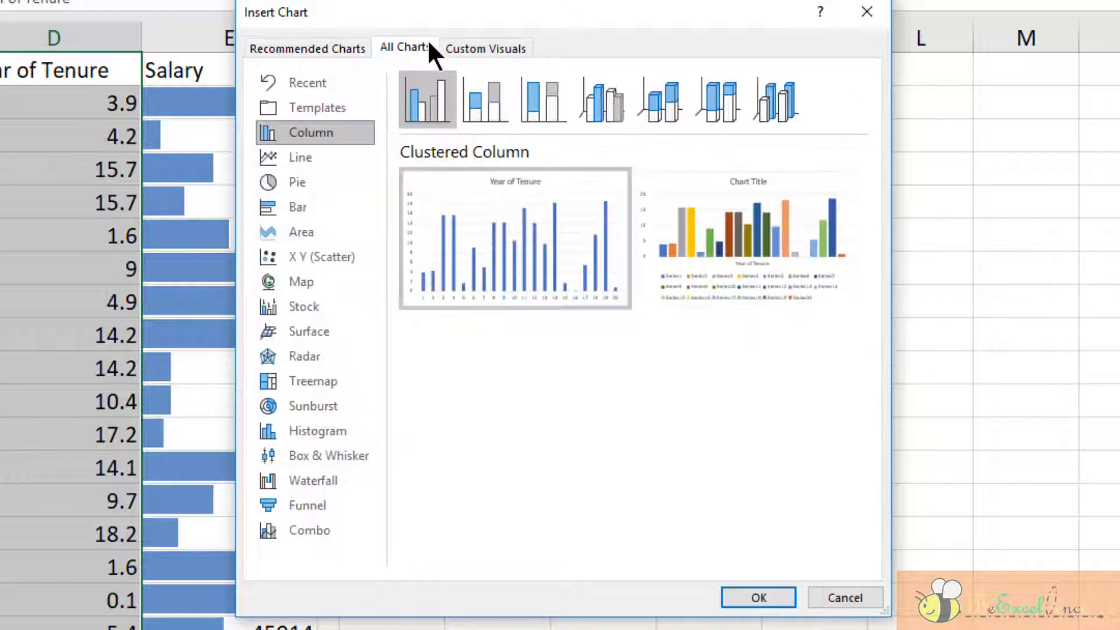
pyautogui.click(352, 432)
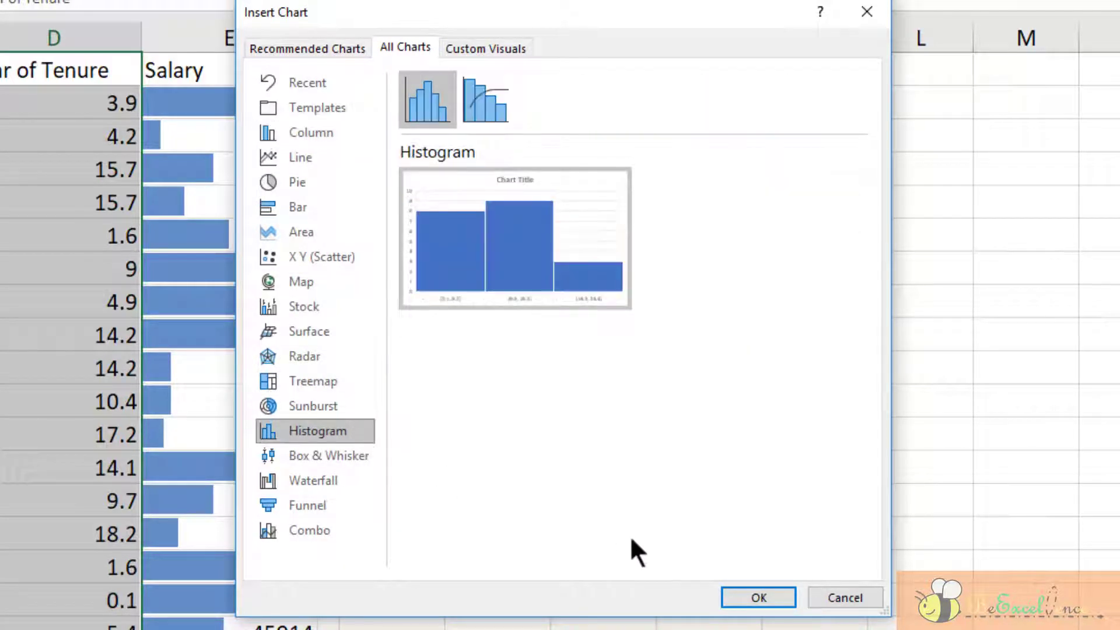
pyautogui.click(779, 594)
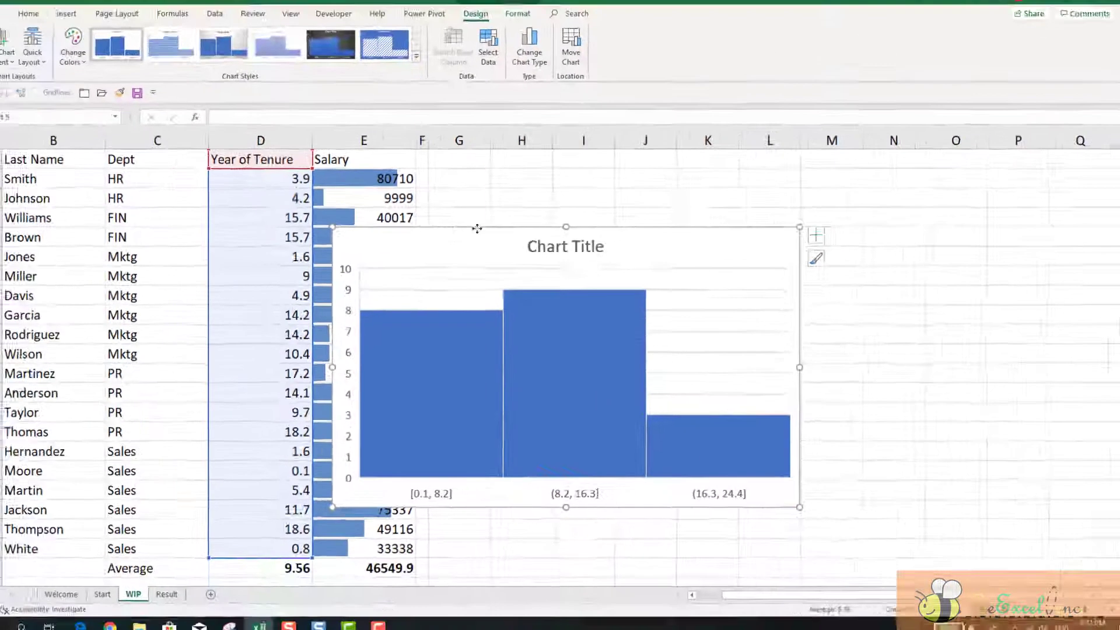
pyautogui.moveTo(385, 201); pyautogui.dragTo(542, 151)
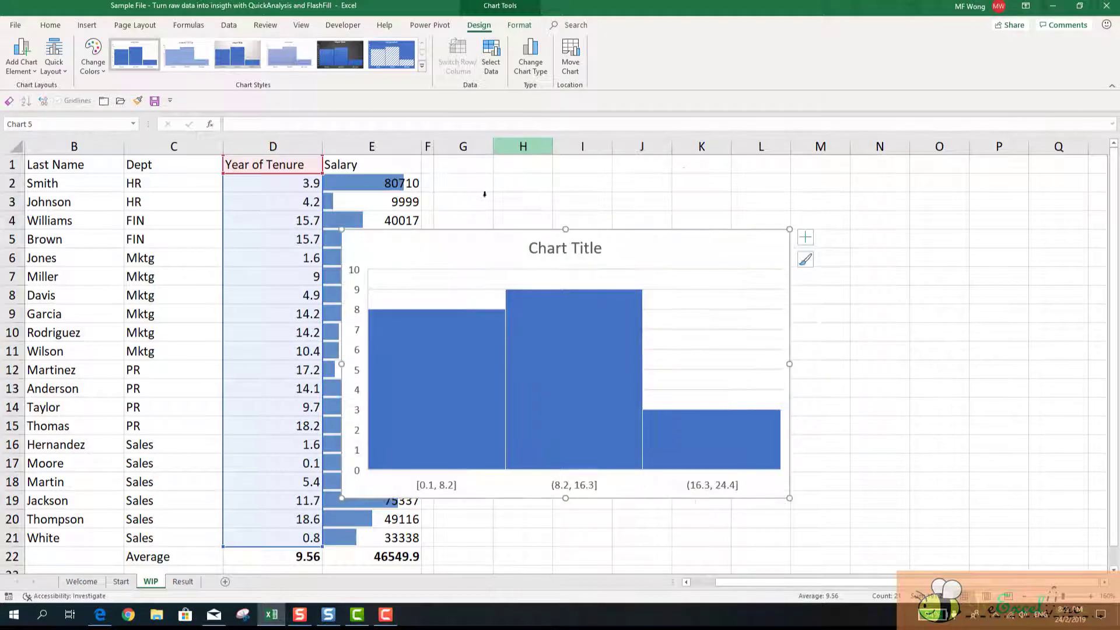
pyautogui.moveTo(431, 232); pyautogui.dragTo(524, 166)
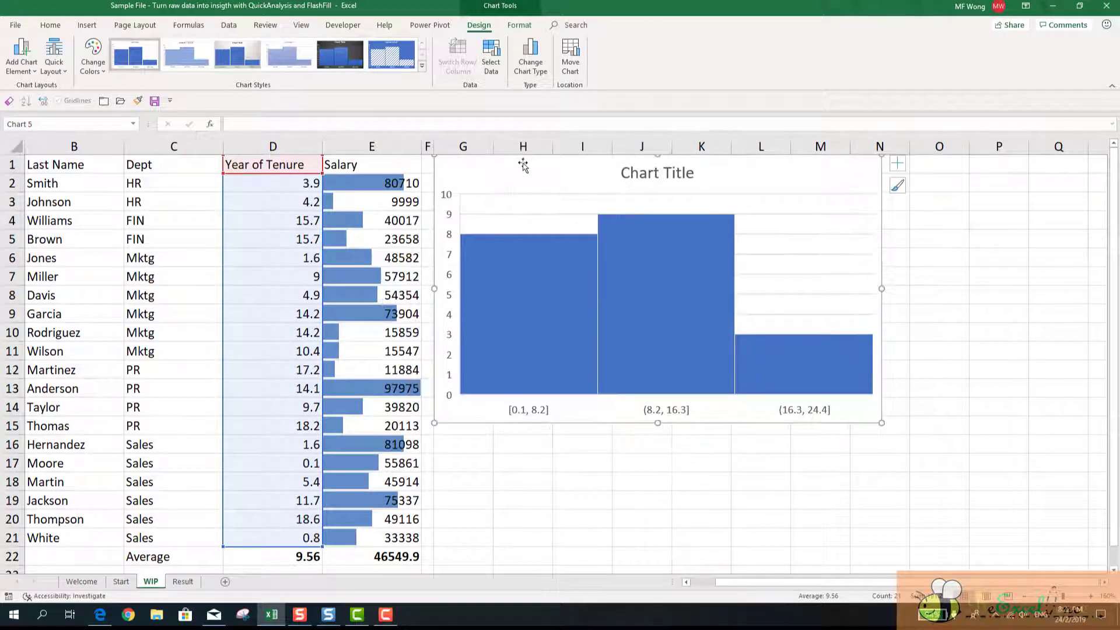
# Step: Apply the dark-background chart style to the histogram and show its data labels
pyautogui.click(897, 187)
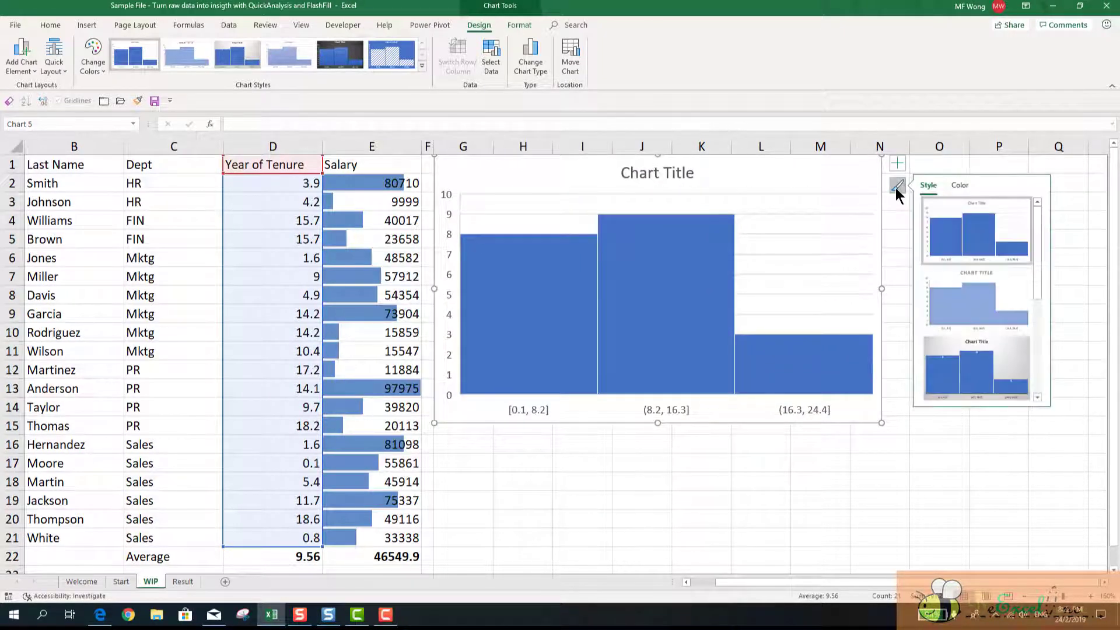
pyautogui.click(1038, 397)
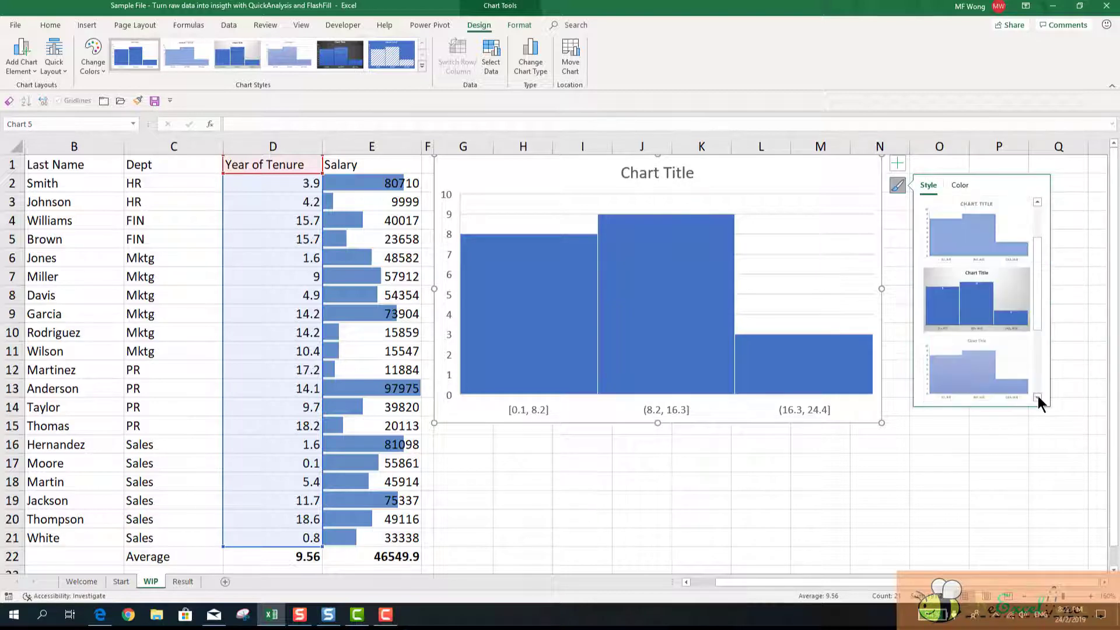
pyautogui.click(1038, 397)
pyautogui.click(1038, 397)
pyautogui.click(1015, 307)
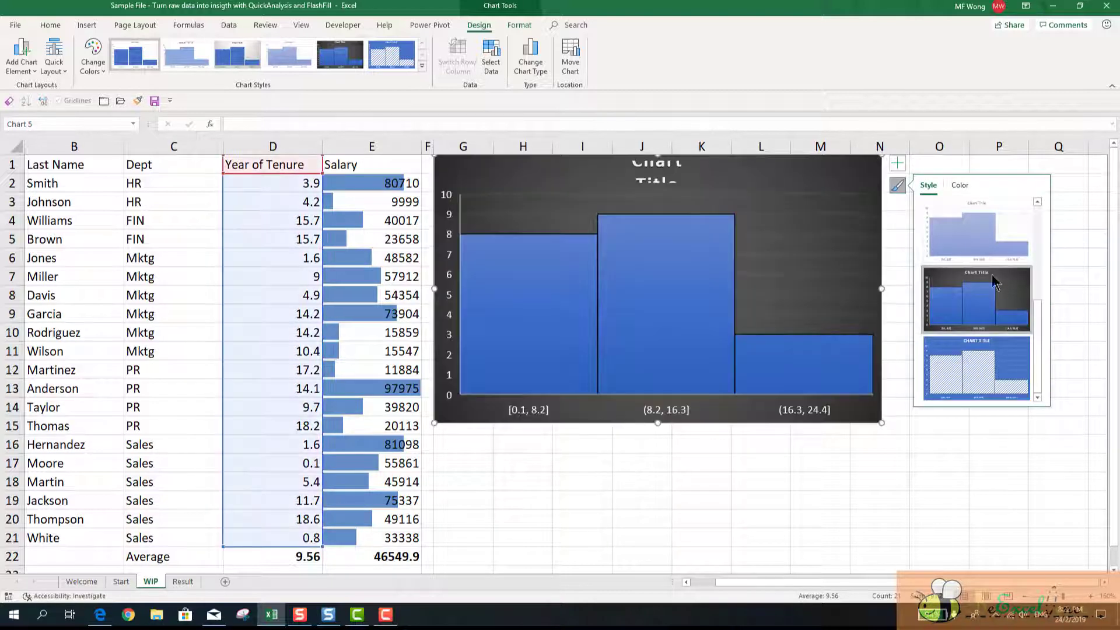
pyautogui.click(898, 160)
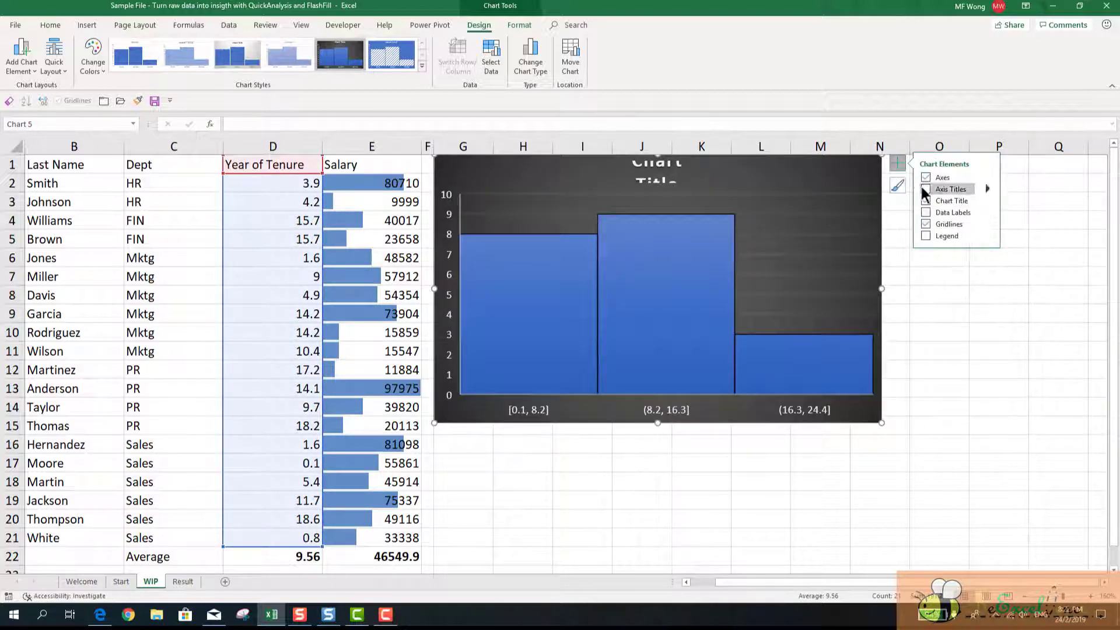
pyautogui.click(944, 212)
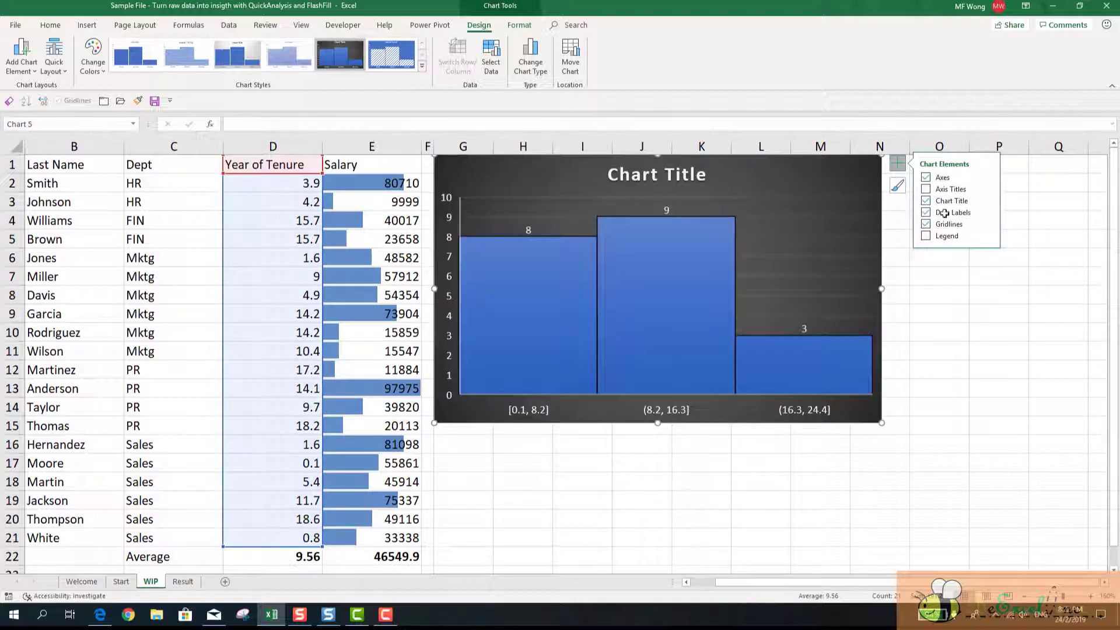
# Step: Format the histogram's horizontal axis with a bin width of 3
pyautogui.click(525, 412)
pyautogui.rightClick(525, 412)
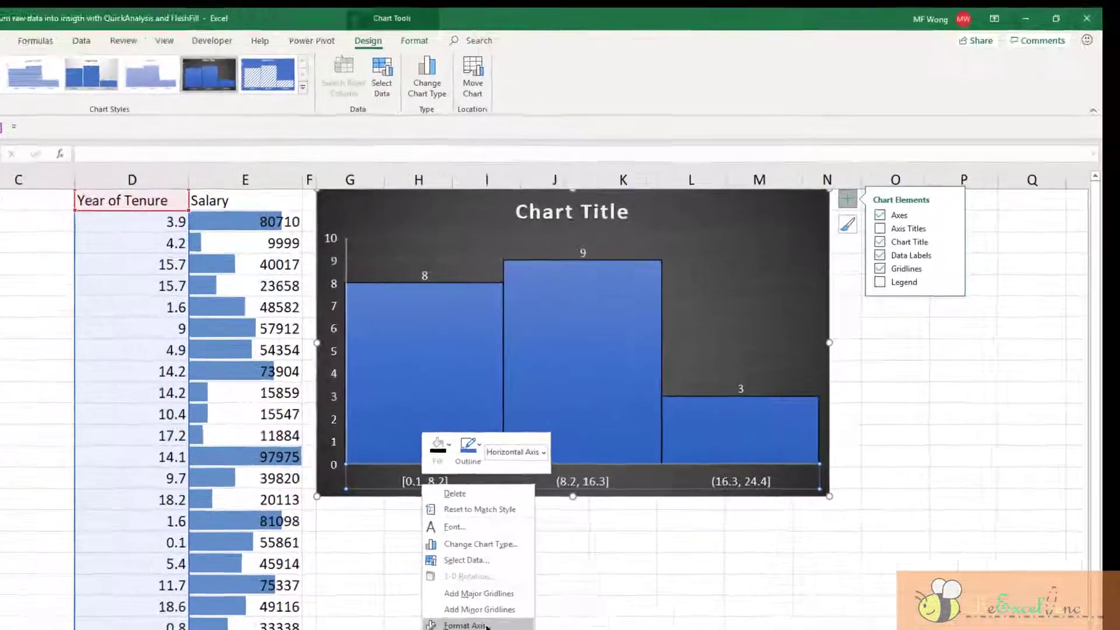
pyautogui.click(577, 532)
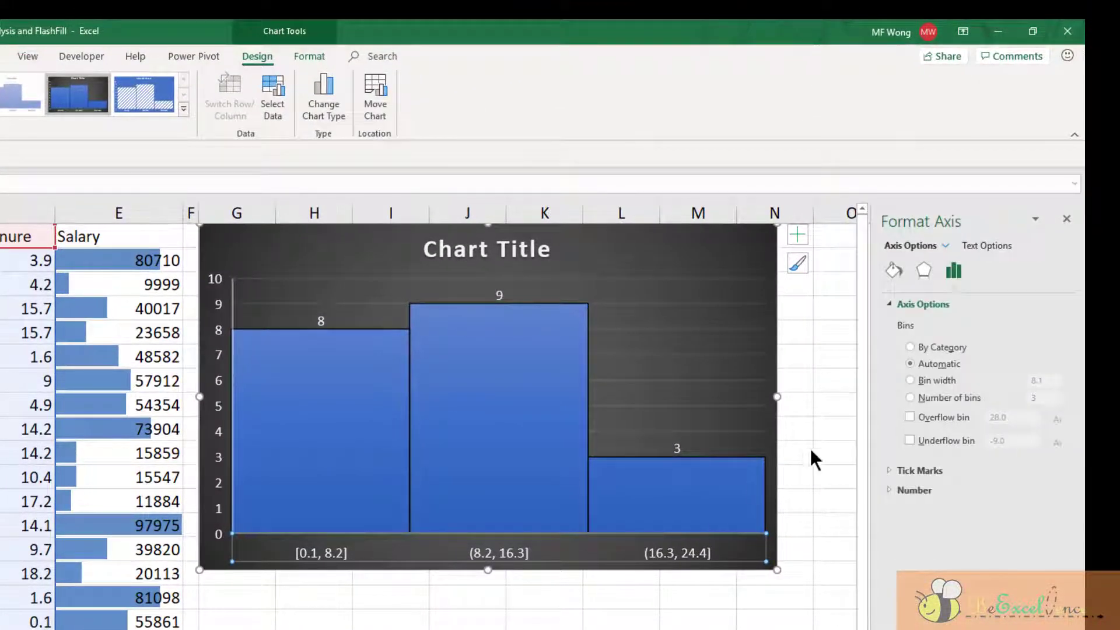
pyautogui.click(934, 380)
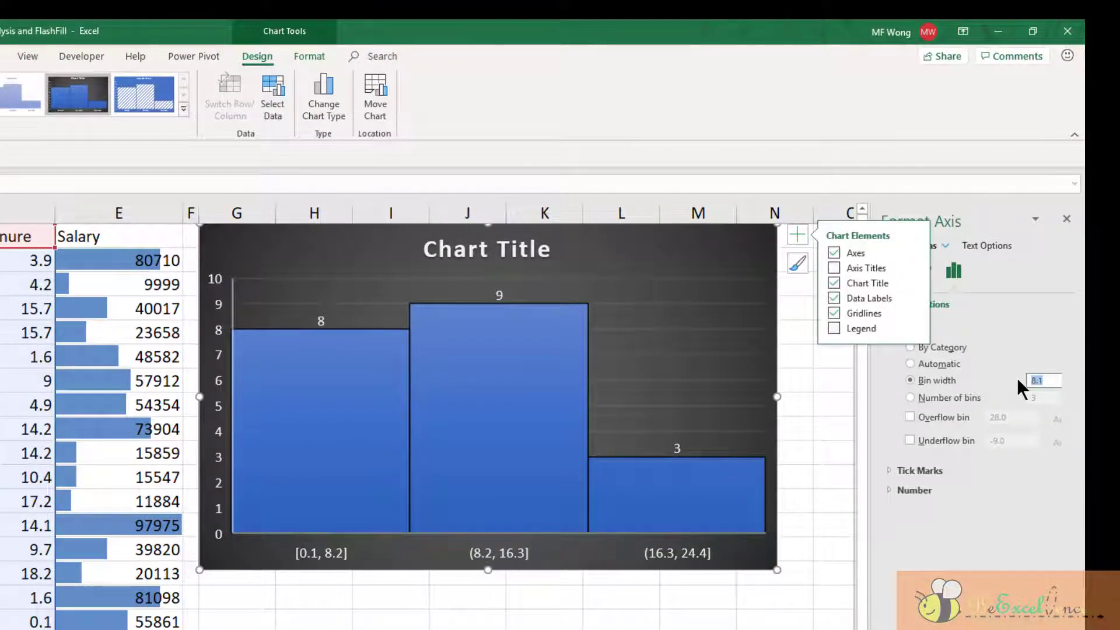
pyautogui.write('3')
pyautogui.press('Return')
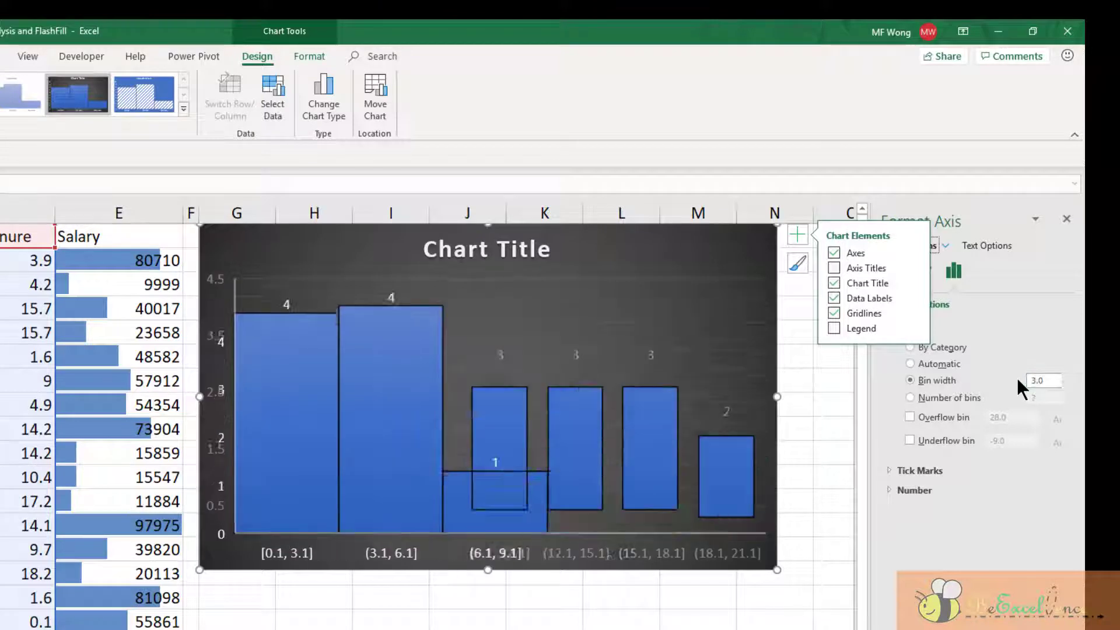
# Step: Enable the underflow bin on the histogram's horizontal axis and set it to 1
pyautogui.click(933, 439)
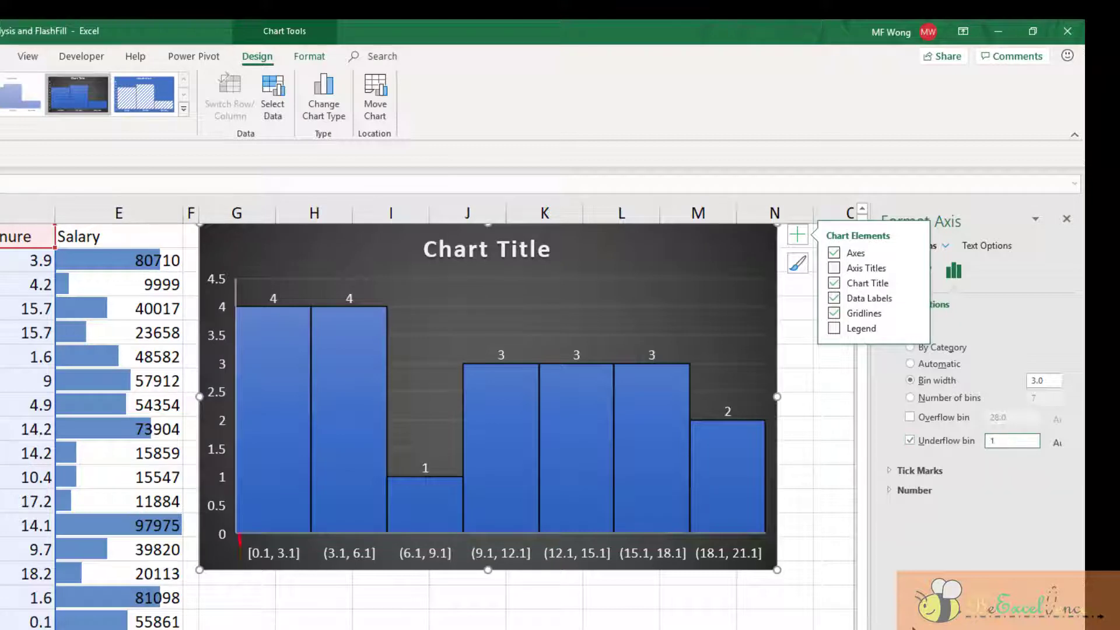
pyautogui.write('1')
pyautogui.press('Return')
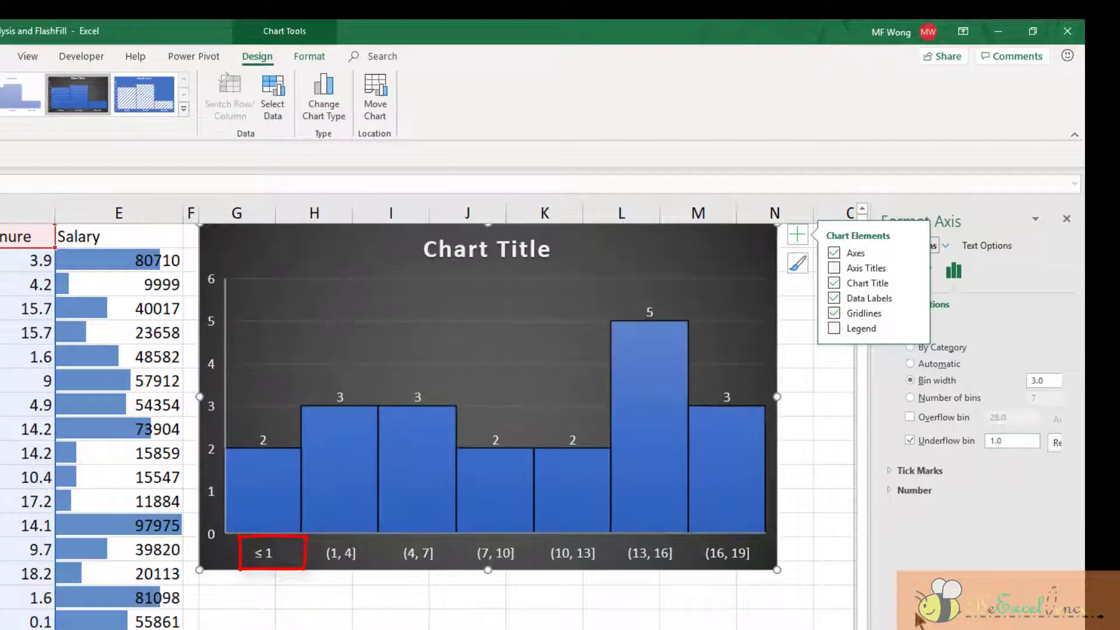
# Step: Enable the overflow bin on the histogram's horizontal axis, set it to 15, and deselect the chart
pyautogui.click(955, 418)
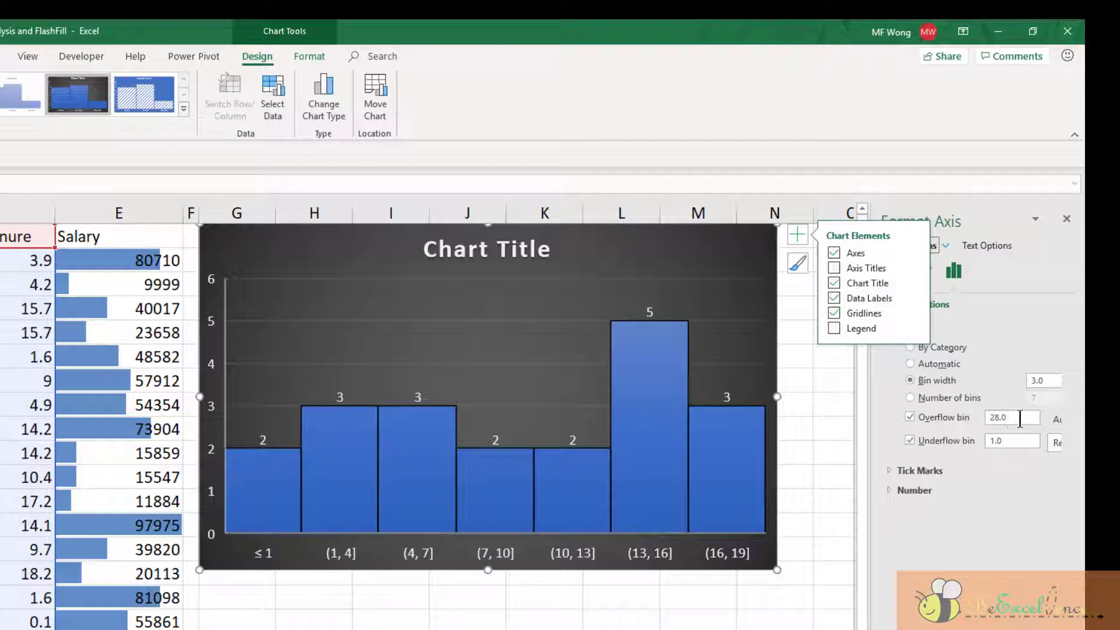
pyautogui.moveTo(1020, 418); pyautogui.dragTo(961, 413)
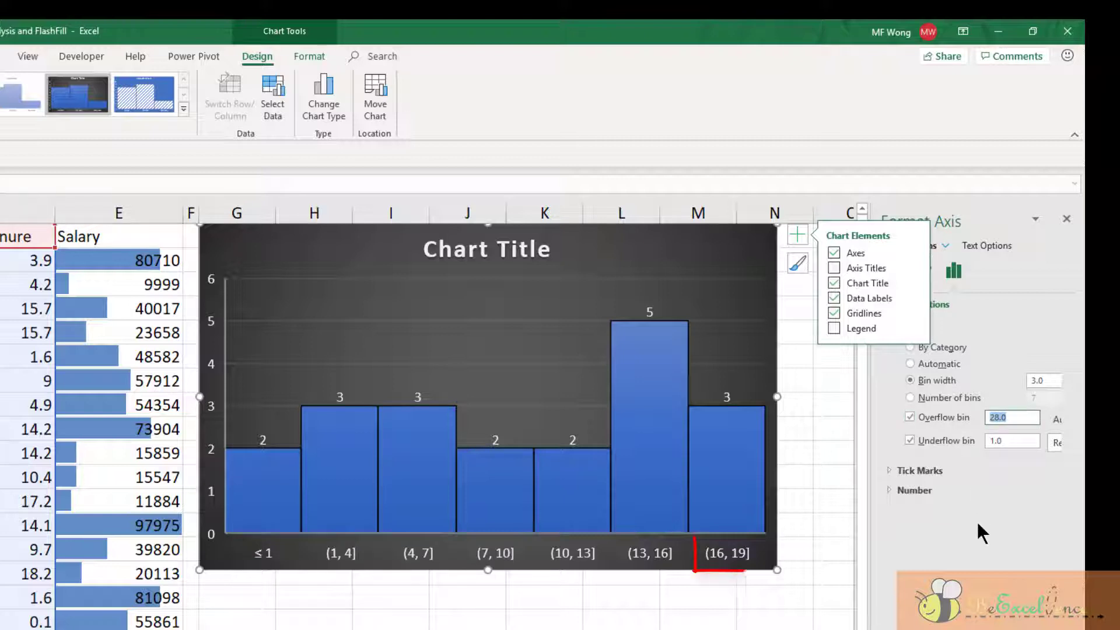
pyautogui.write('15')
pyautogui.press('Return')
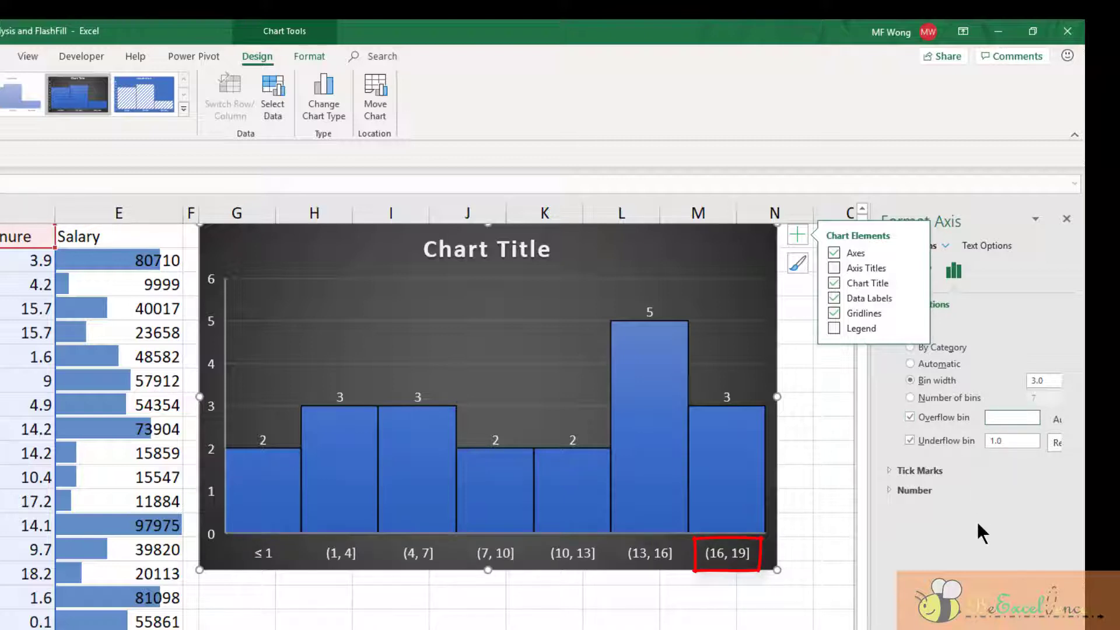
pyautogui.click(803, 551)
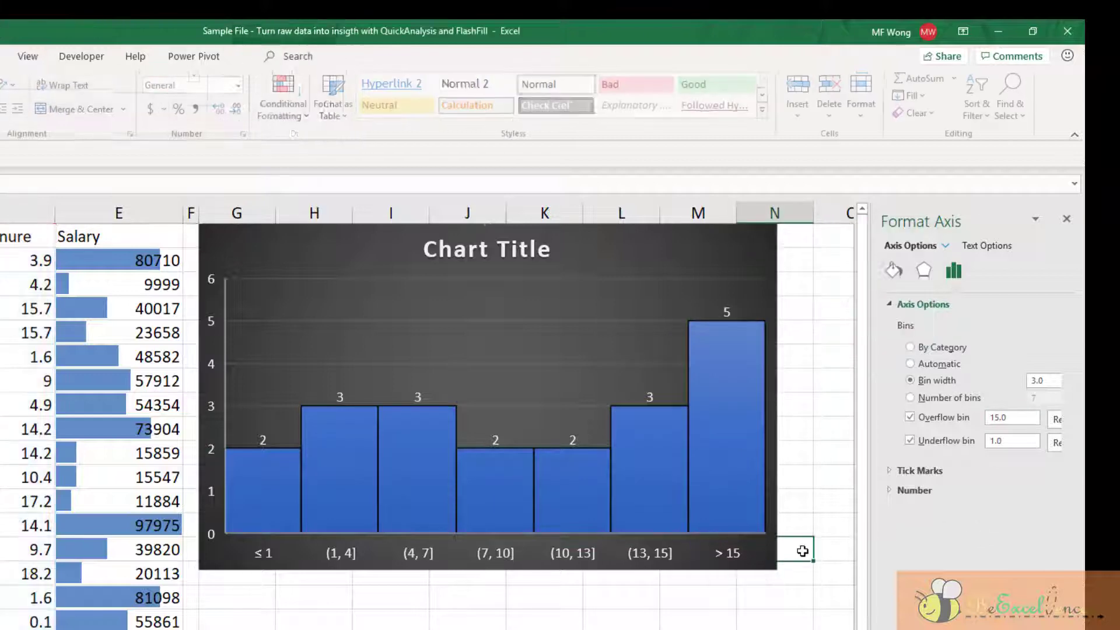
# Step: Delete the histogram's vertical axis and reduce the chart's height so it ends at row 10
pyautogui.click(212, 370)
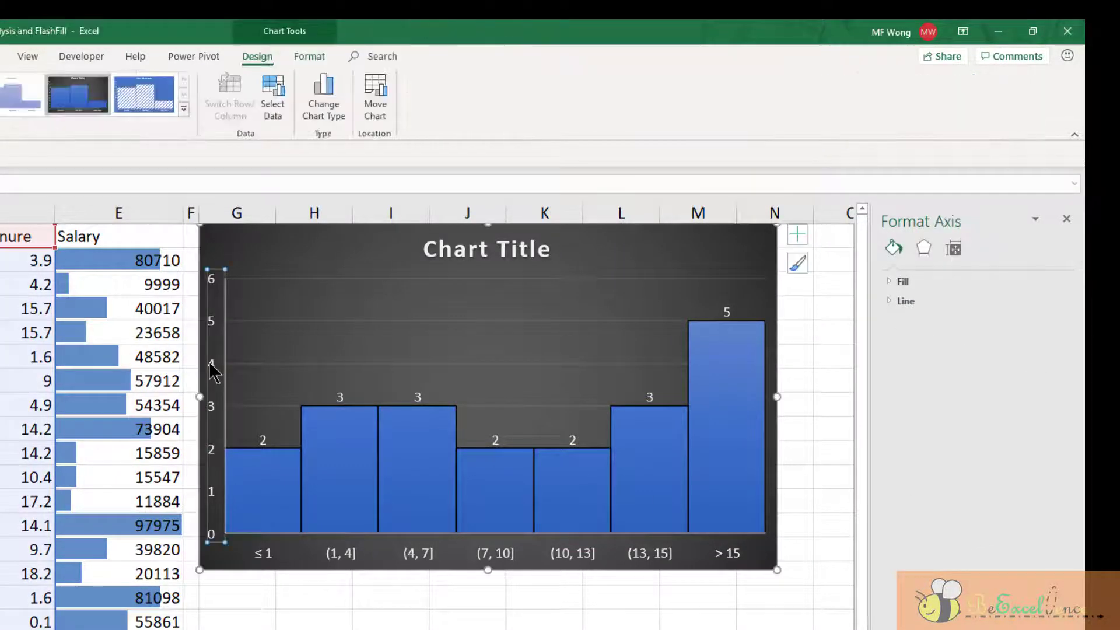
pyautogui.press('Delete')
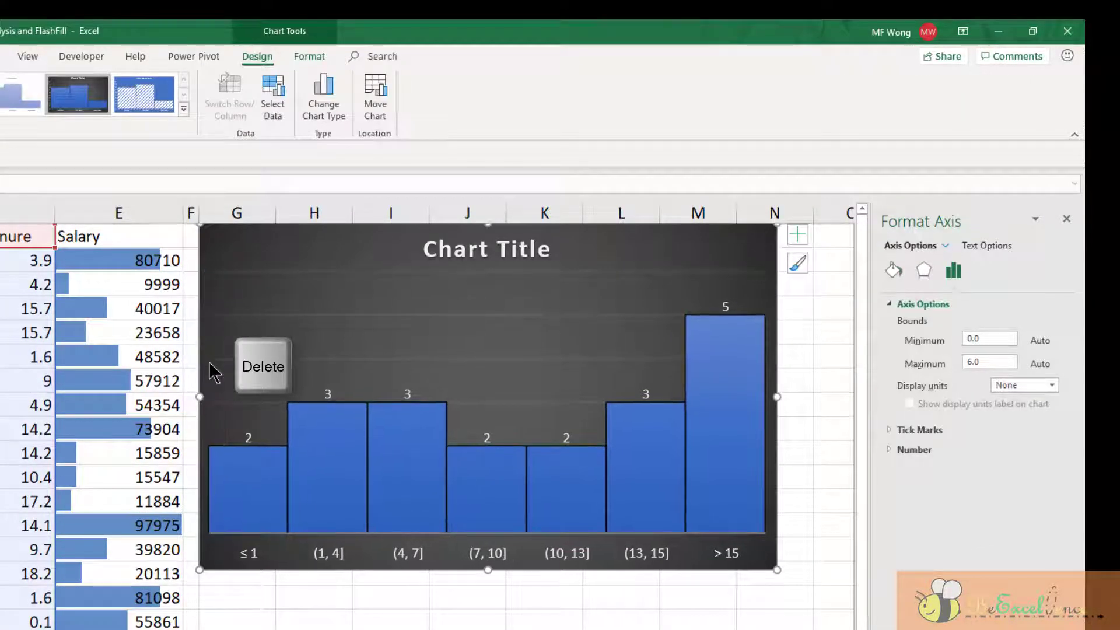
pyautogui.moveTo(486, 570); pyautogui.dragTo(489, 463)
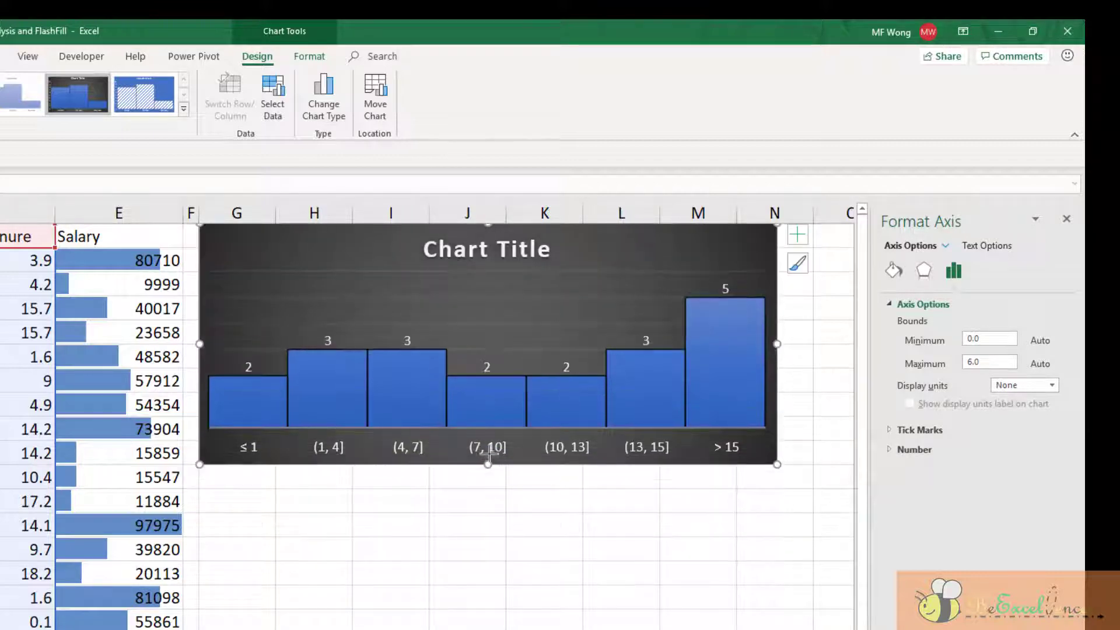
# Step: Change the histogram's title to "Average Year of Tenure: 9.6, with the following distribution"
pyautogui.click(467, 251)
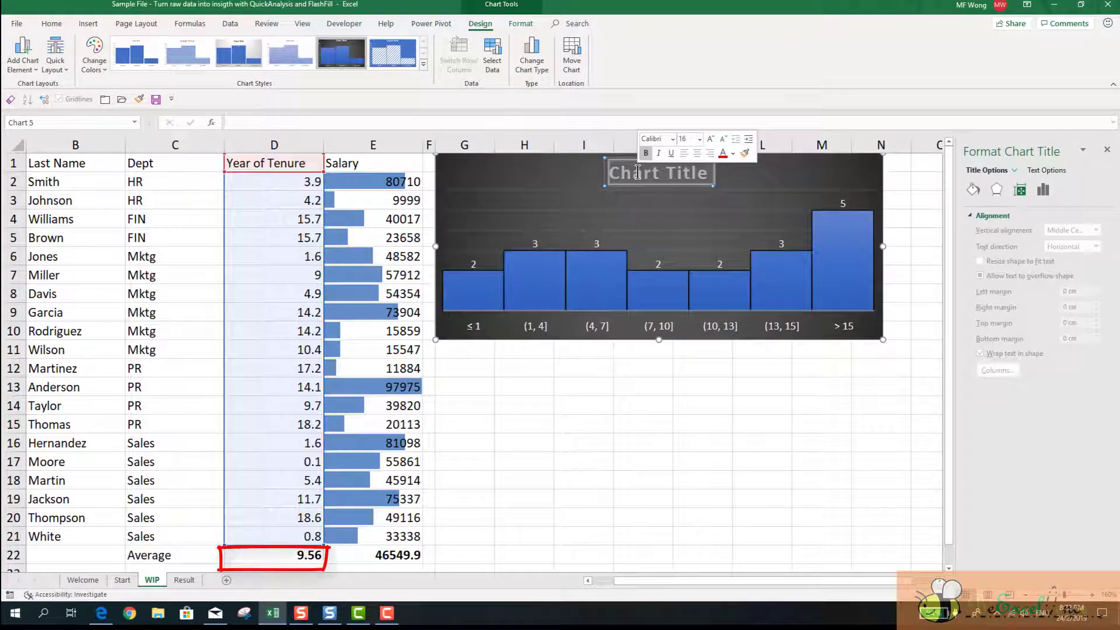
pyautogui.write('Average Y')
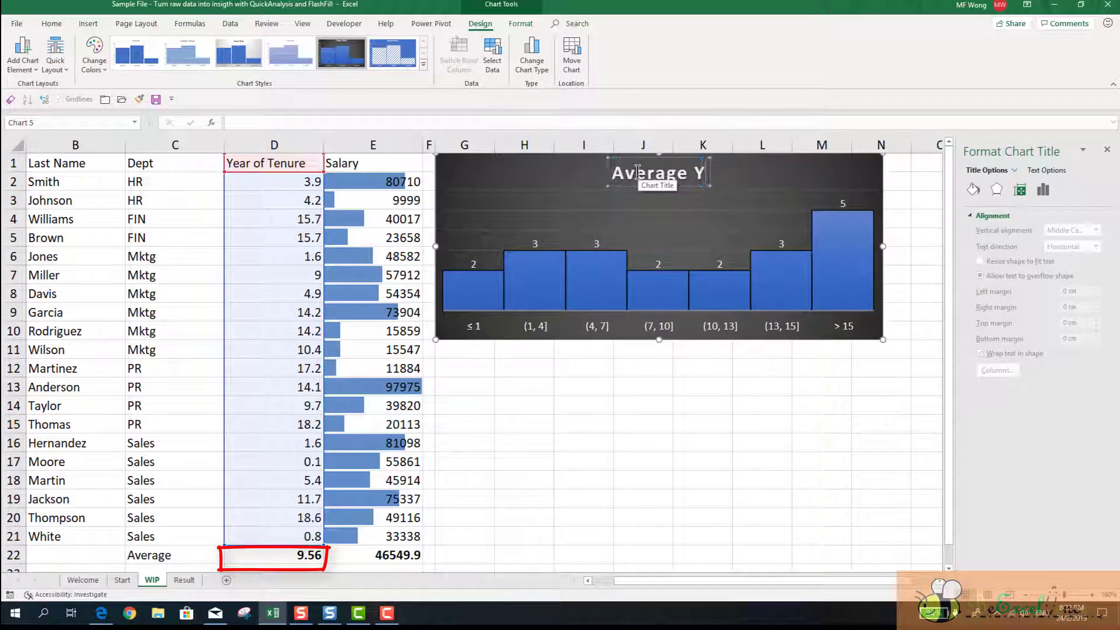
pyautogui.write('ear of Tne')
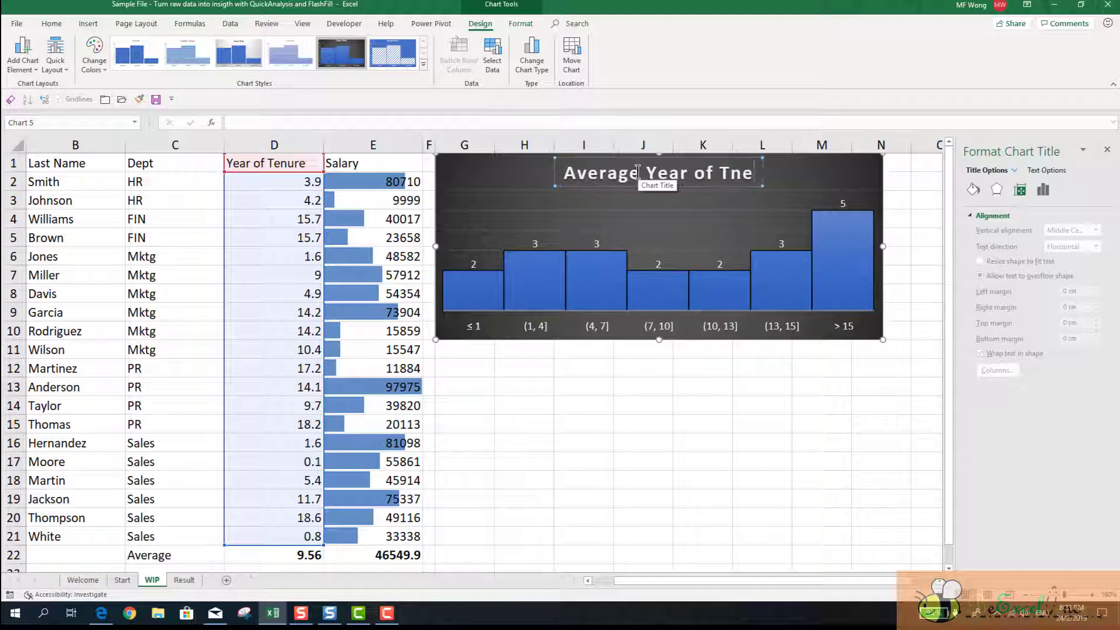
pyautogui.press('BackSpace')
pyautogui.press('BackSpace')
pyautogui.write('e')
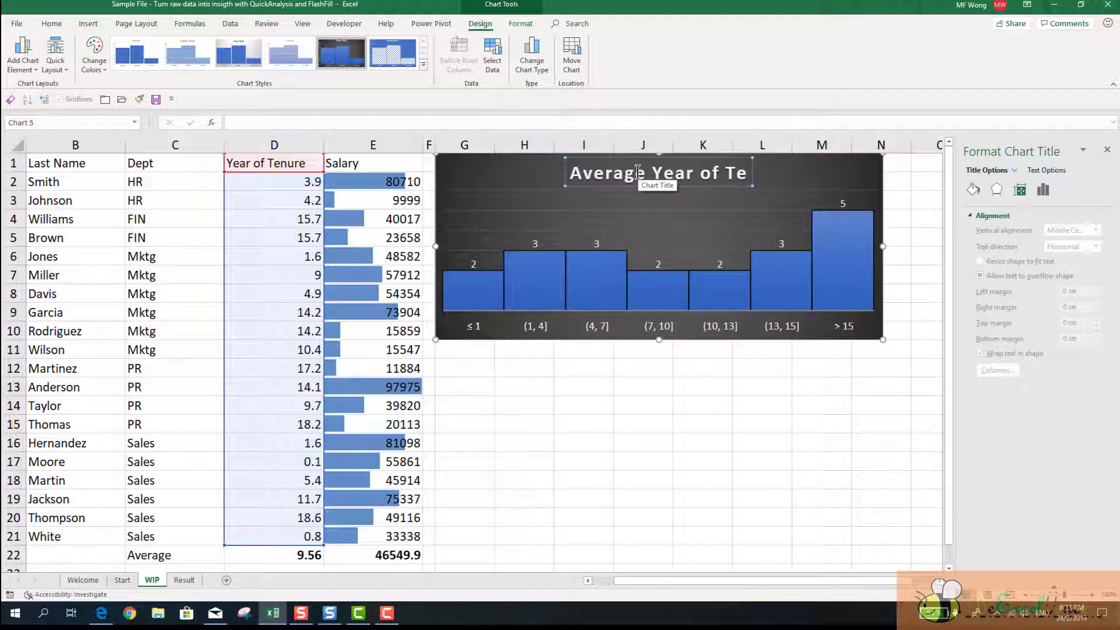
pyautogui.write('nure:')
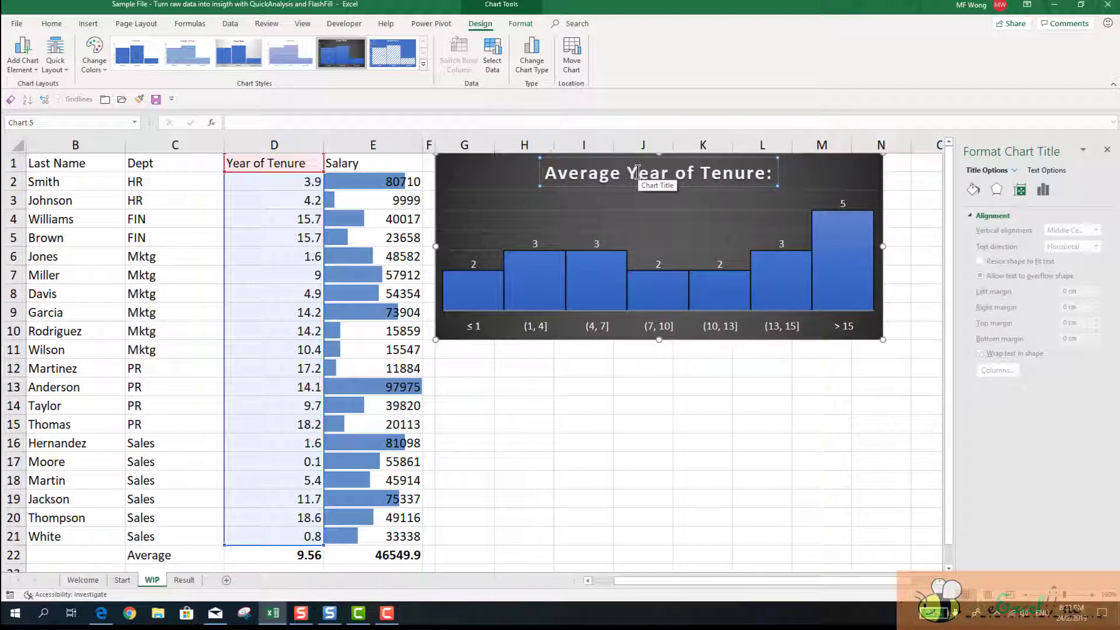
pyautogui.write(' 9.6')
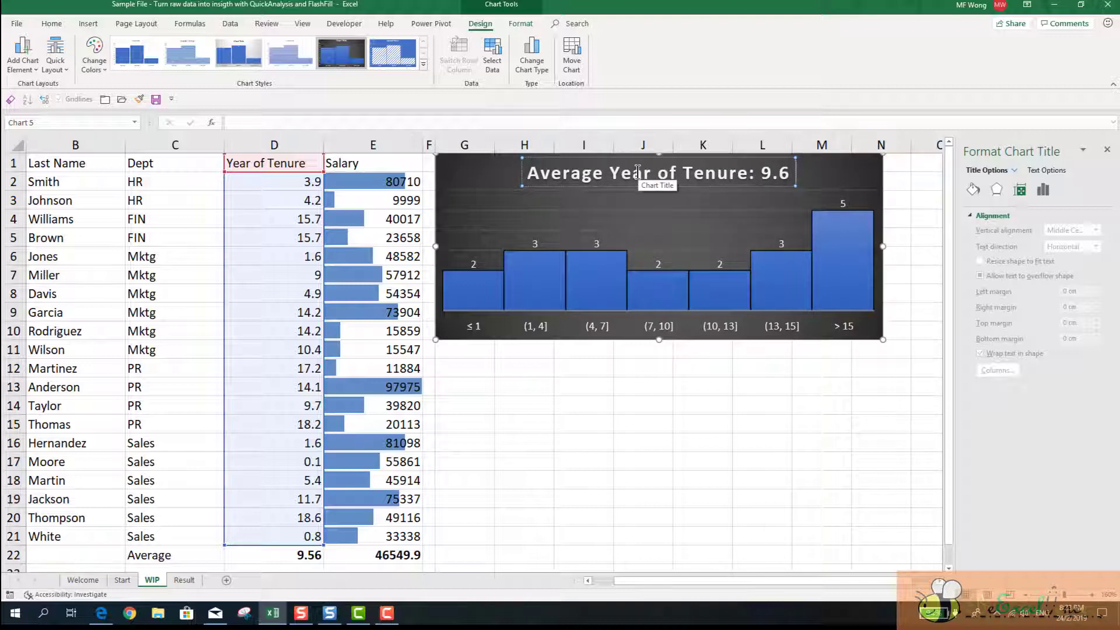
pyautogui.write(', with the')
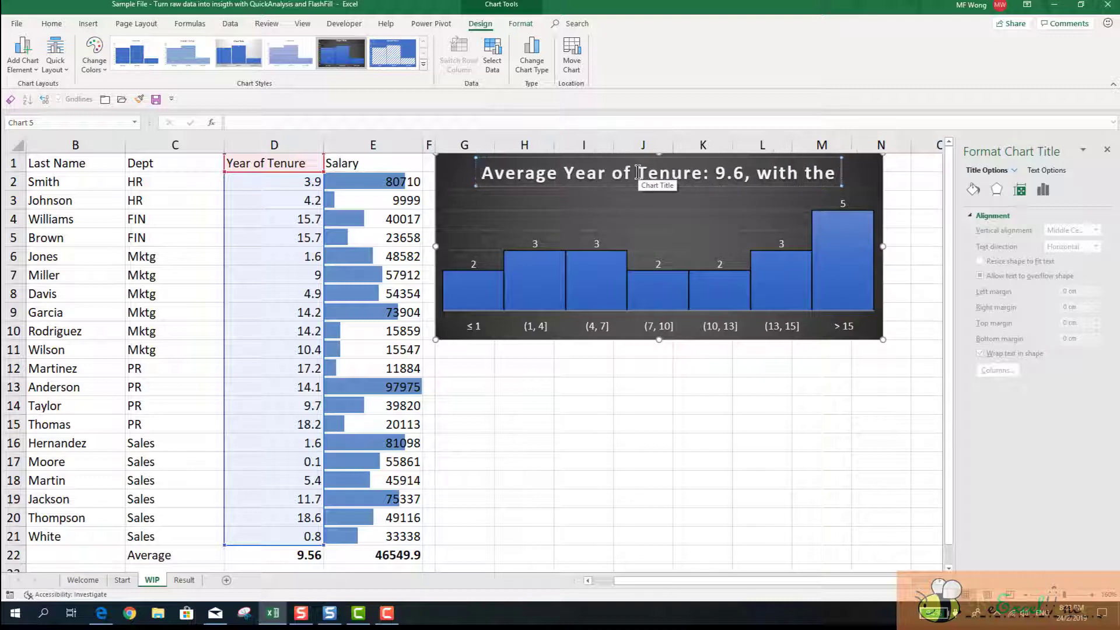
pyautogui.write(' following d')
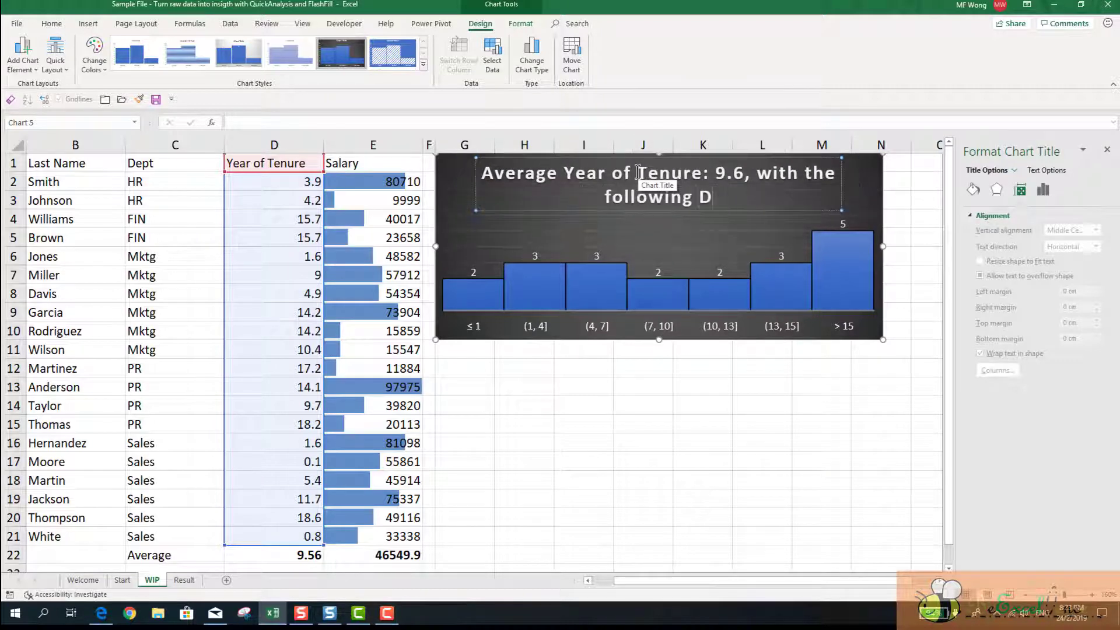
pyautogui.write('istri')
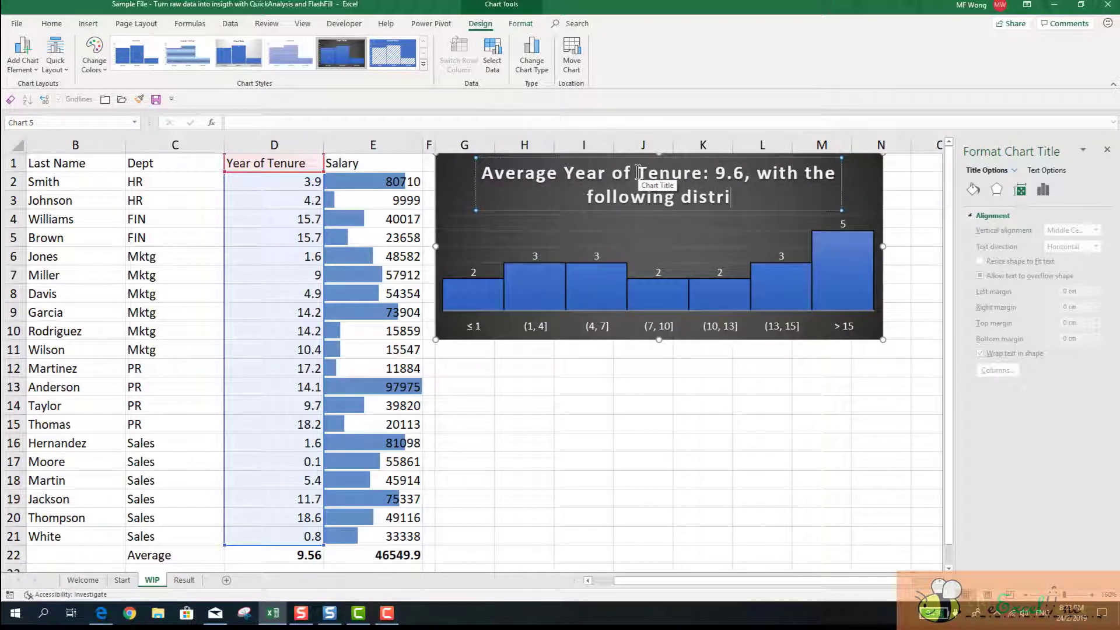
pyautogui.write('bution')
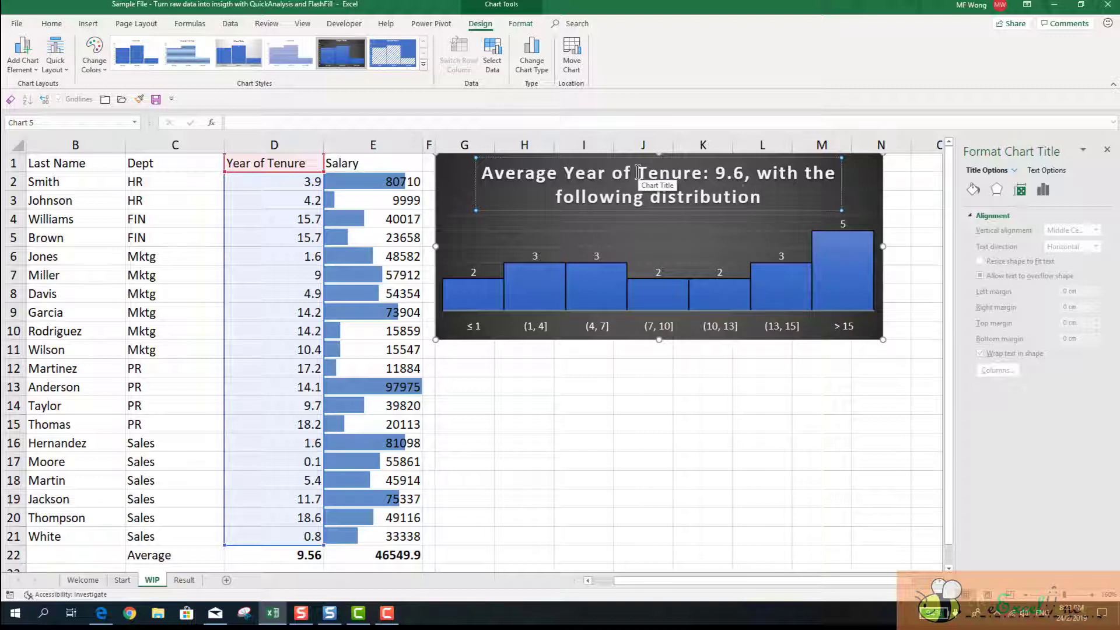
# Step: Set the histogram title's font size to 10 and deselect the chart
pyautogui.tripleClick(639, 173)
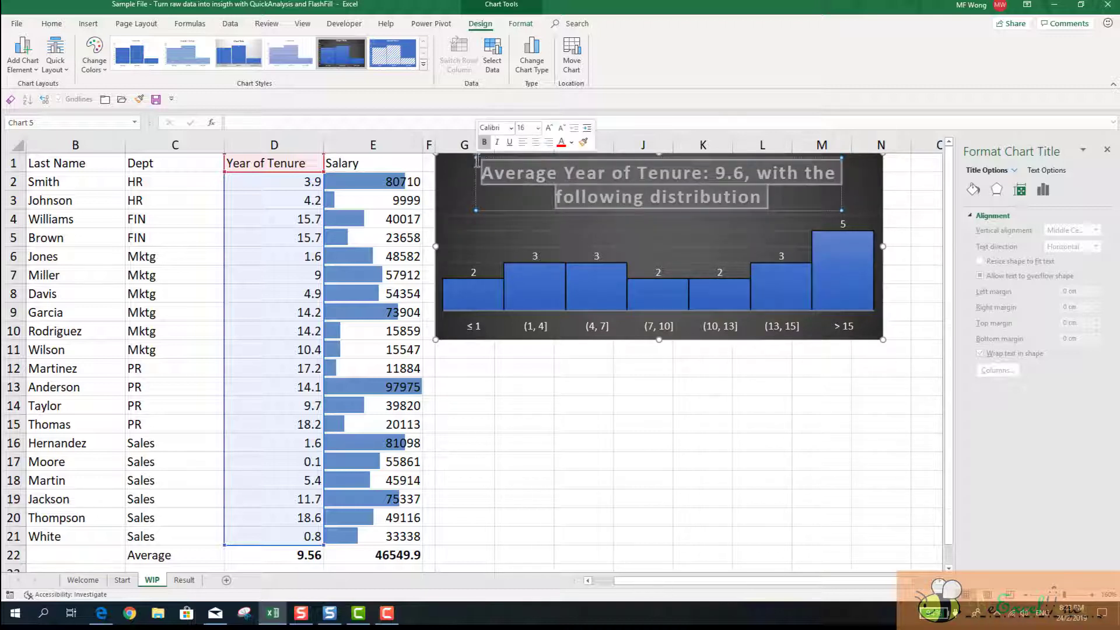
pyautogui.click(529, 127)
pyautogui.write('10')
pyautogui.press('Return')
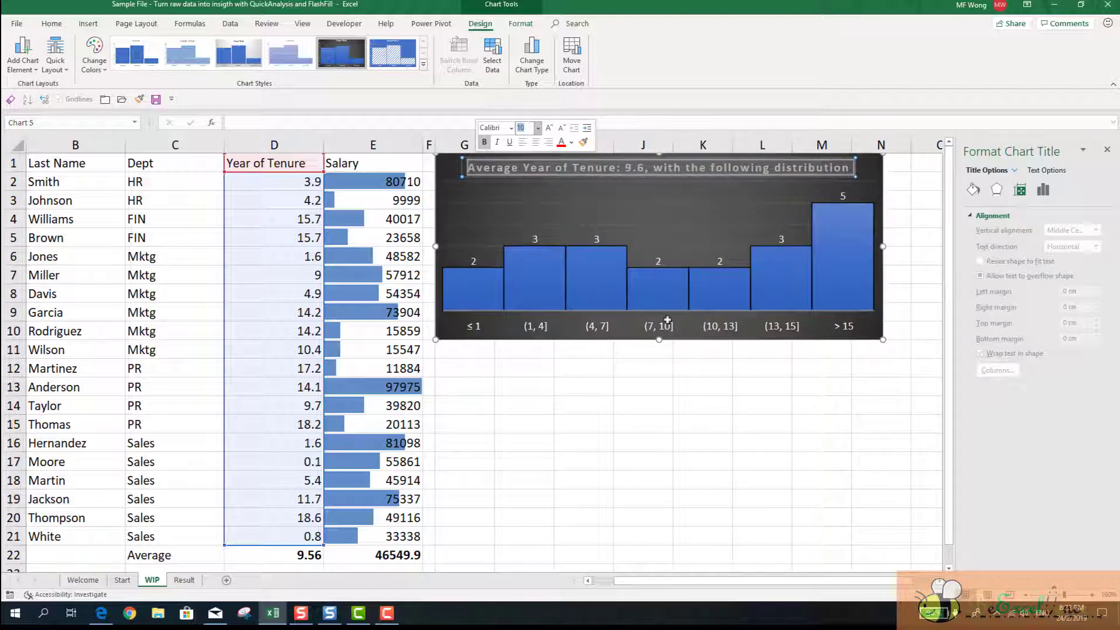
pyautogui.click(748, 433)
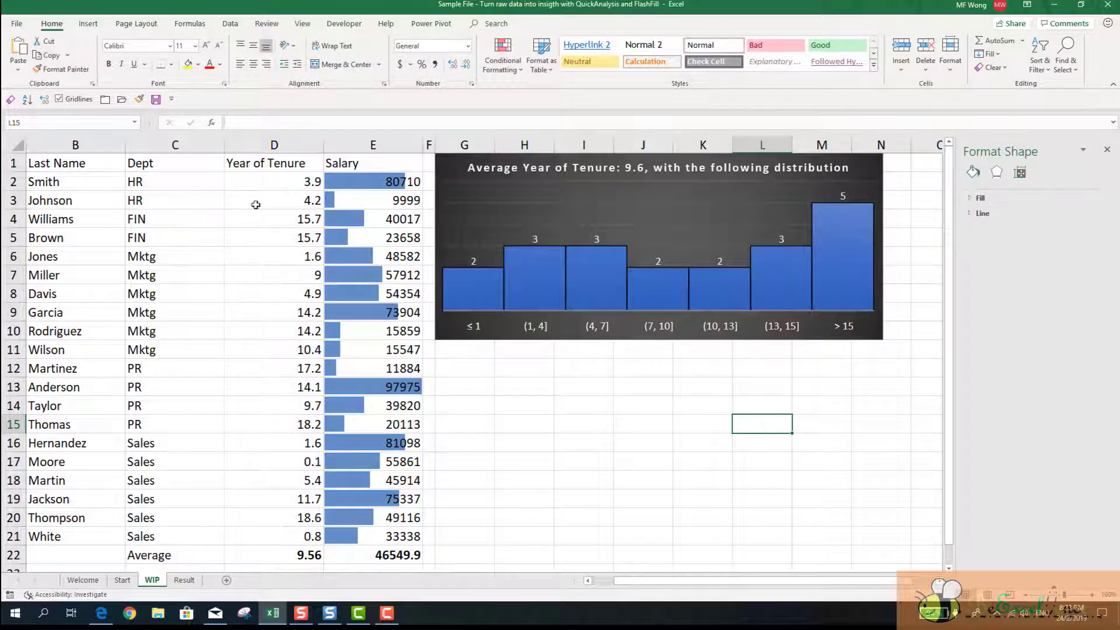
# Step: Insert the recommended Pareto chart for the Dept, Year of Tenure and Salary data in C1:E21 through Quick Analysis
pyautogui.moveTo(174, 167); pyautogui.dragTo(399, 540)
pyautogui.click(432, 556)
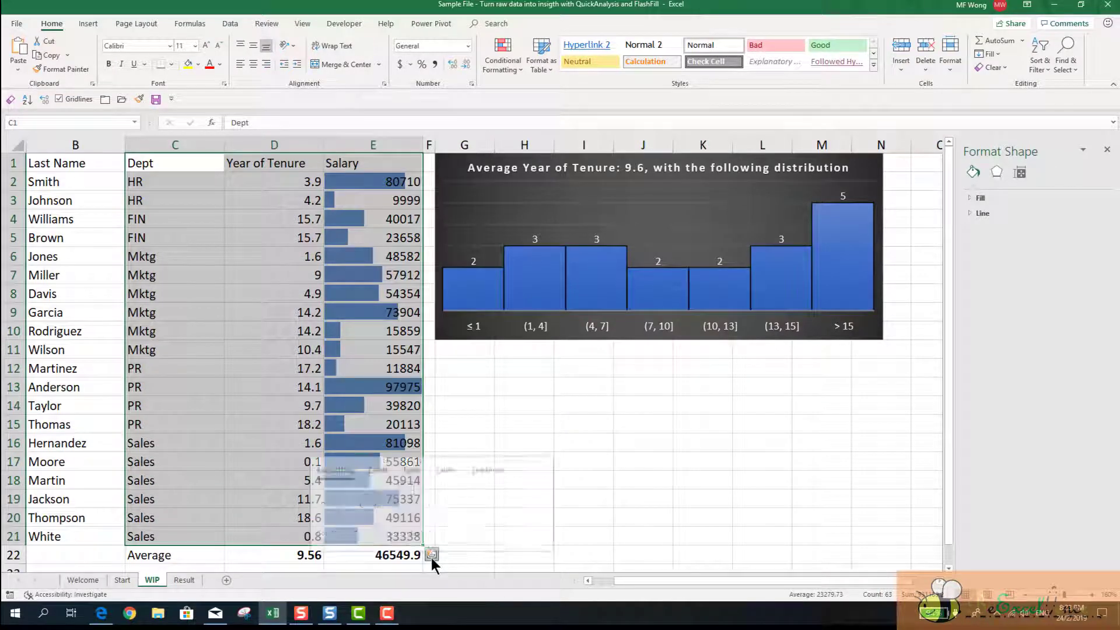
pyautogui.click(378, 461)
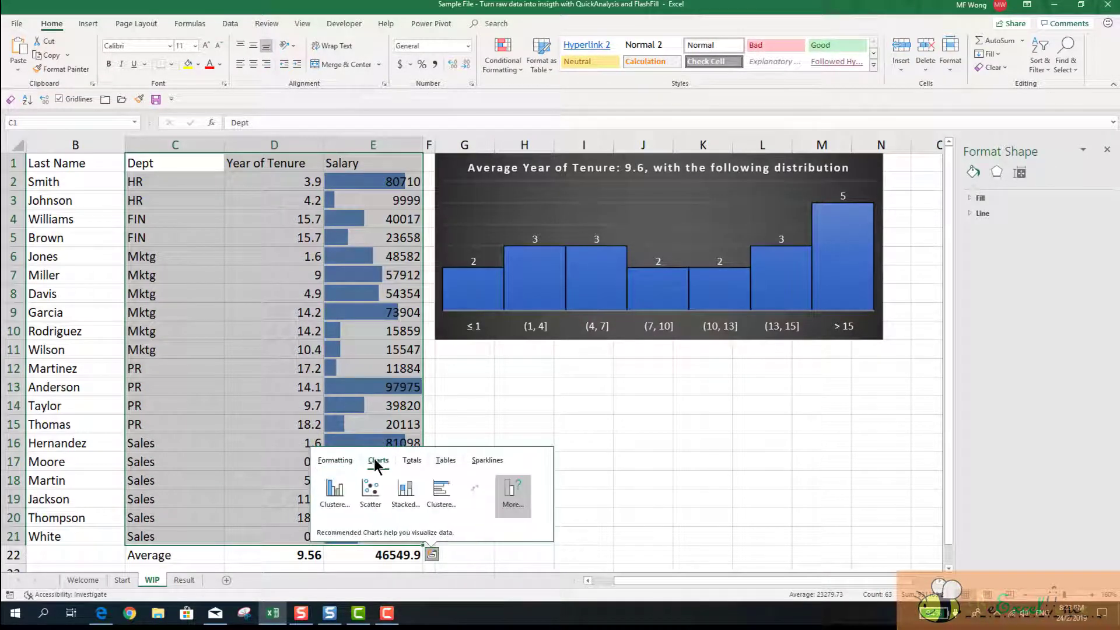
pyautogui.click(520, 502)
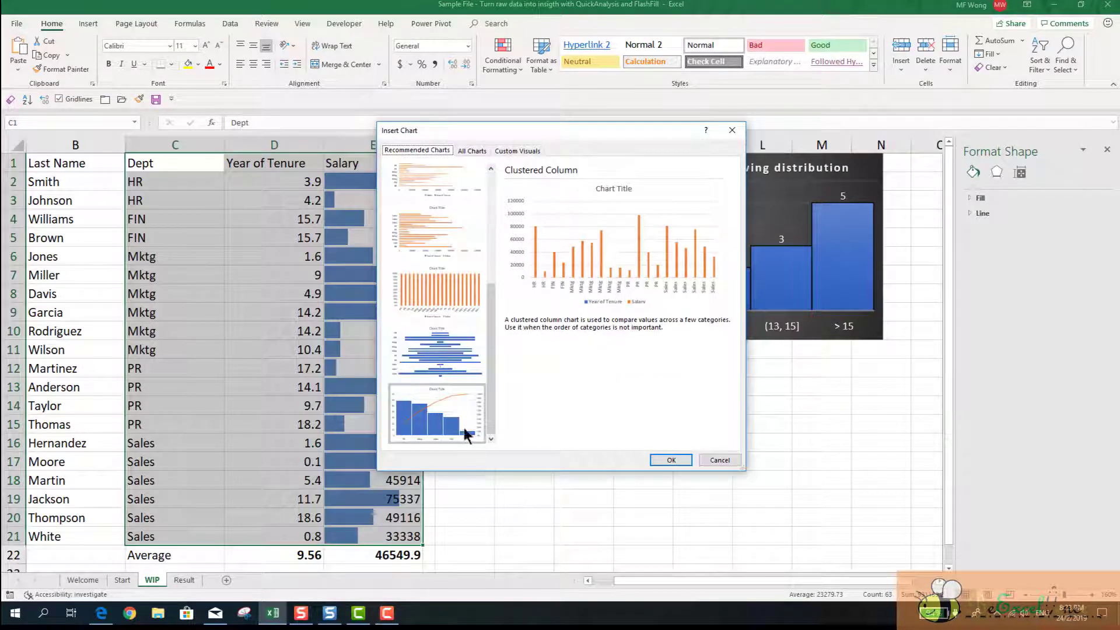
pyautogui.click(454, 419)
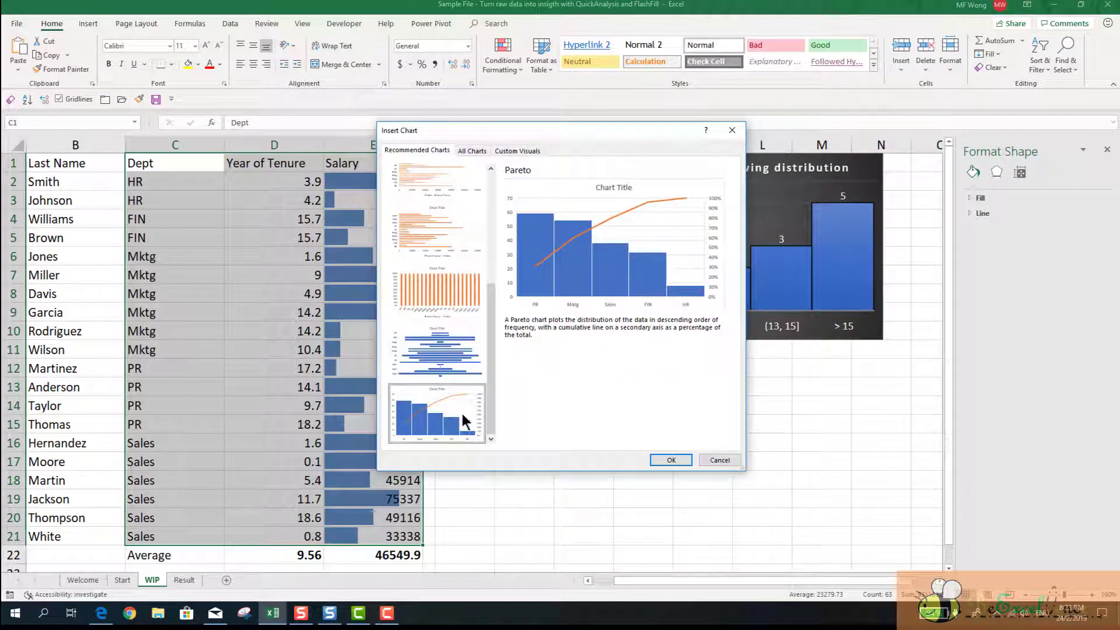
pyautogui.click(671, 460)
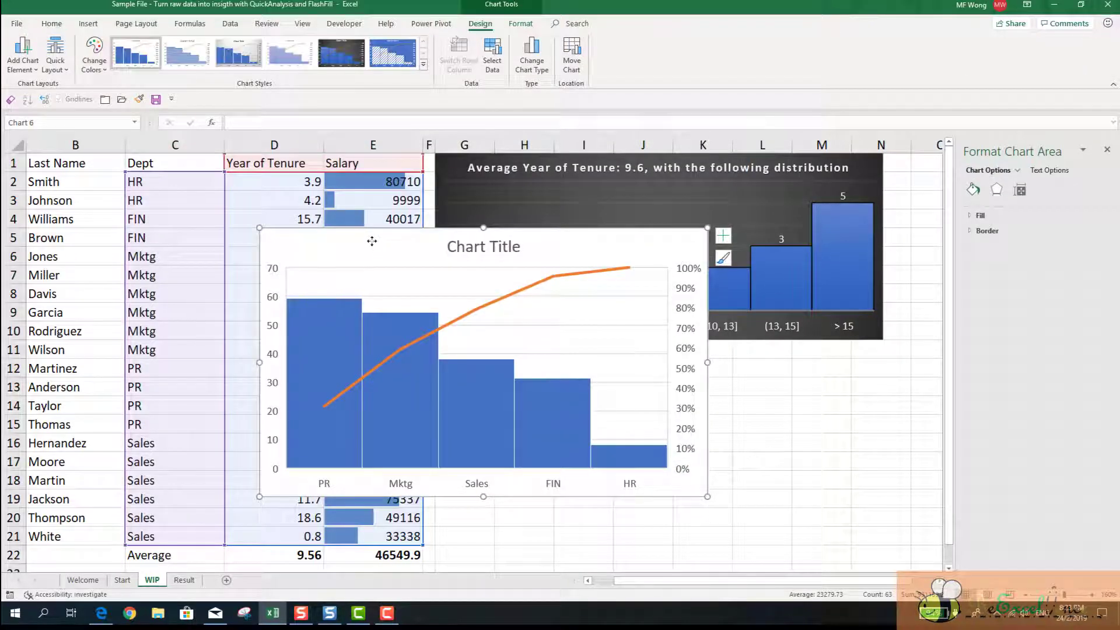
# Step: Place the Pareto chart directly below the histogram and reduce its height so it ends at row 21
pyautogui.moveTo(371, 241); pyautogui.dragTo(543, 358)
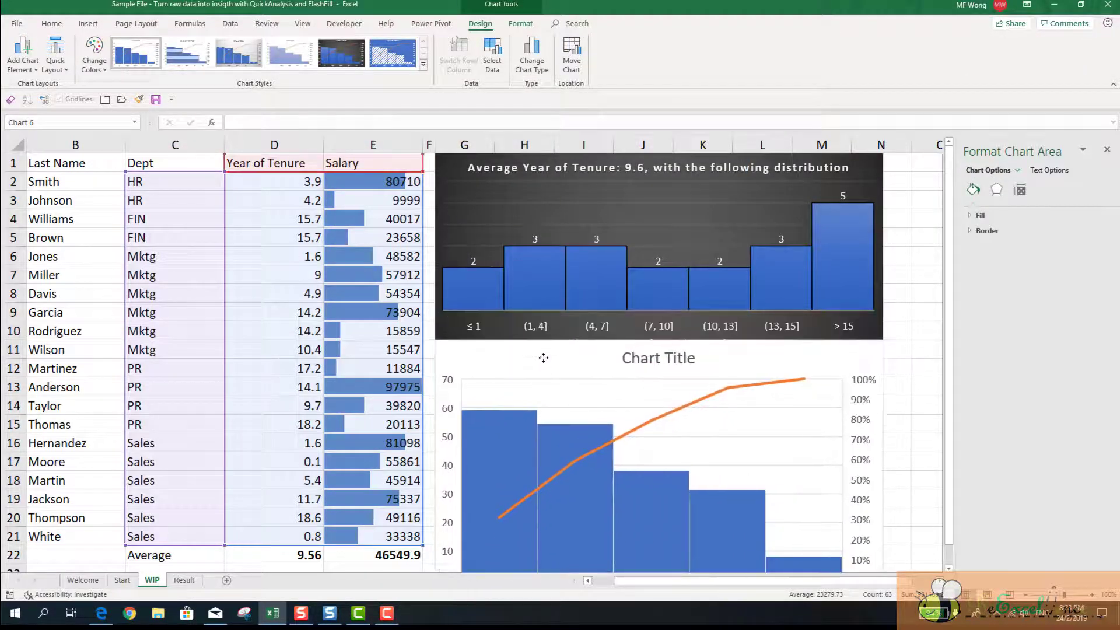
pyautogui.scroll(-3, 544, 355)
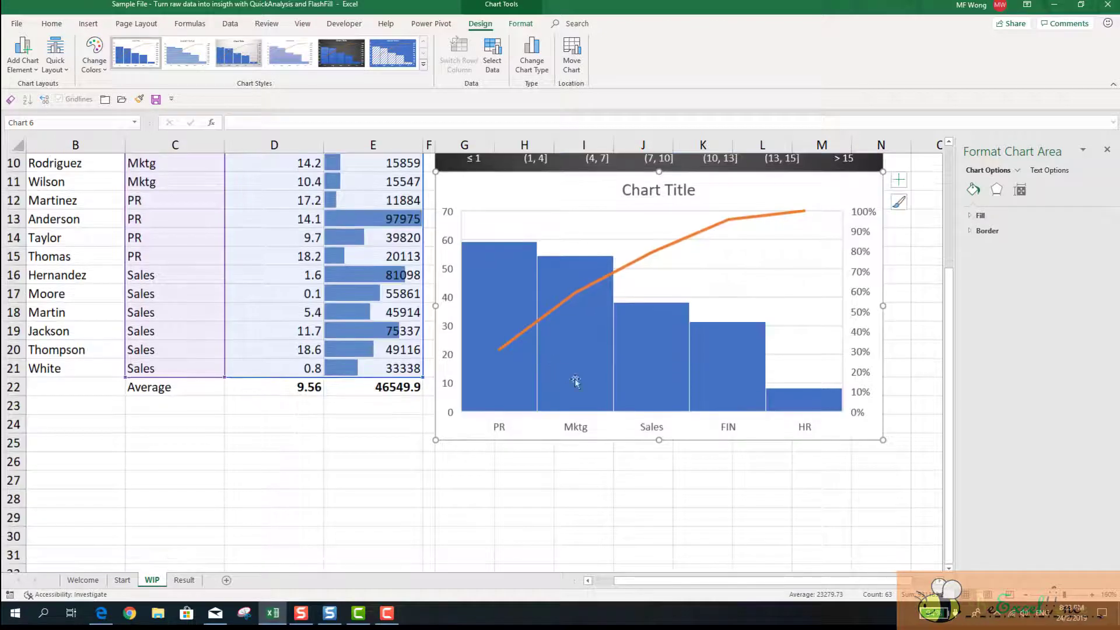
pyautogui.moveTo(658, 442); pyautogui.dragTo(664, 378)
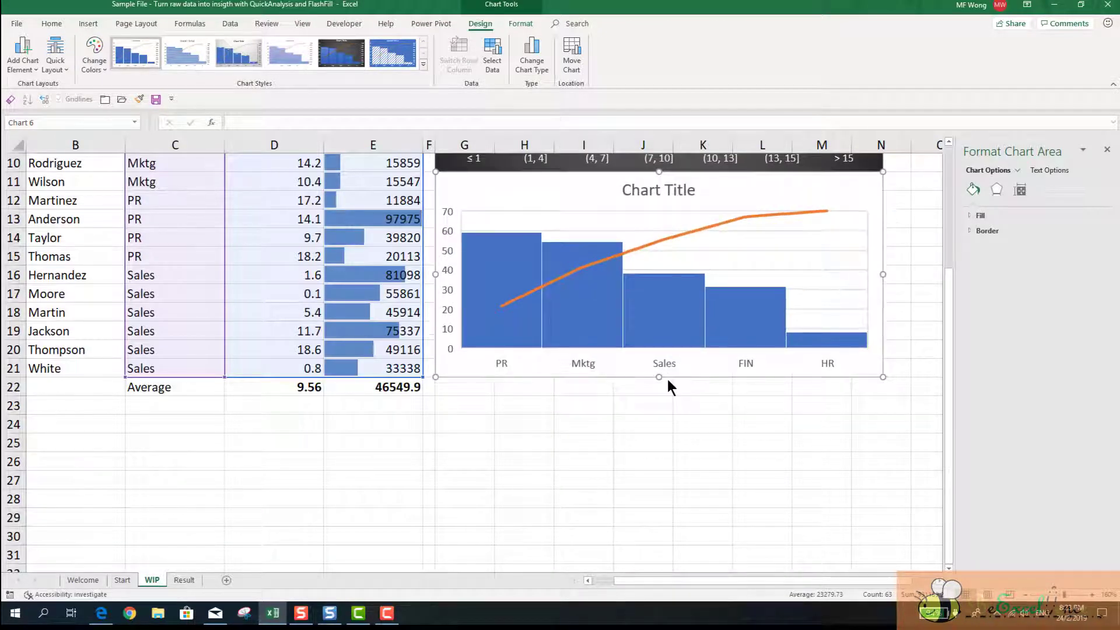
pyautogui.scroll(3, 667, 380)
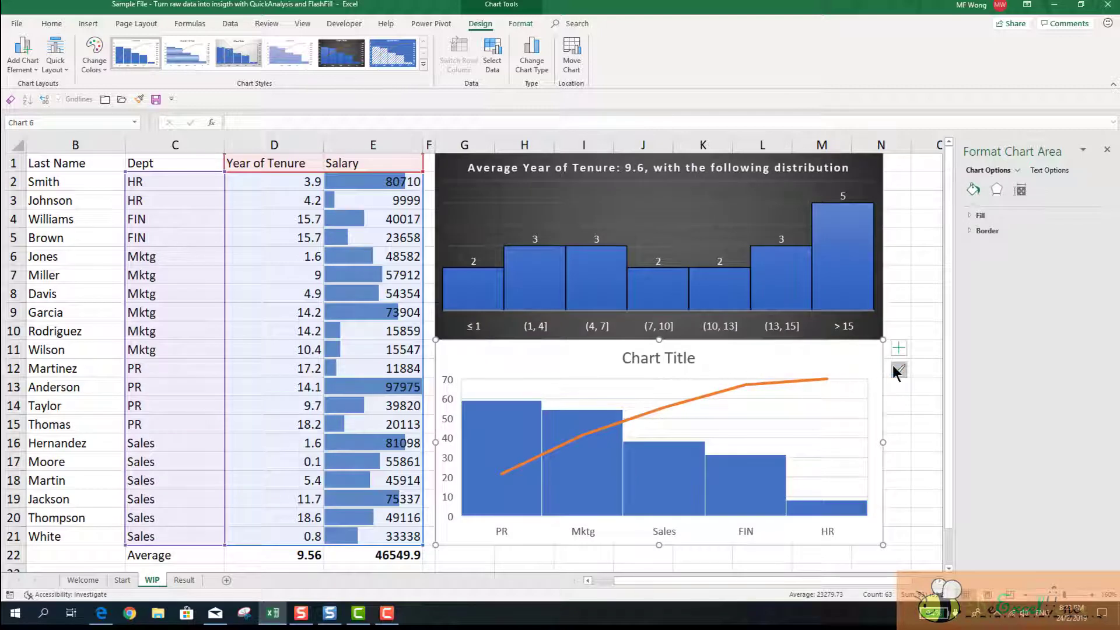
# Step: Apply the dark-background chart style to the Pareto chart to match the histogram
pyautogui.click(894, 367)
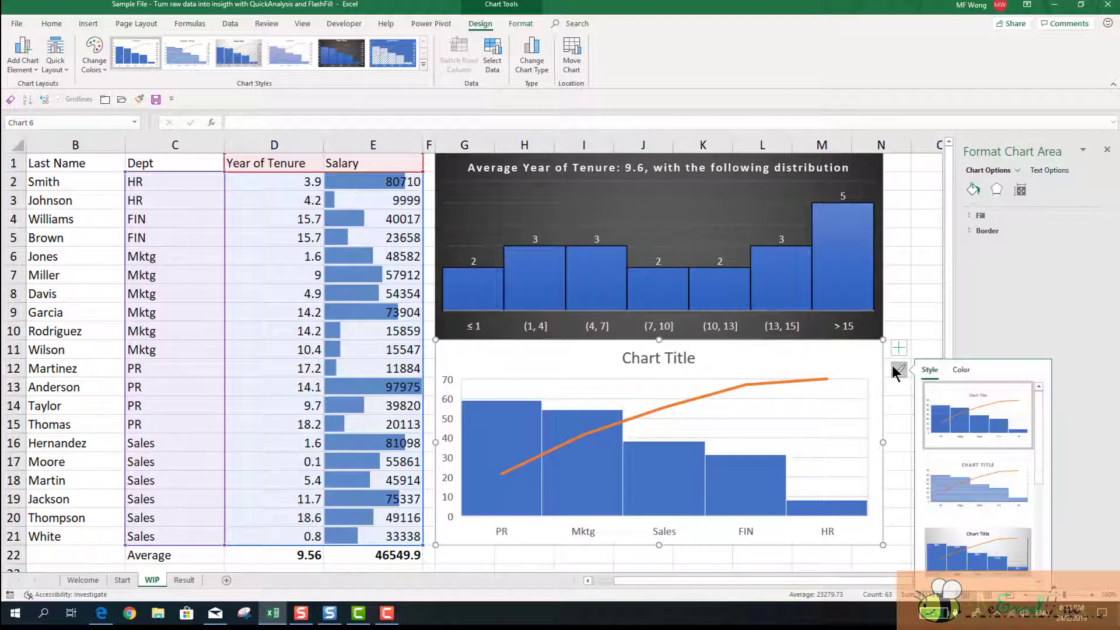
pyautogui.scroll(-1, 991, 492)
pyautogui.click(990, 492)
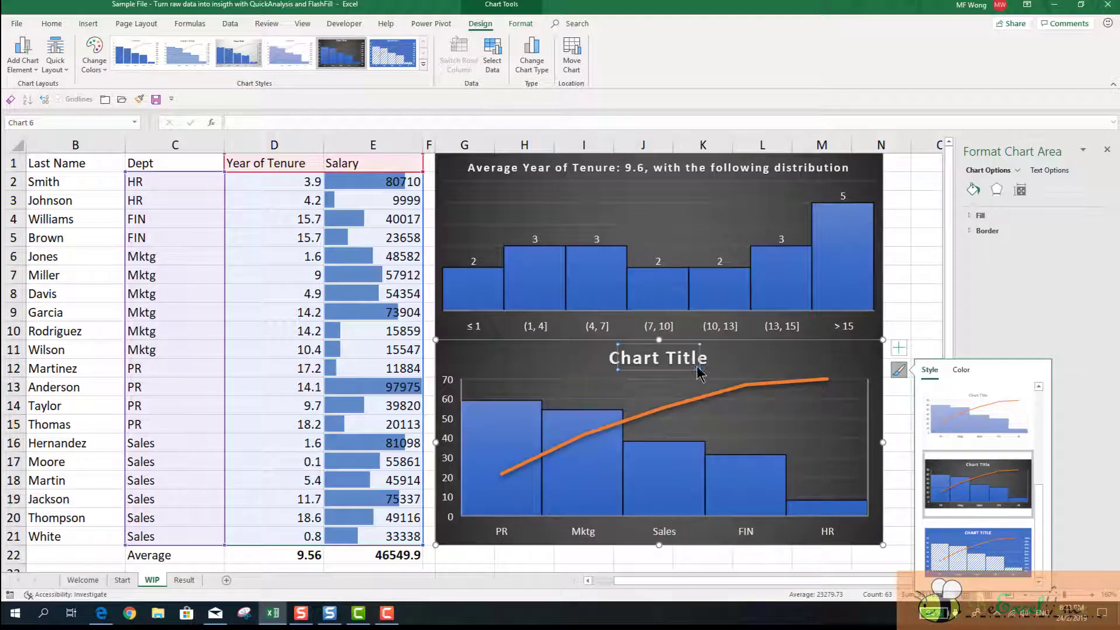
# Step: Narrow the Pareto chart's source values to the Salary column only, excluding Year of Tenure, and deselect the chart
pyautogui.click(697, 367)
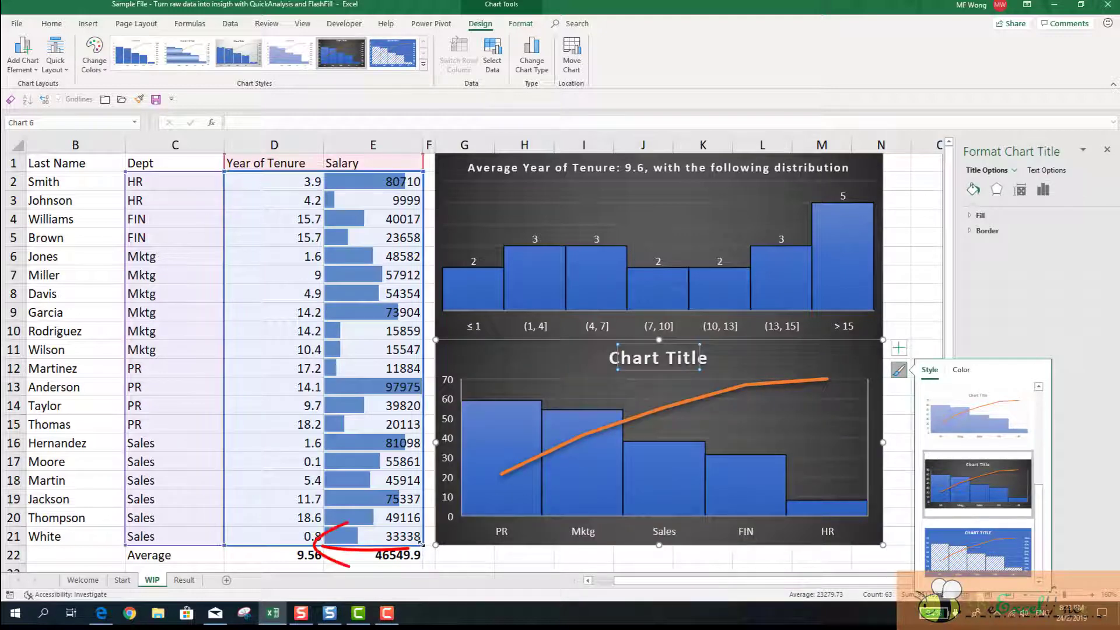
pyautogui.moveTo(407, 544); pyautogui.dragTo(372, 542)
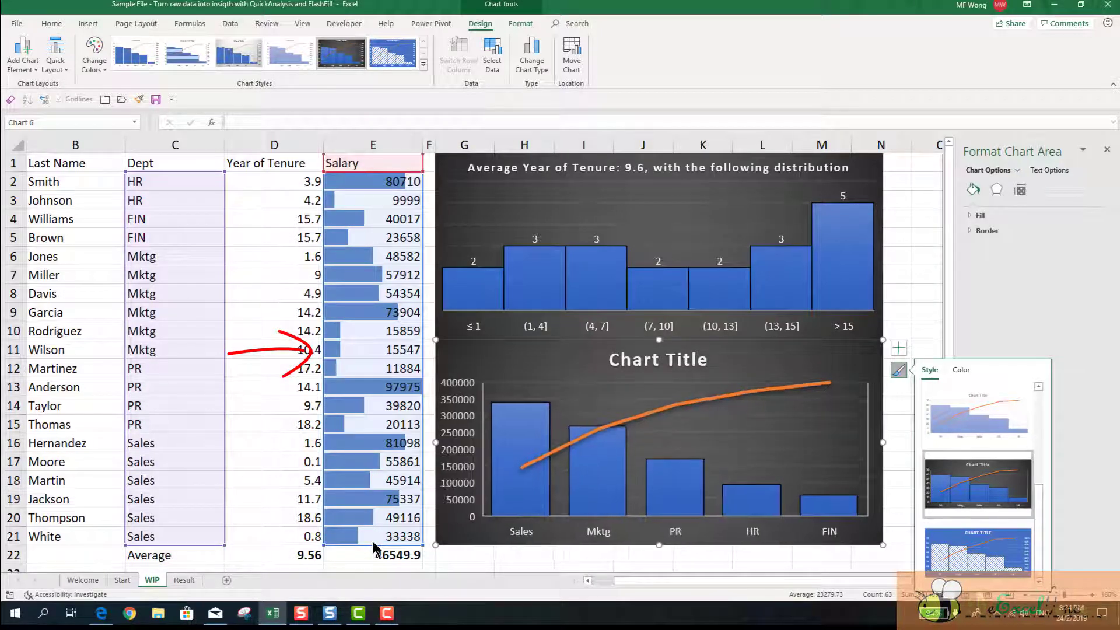
pyautogui.click(524, 554)
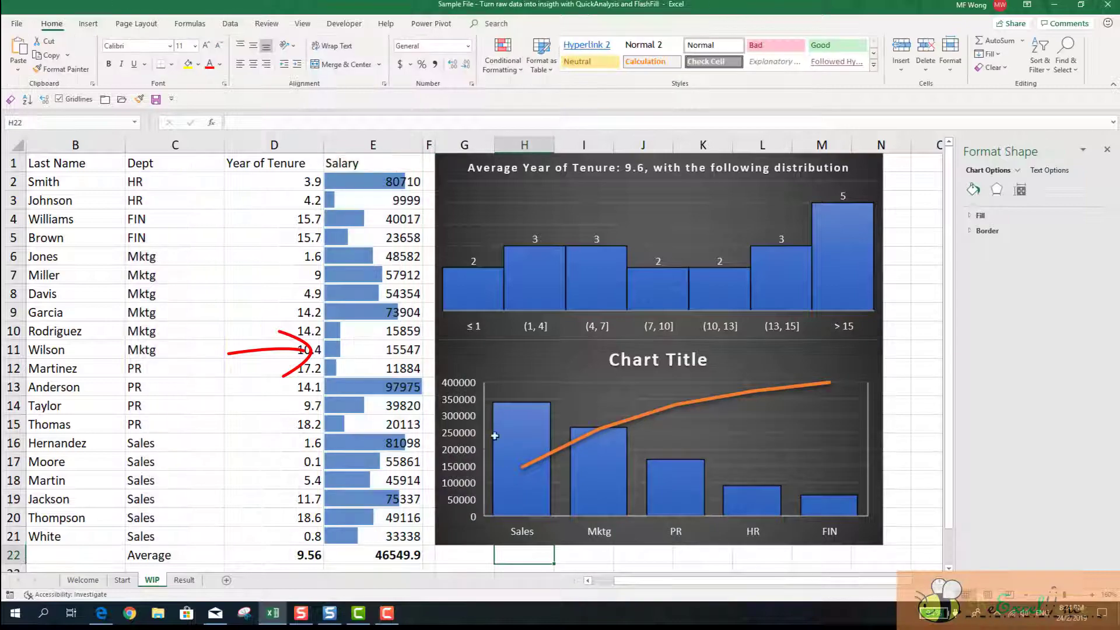
# Step: Add axis titles and data labels to the Pareto chart
pyautogui.click(476, 371)
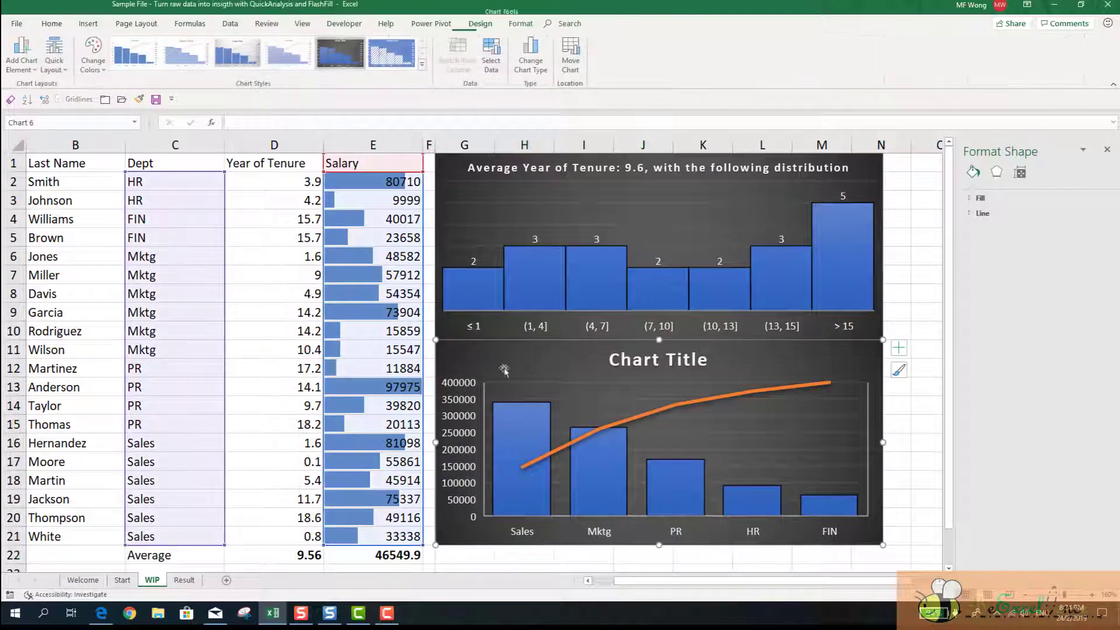
pyautogui.click(899, 348)
pyautogui.click(951, 375)
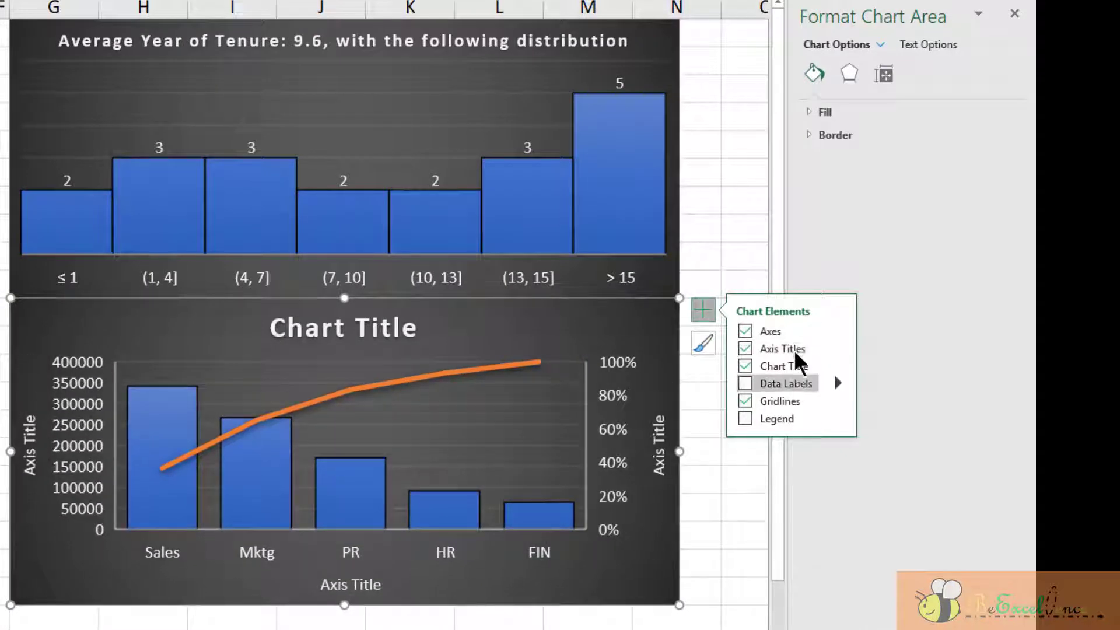
pyautogui.click(786, 385)
# Step: Delete the Pareto chart's salary value axis with its axis title, and the department axis title
pyautogui.click(87, 439)
pyautogui.press('Delete')
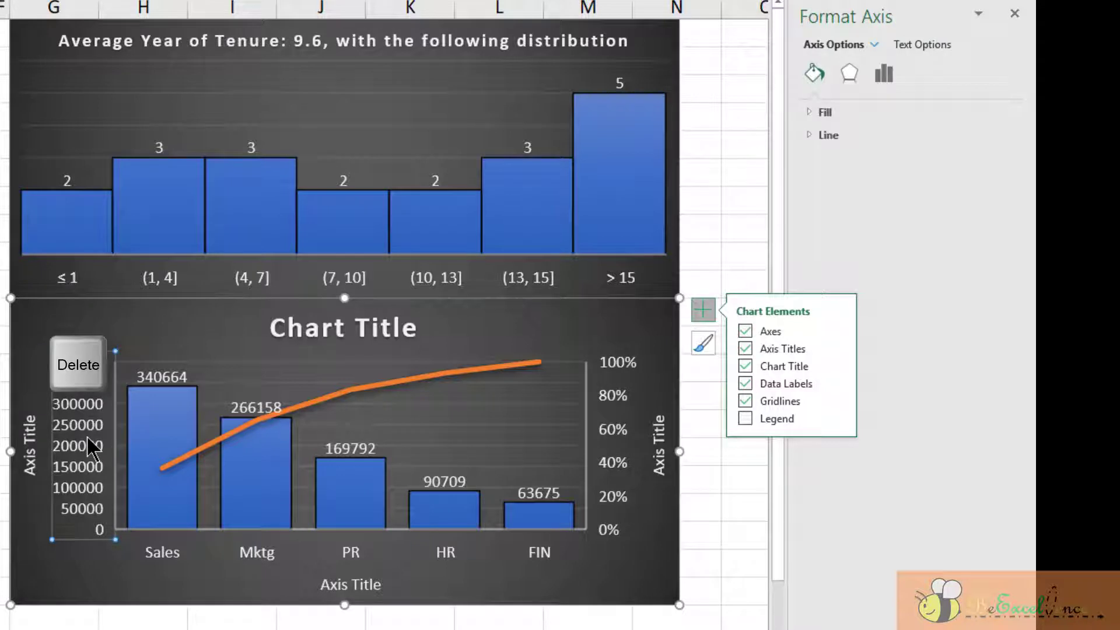
pyautogui.click(33, 458)
pyautogui.press('Delete')
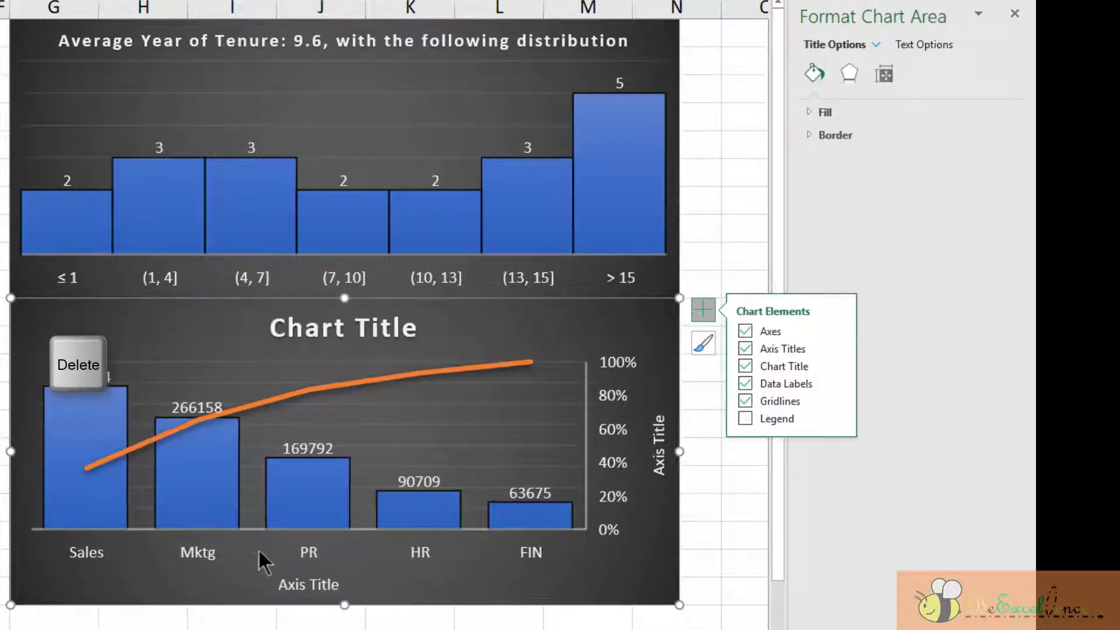
pyautogui.click(330, 580)
pyautogui.press('Delete')
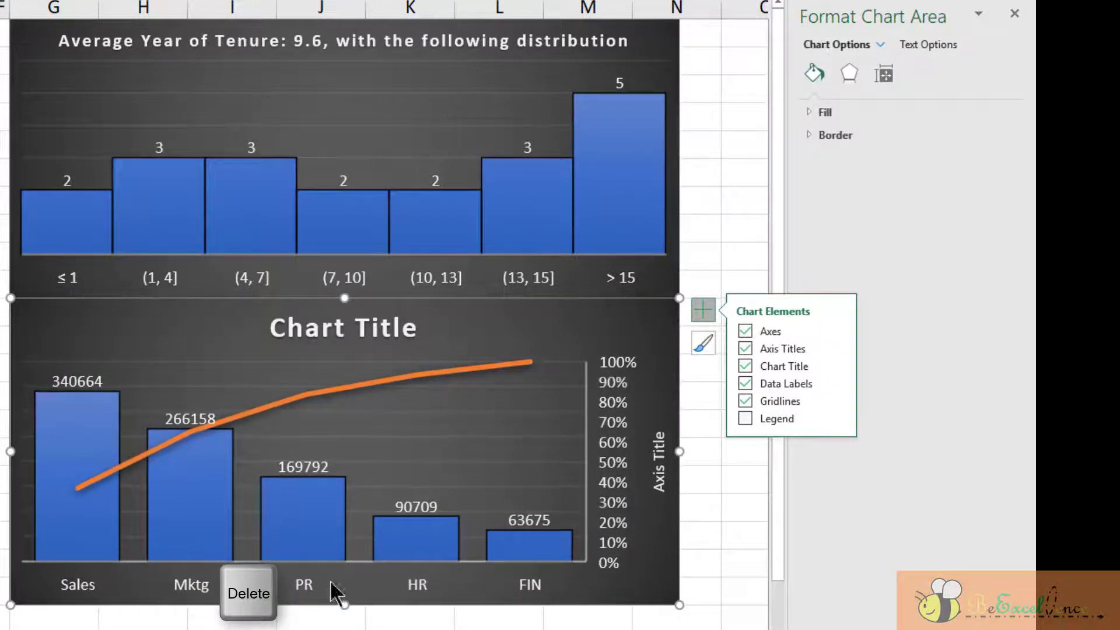
# Step: Reduce the font size of the Pareto chart's percentage axis labels by two steps
pyautogui.click(607, 384)
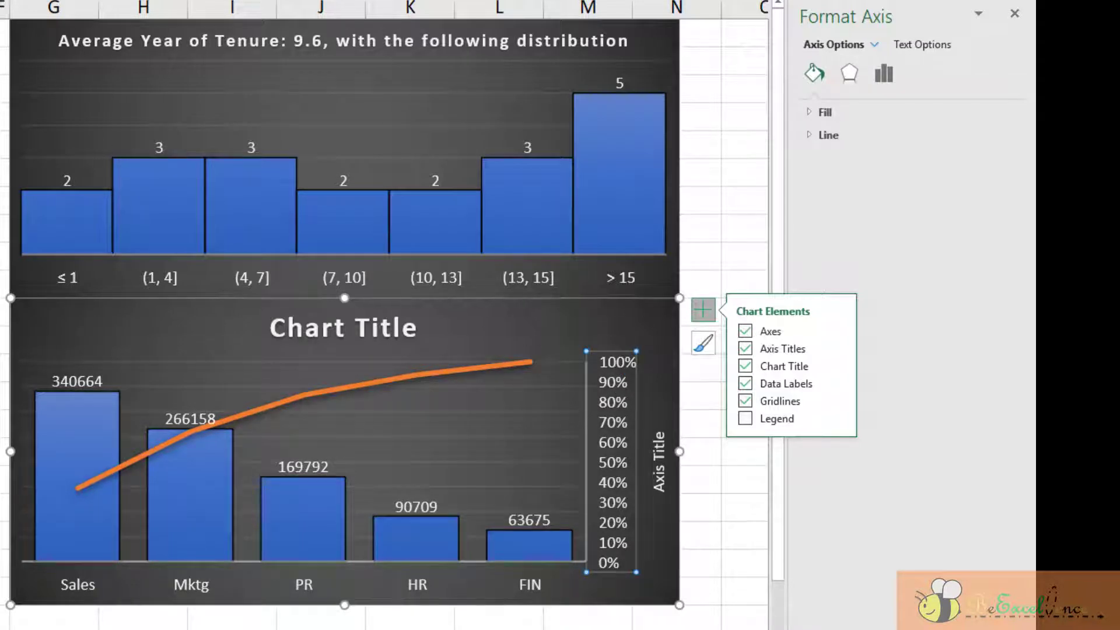
pyautogui.hotkey('ctrl', 'shift', ',')
pyautogui.hotkey('ctrl', 'shift', ',')
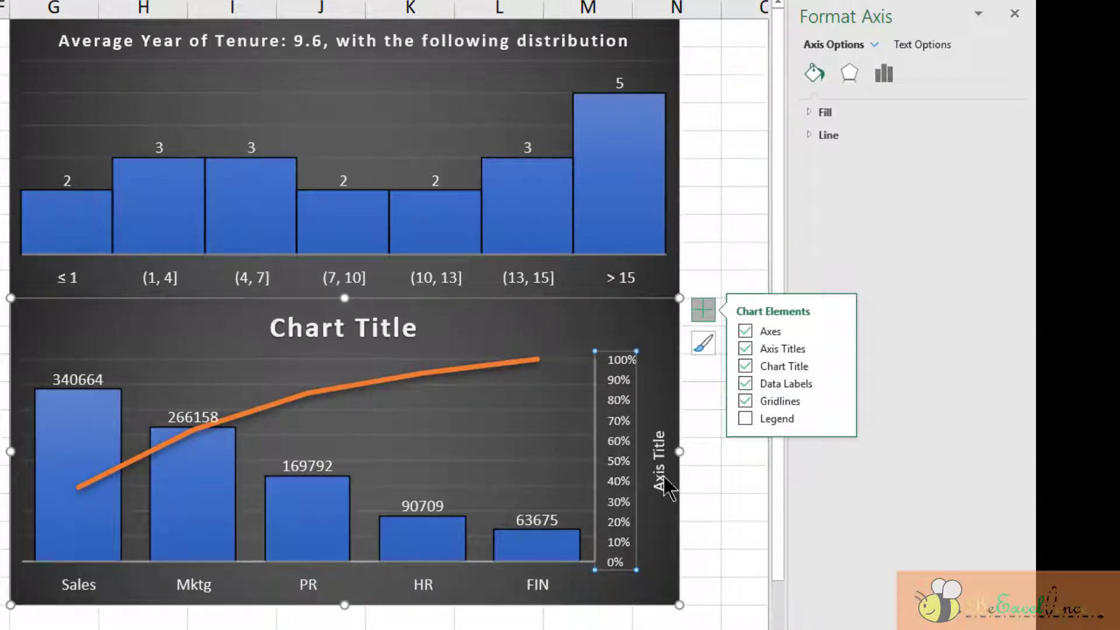
# Step: Change the title of the Pareto chart's percentage axis to "Cumulated %"
pyautogui.click(663, 477)
pyautogui.tripleClick(663, 477)
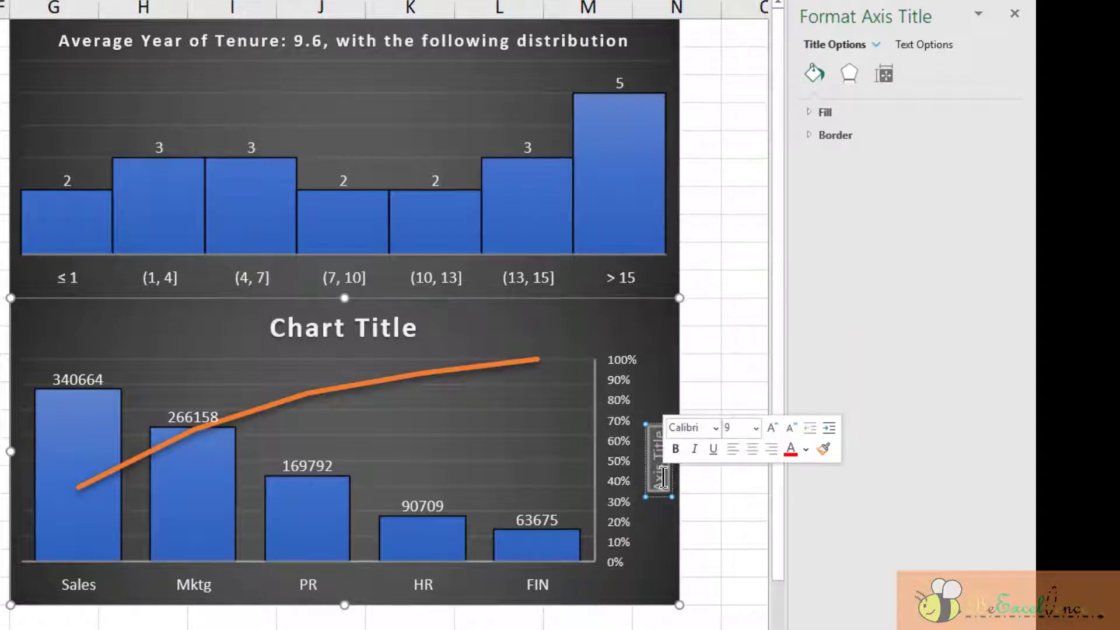
pyautogui.write('Cum')
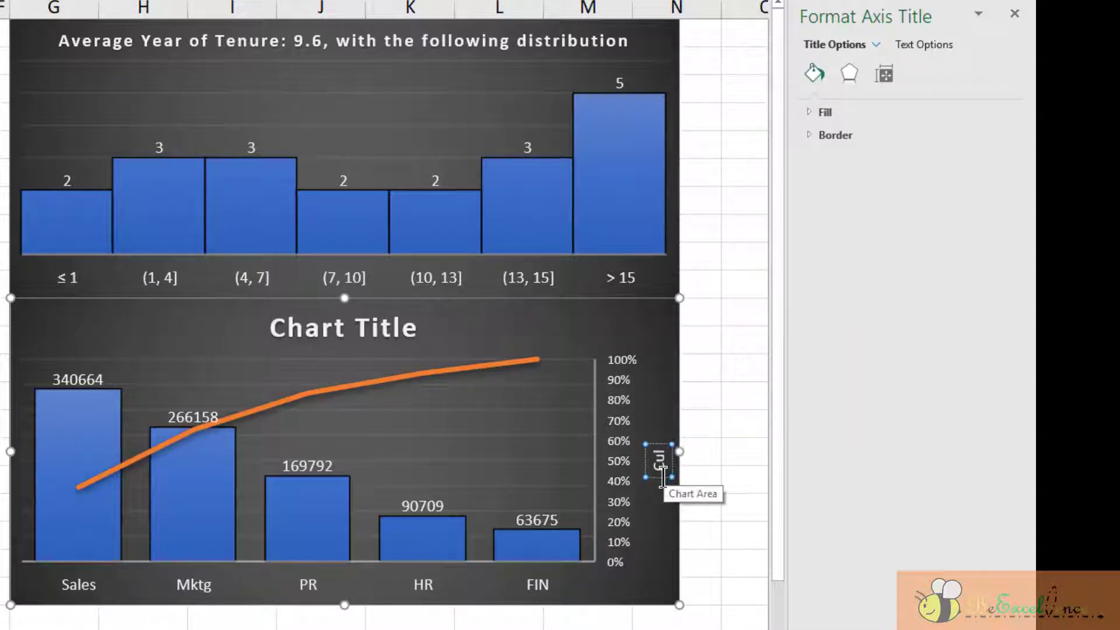
pyautogui.write('ulated')
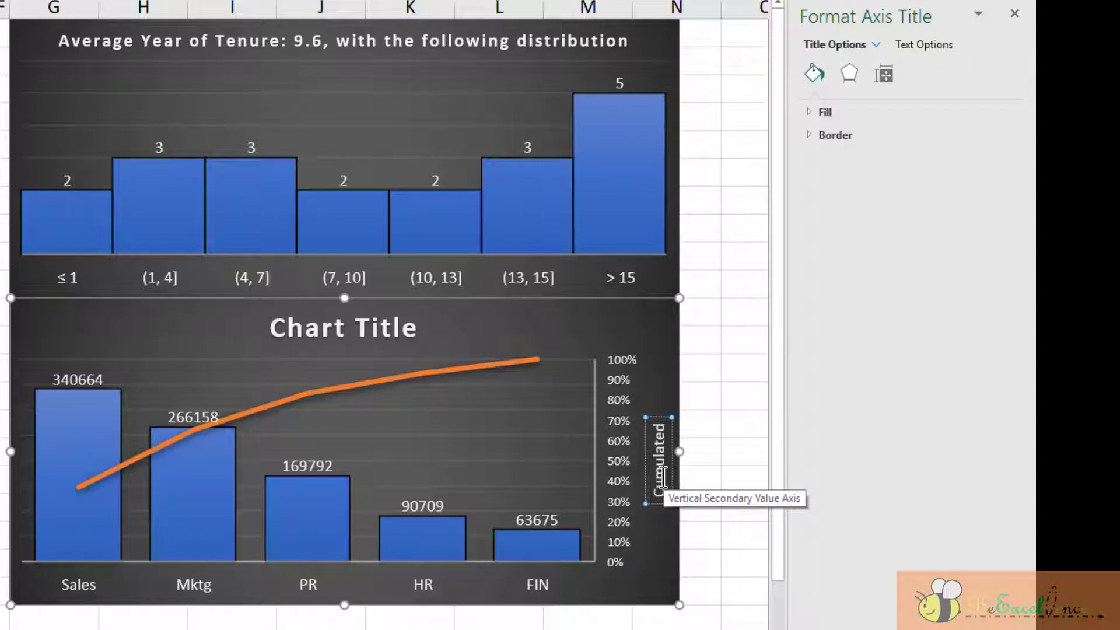
pyautogui.write(' %')
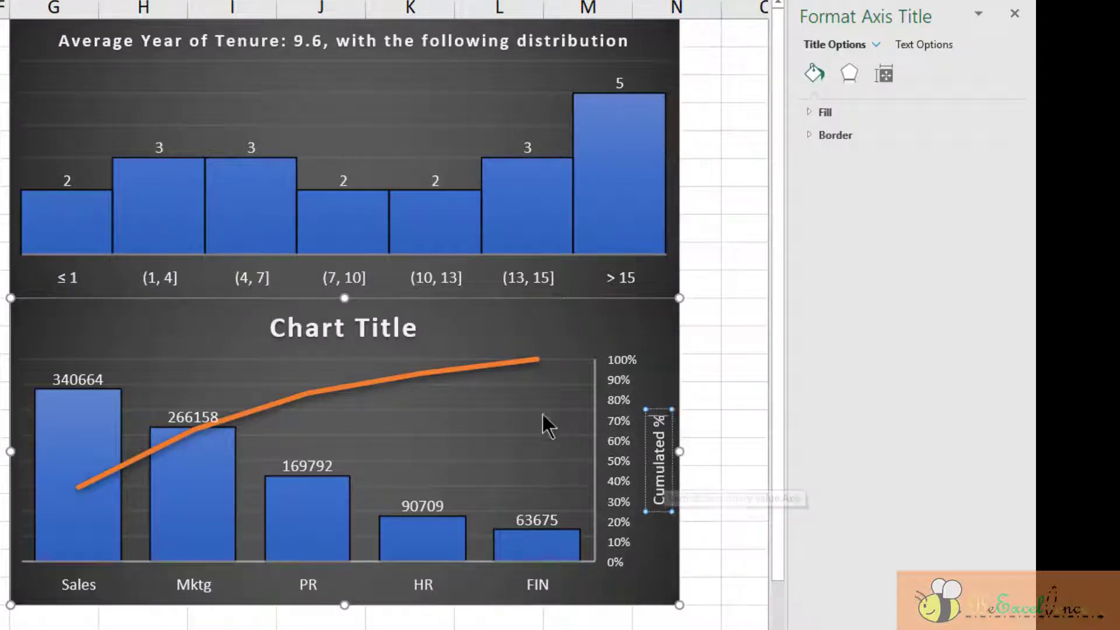
# Step: Change the Pareto chart's title to "Dept of Sales accounted for ~40% of total salary cost"
pyautogui.click(386, 337)
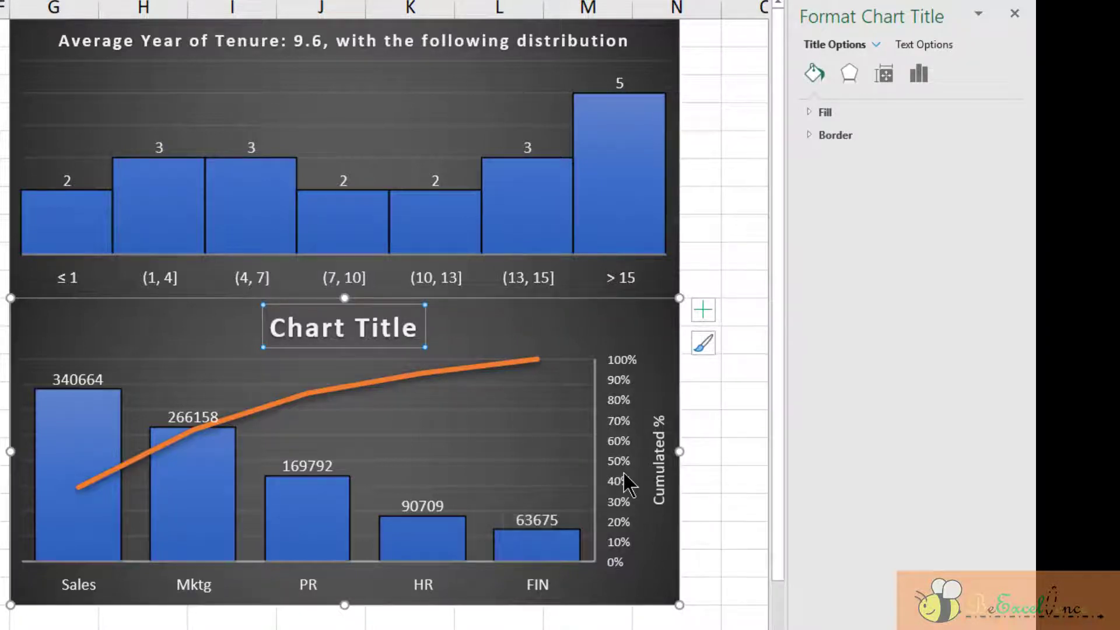
pyautogui.tripleClick(395, 331)
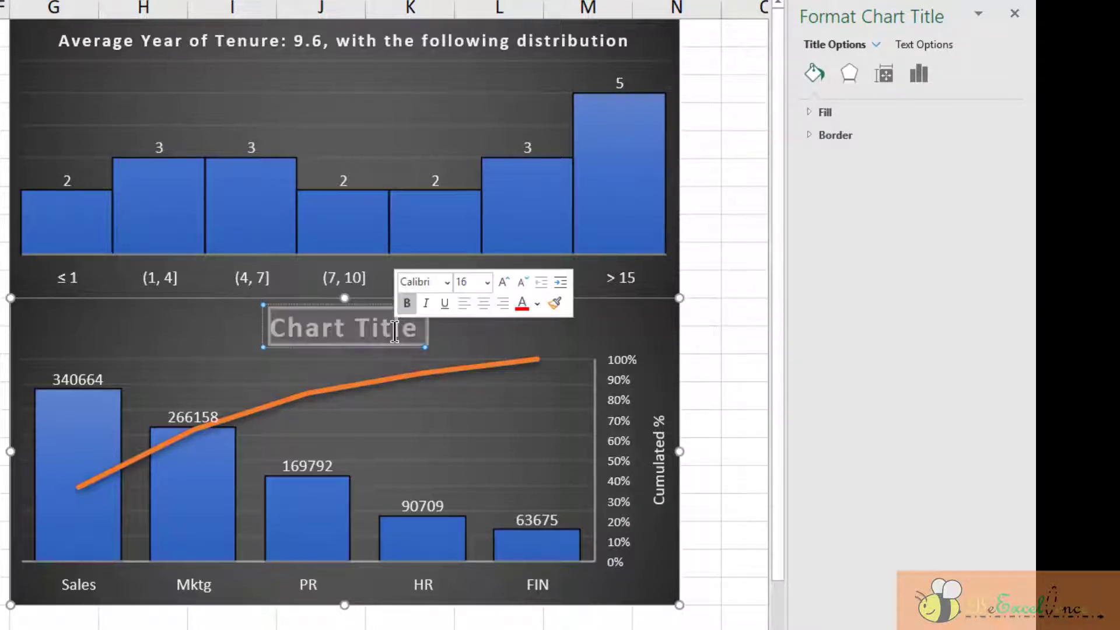
pyautogui.write('De')
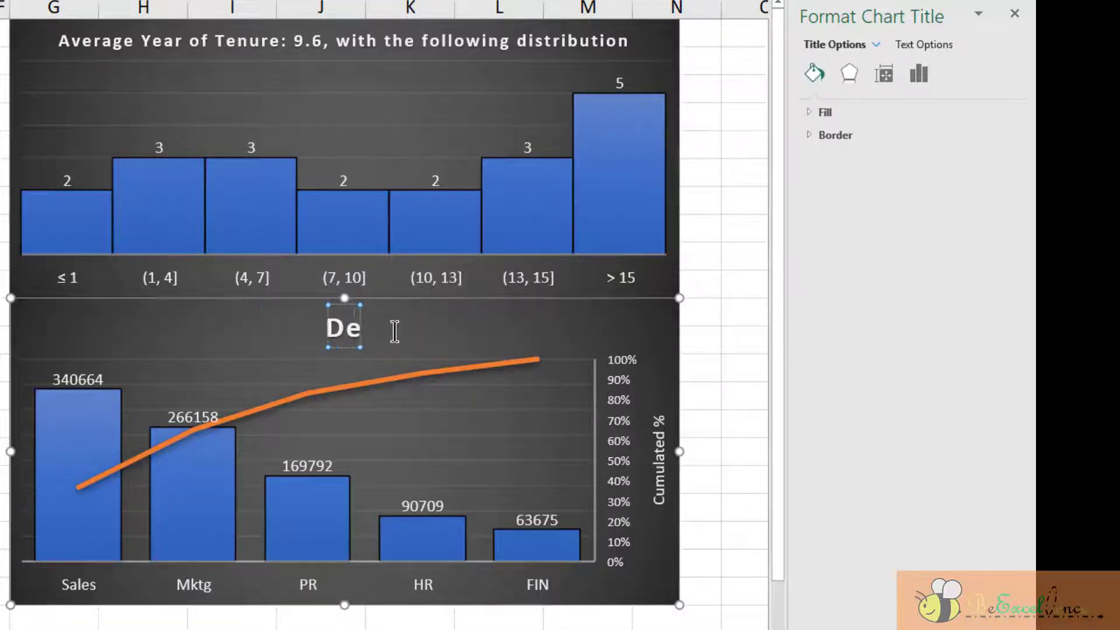
pyautogui.write('pt of Sales')
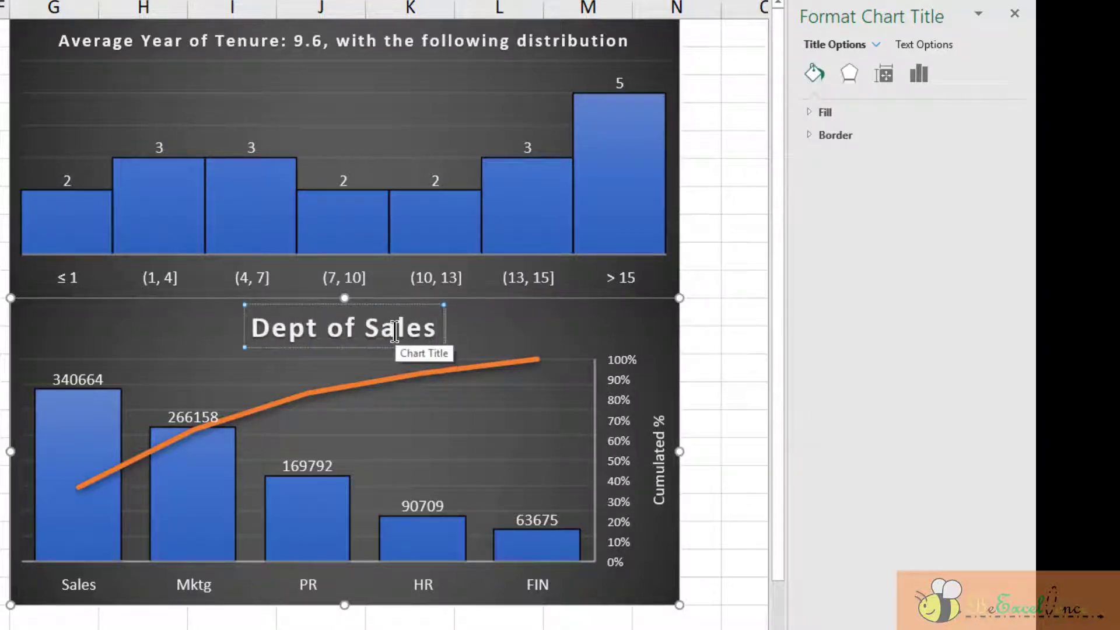
pyautogui.write(' accounted for')
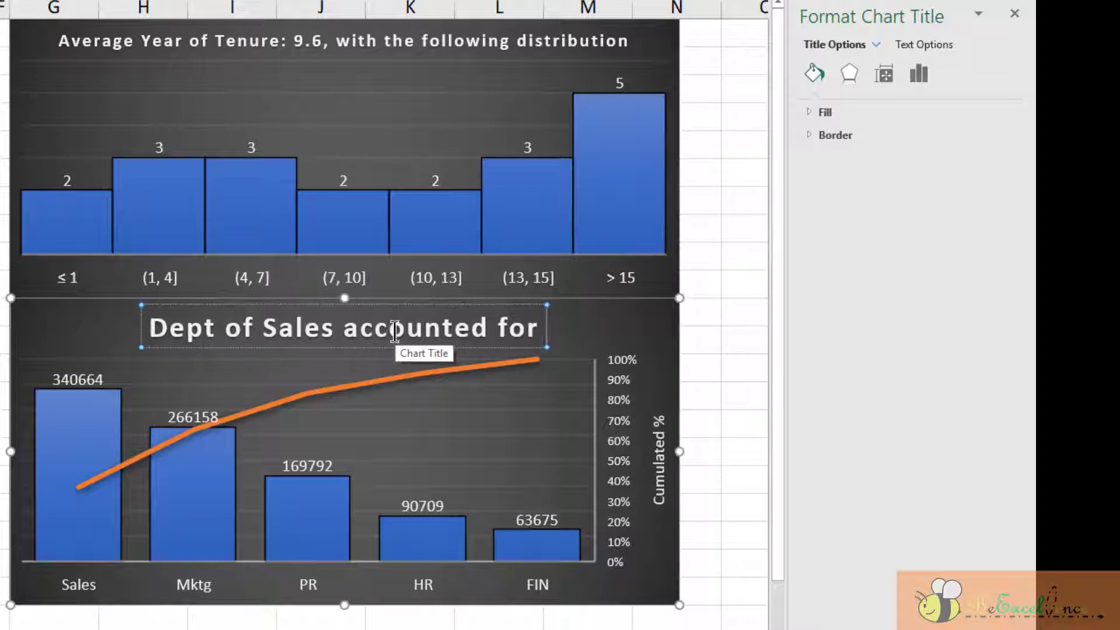
pyautogui.write(' ~')
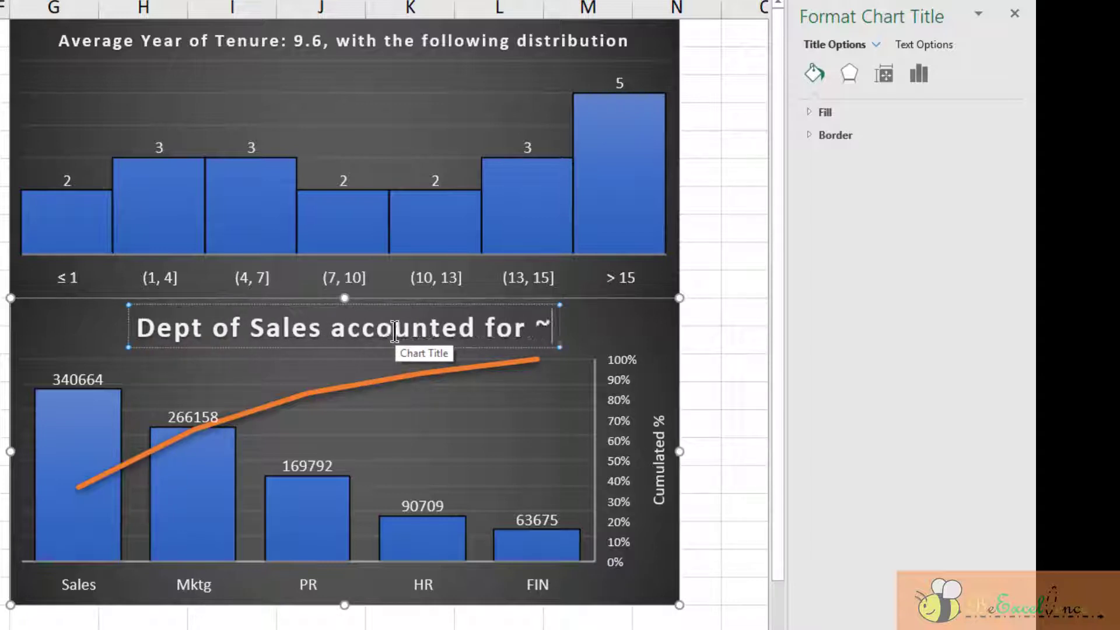
pyautogui.write('40')
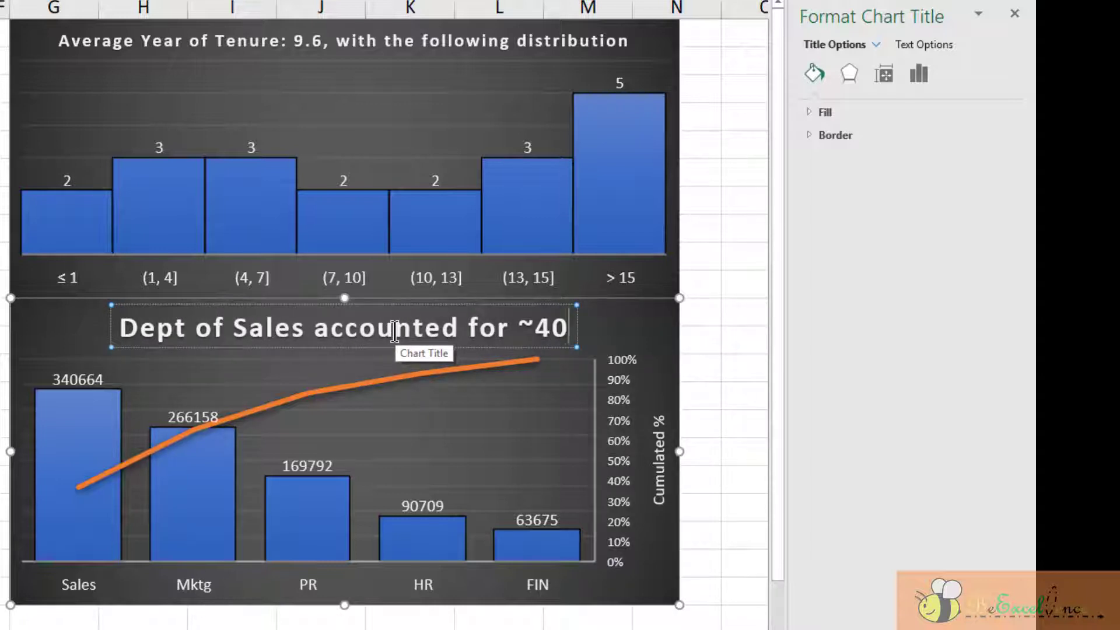
pyautogui.write('% of sal')
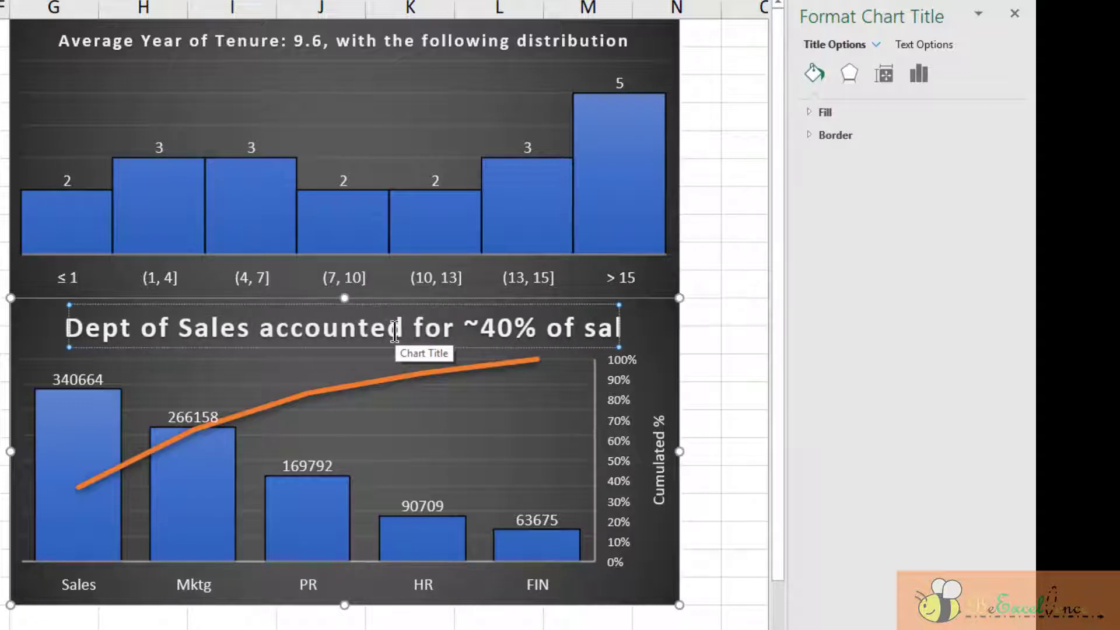
pyautogui.press('BackSpace')
pyautogui.press('BackSpace')
pyautogui.press('BackSpace')
pyautogui.write('toa')
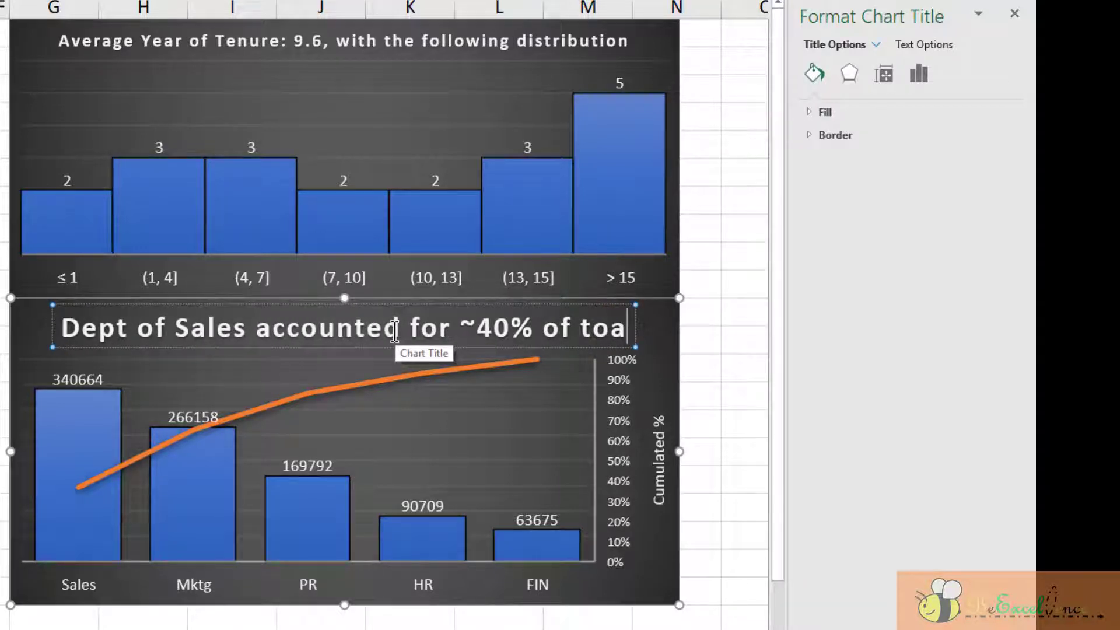
pyautogui.press('BackSpace')
pyautogui.write('tal salar')
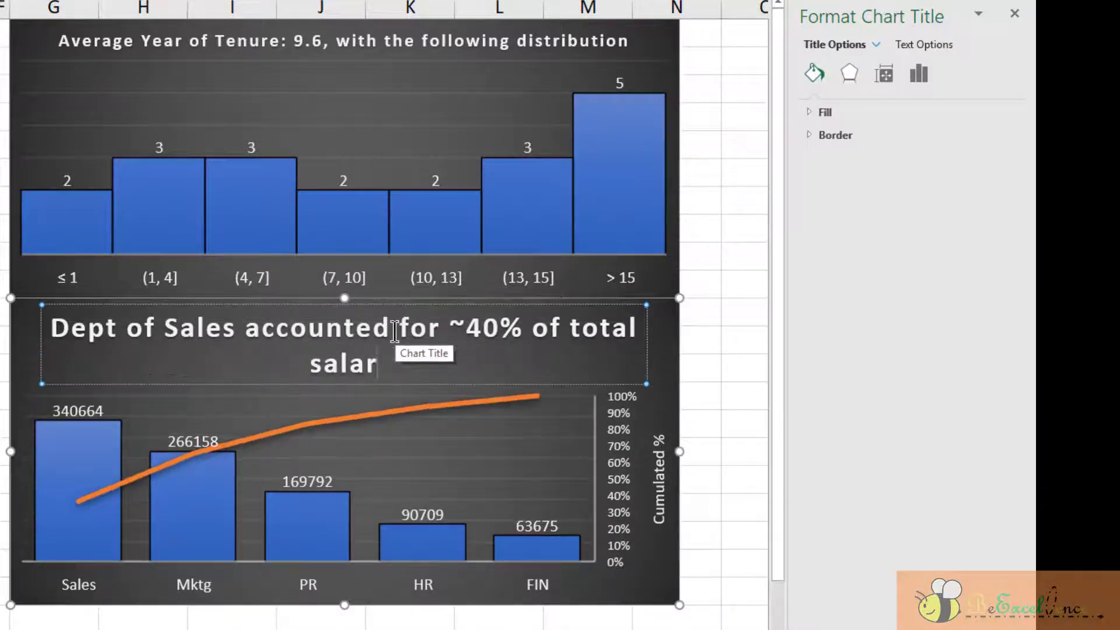
pyautogui.write('y cost')
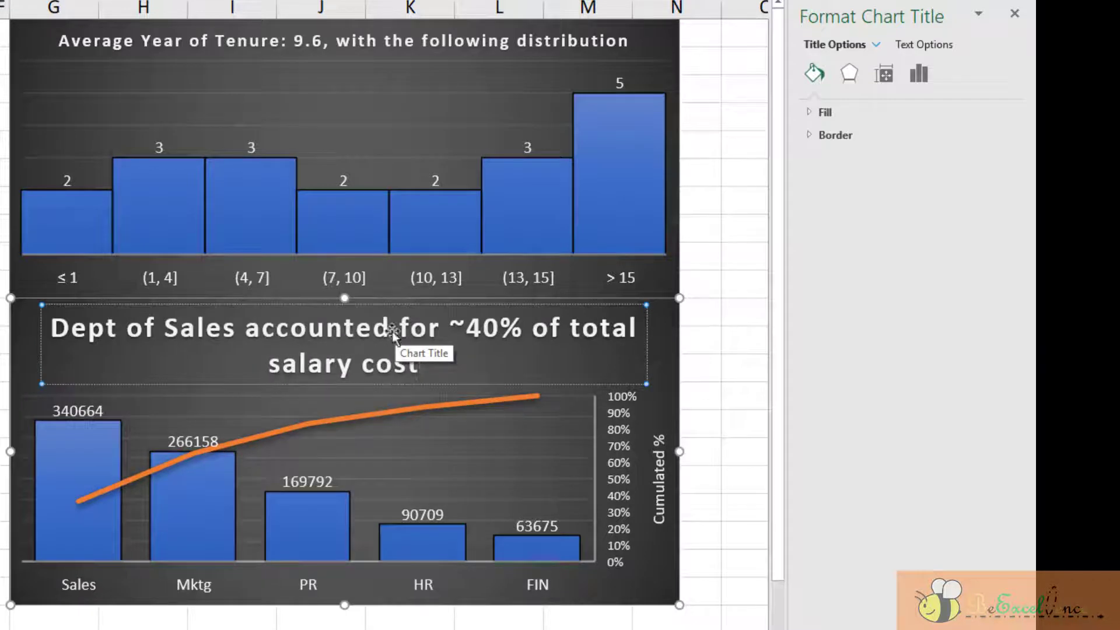
# Step: Set the font size of the whole Pareto chart title to 10 and leave the chart
pyautogui.moveTo(51, 328); pyautogui.dragTo(564, 380)
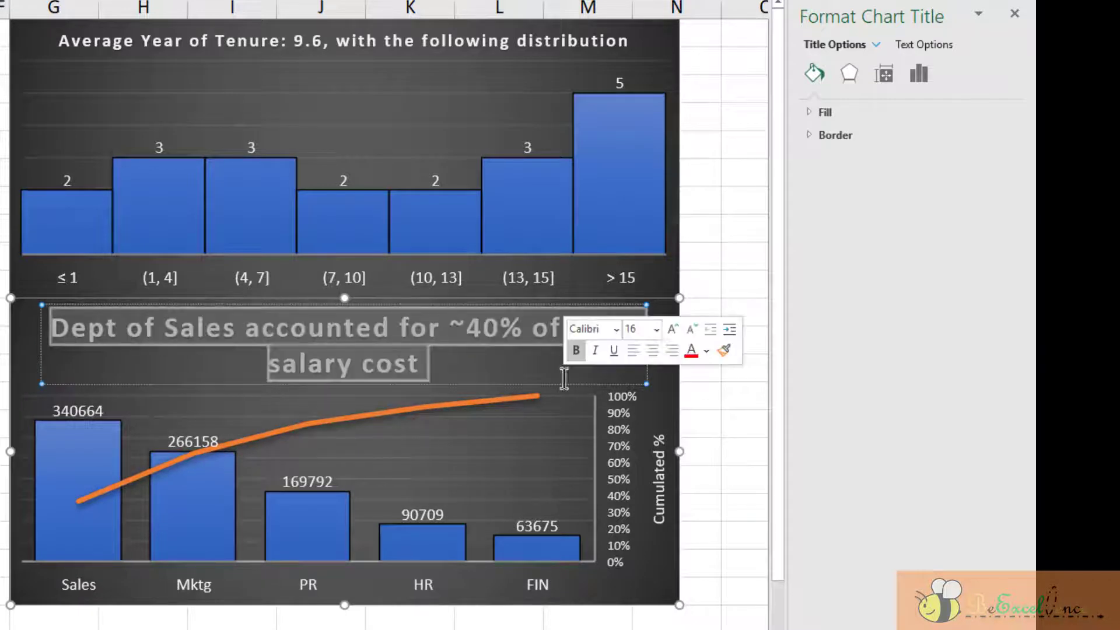
pyautogui.write('10')
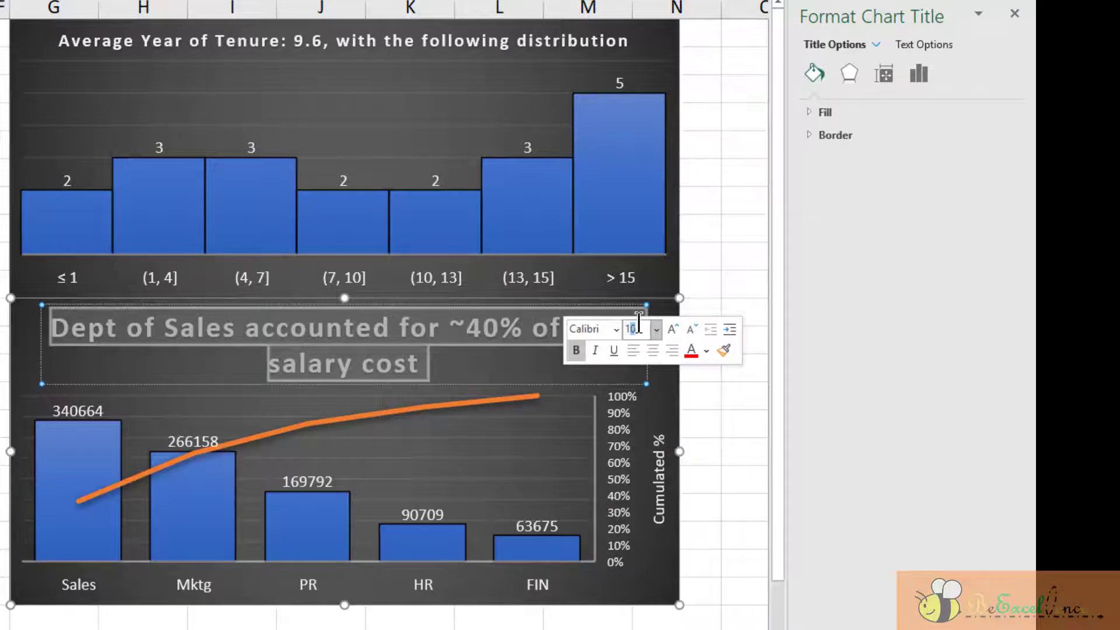
pyautogui.press('Return')
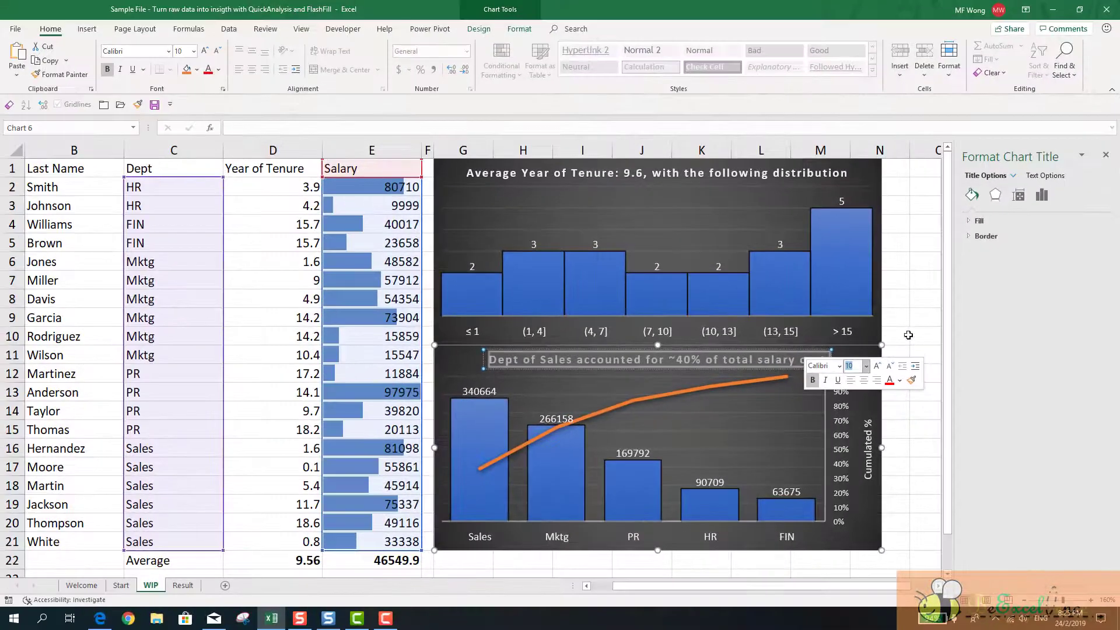
pyautogui.click(720, 286)
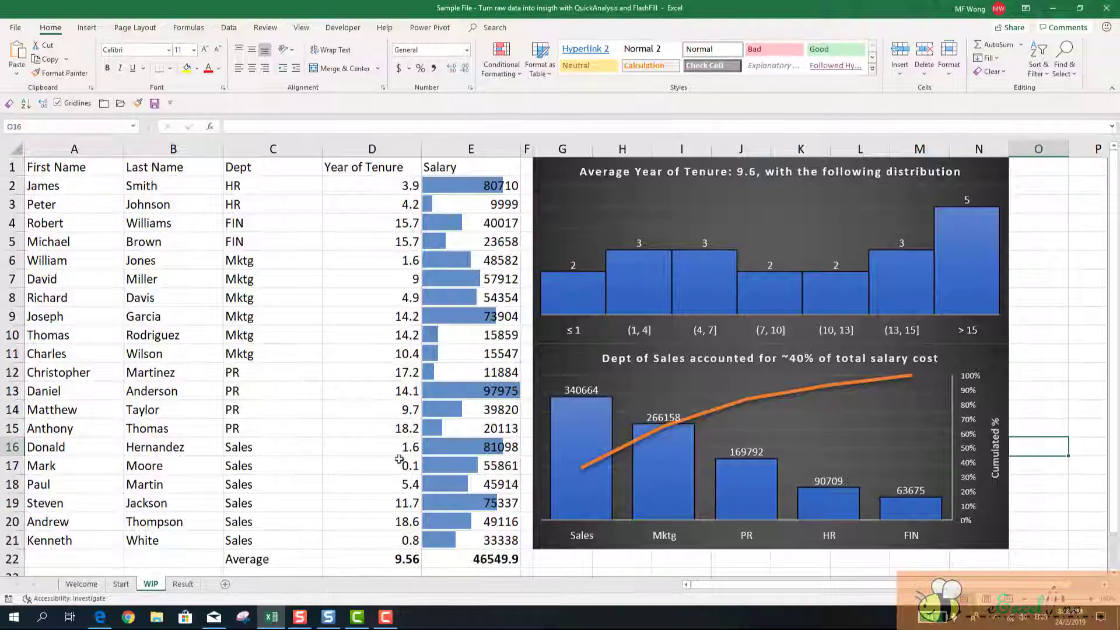
# Step: Show the Year of Tenure average in cell D22 with one decimal place
pyautogui.click(405, 553)
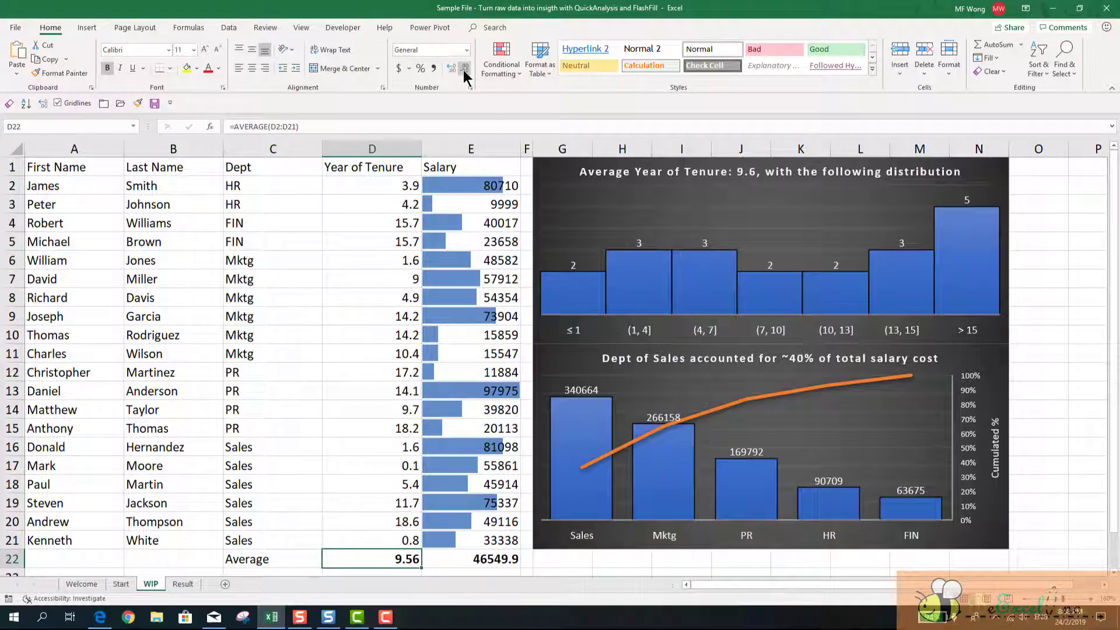
pyautogui.click(465, 68)
pyautogui.click(455, 227)
# Step: Format the Salary values from E2 down to the average in E22 as dollar amounts without decimals
pyautogui.click(476, 181)
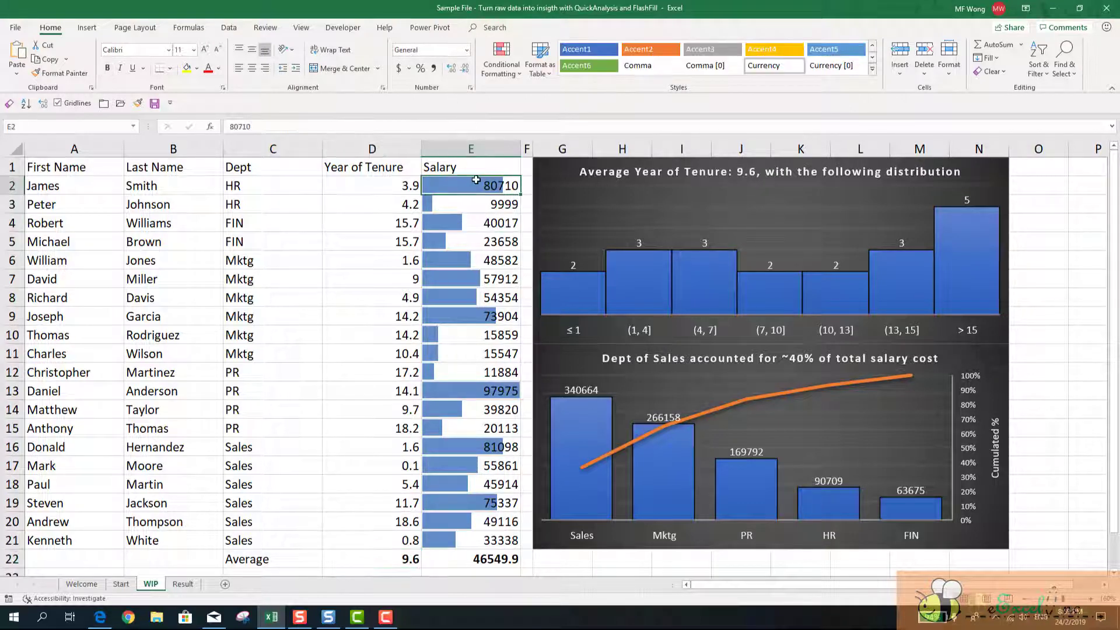
pyautogui.hotkey('ctrl', 'shift', 'Down')
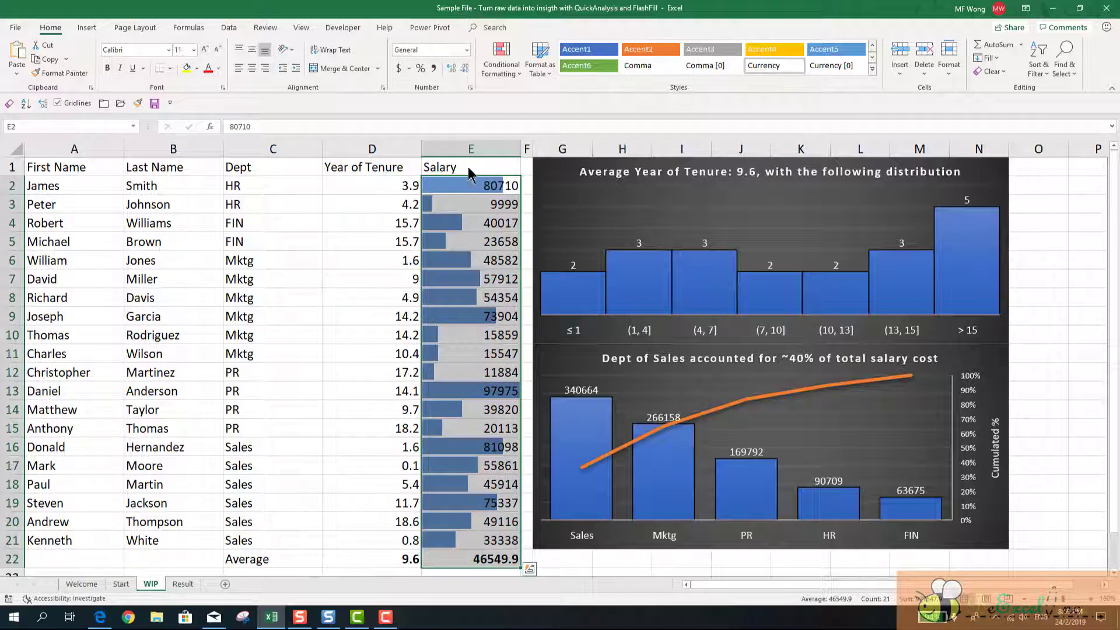
pyautogui.click(402, 68)
pyautogui.click(467, 69)
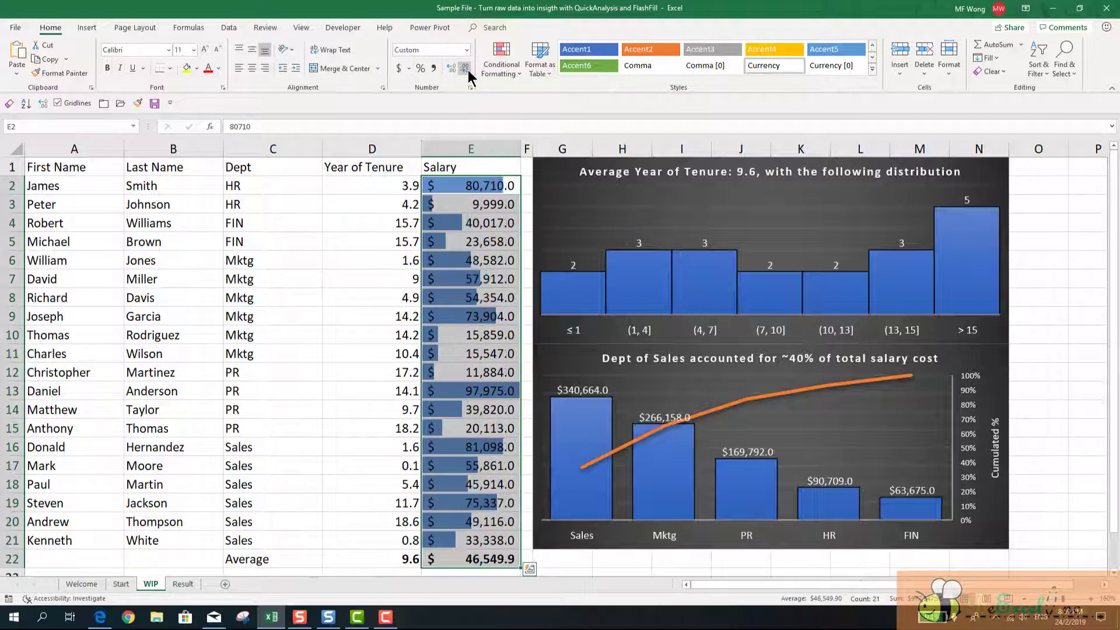
pyautogui.click(466, 68)
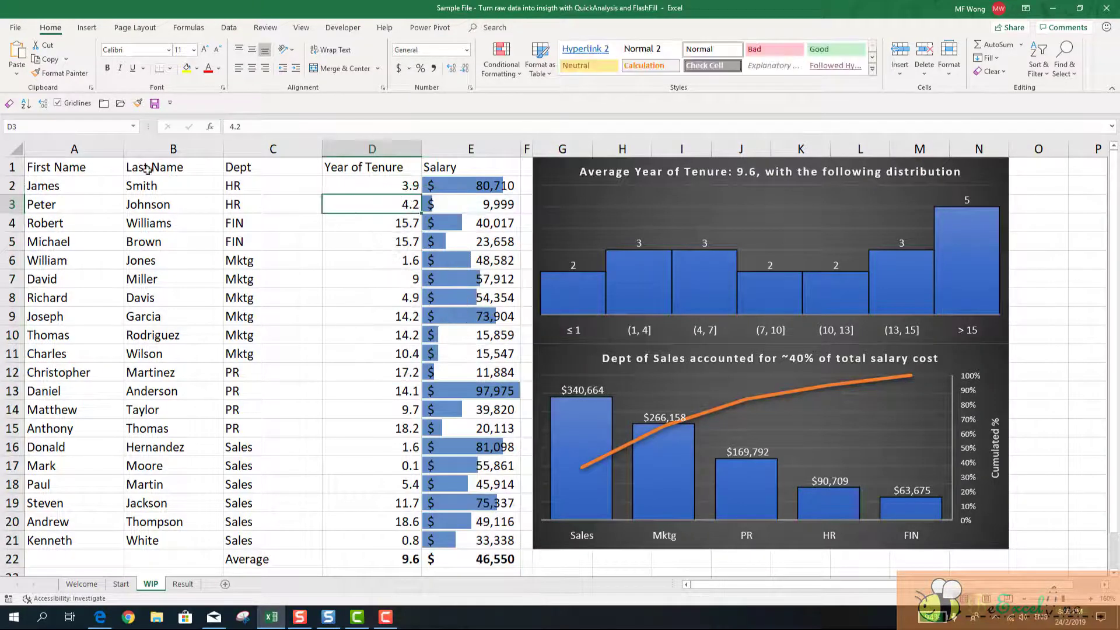
# Step: Convert the employee data A1:E21, without the Average row, into a table using Quick Analysis
pyautogui.moveTo(87, 167); pyautogui.dragTo(479, 534)
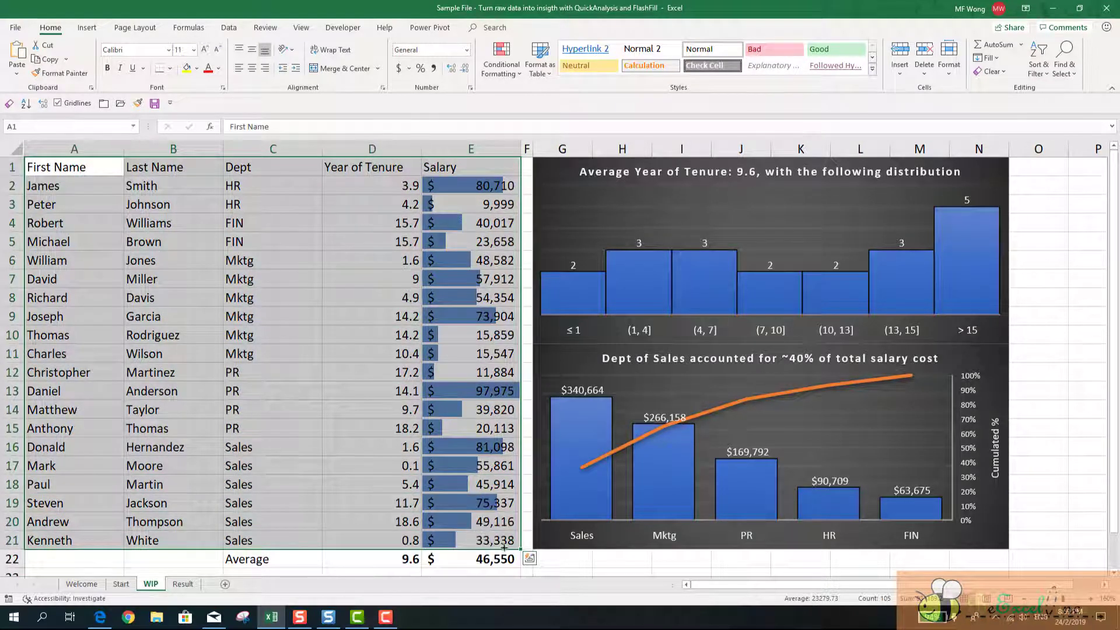
pyautogui.click(529, 558)
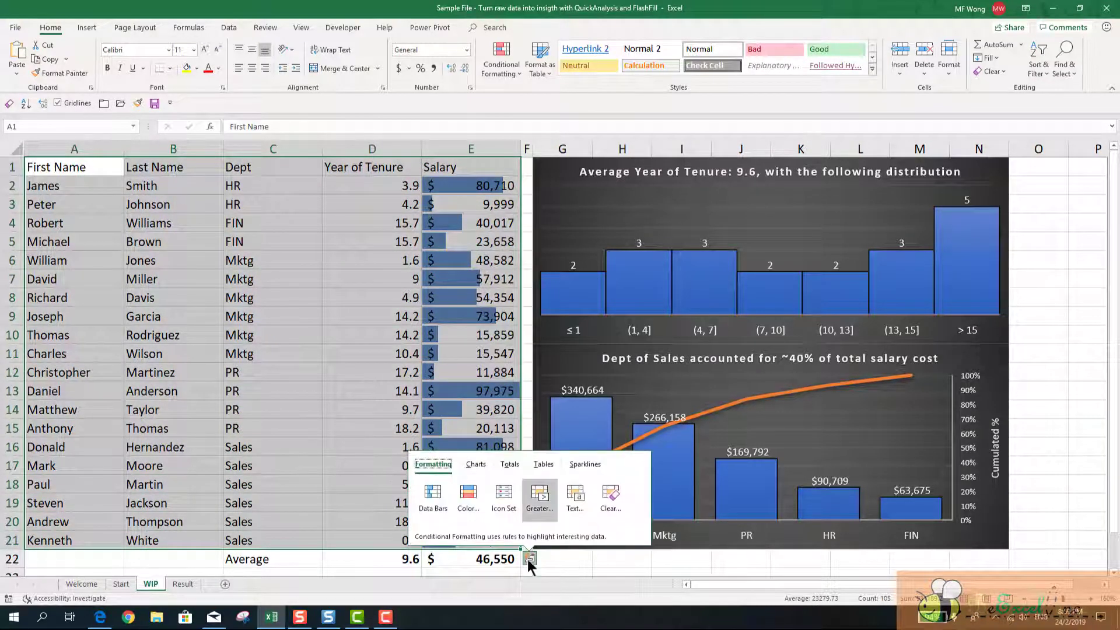
pyautogui.click(548, 469)
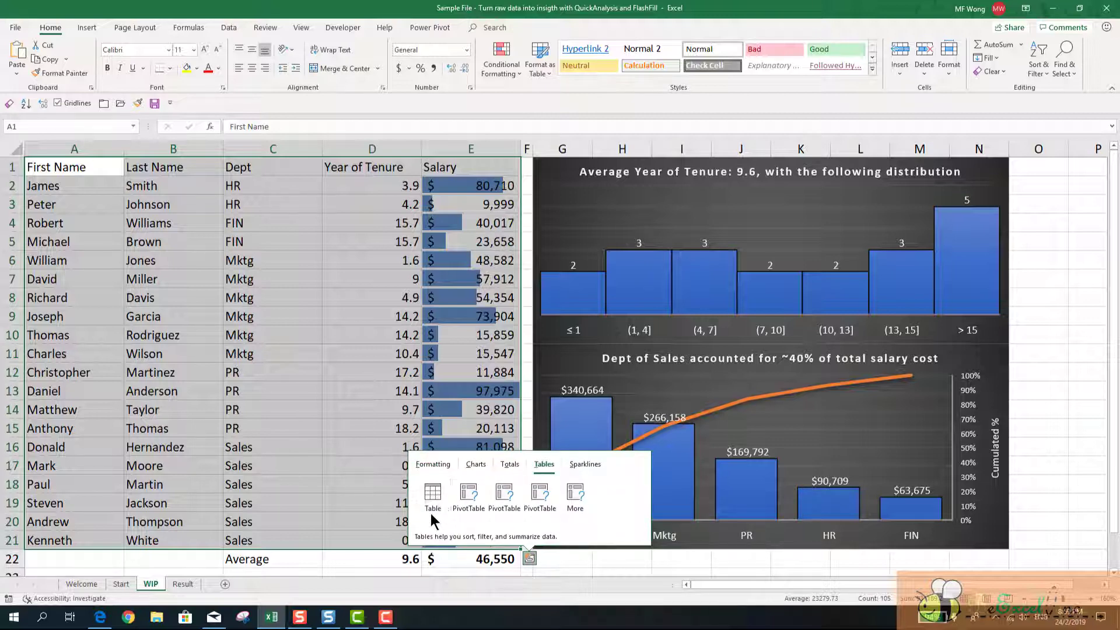
pyautogui.click(431, 514)
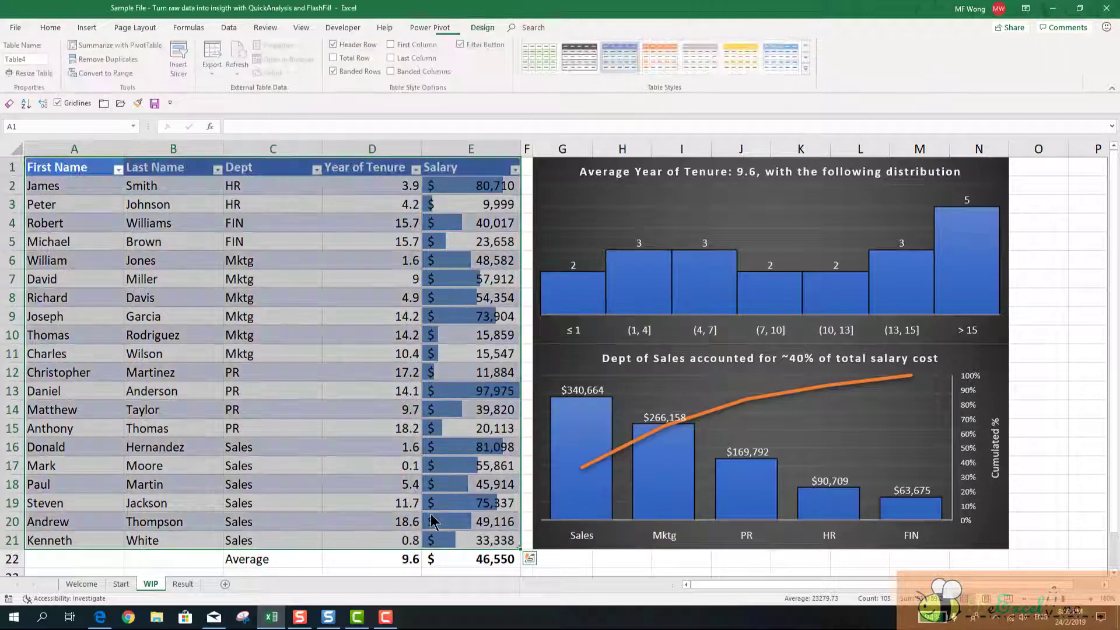
pyautogui.click(425, 389)
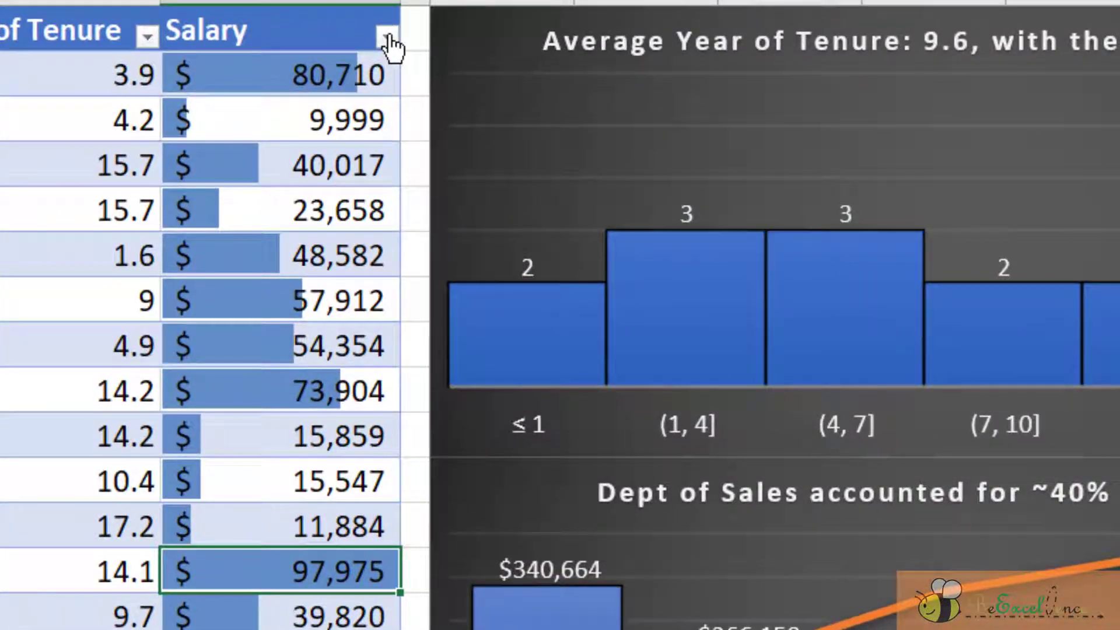
# Step: Sort the employee table by Salary from largest to smallest and hide the worksheet's gridlines
pyautogui.click(388, 36)
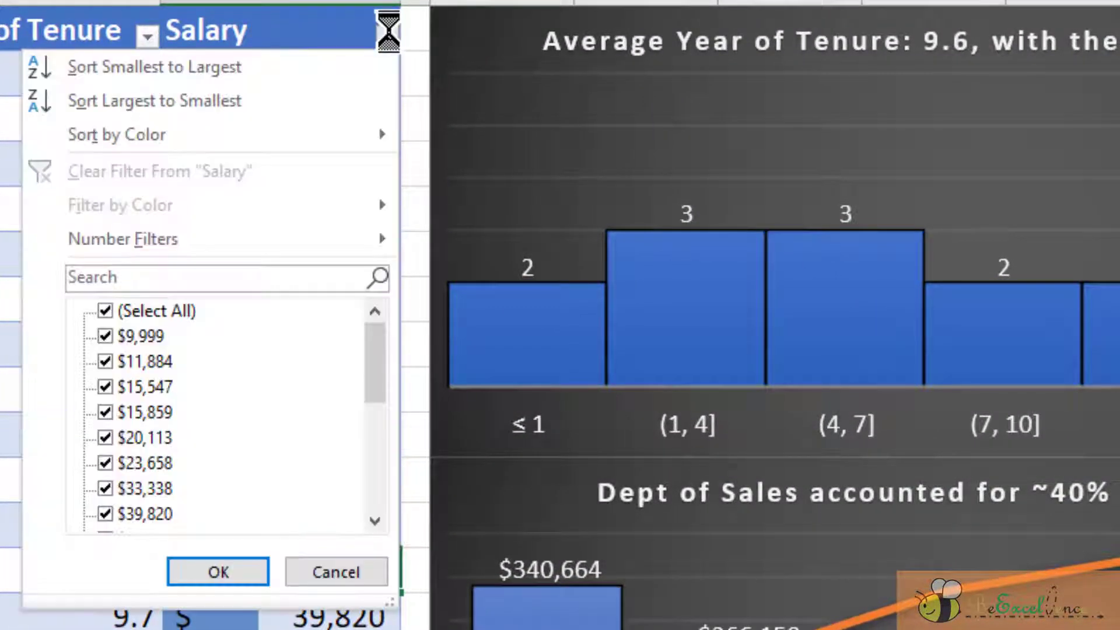
pyautogui.click(371, 100)
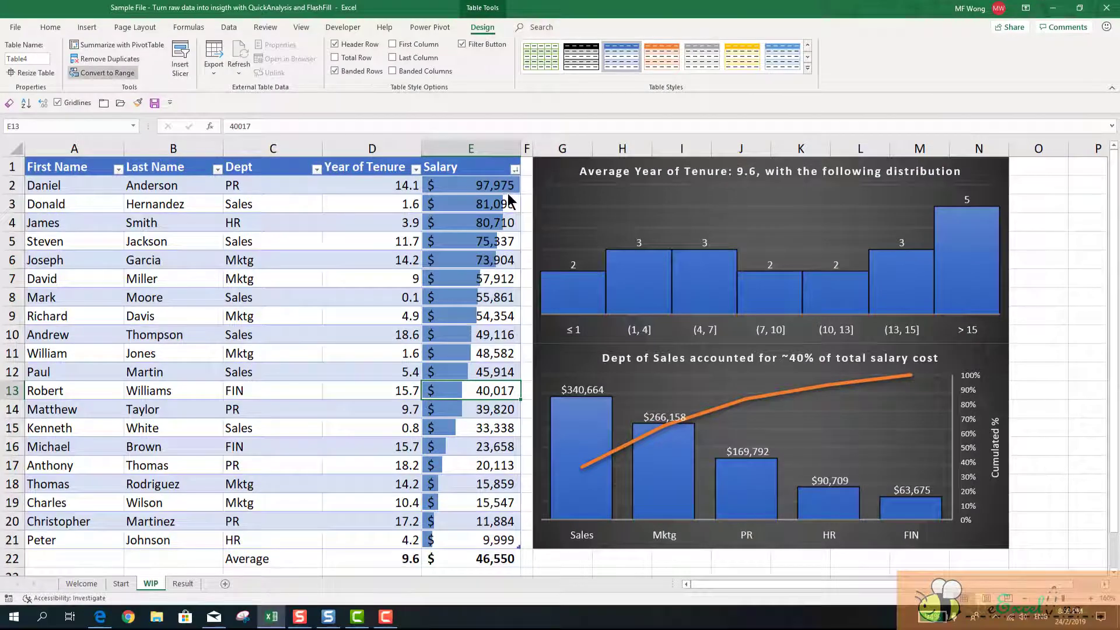
pyautogui.click(307, 28)
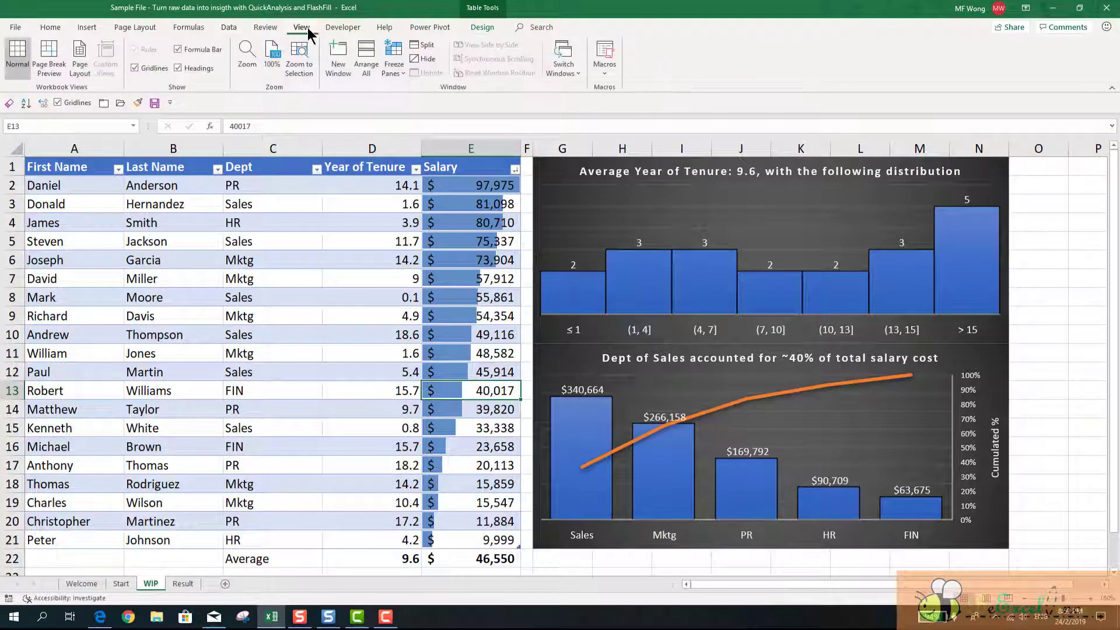
pyautogui.click(151, 69)
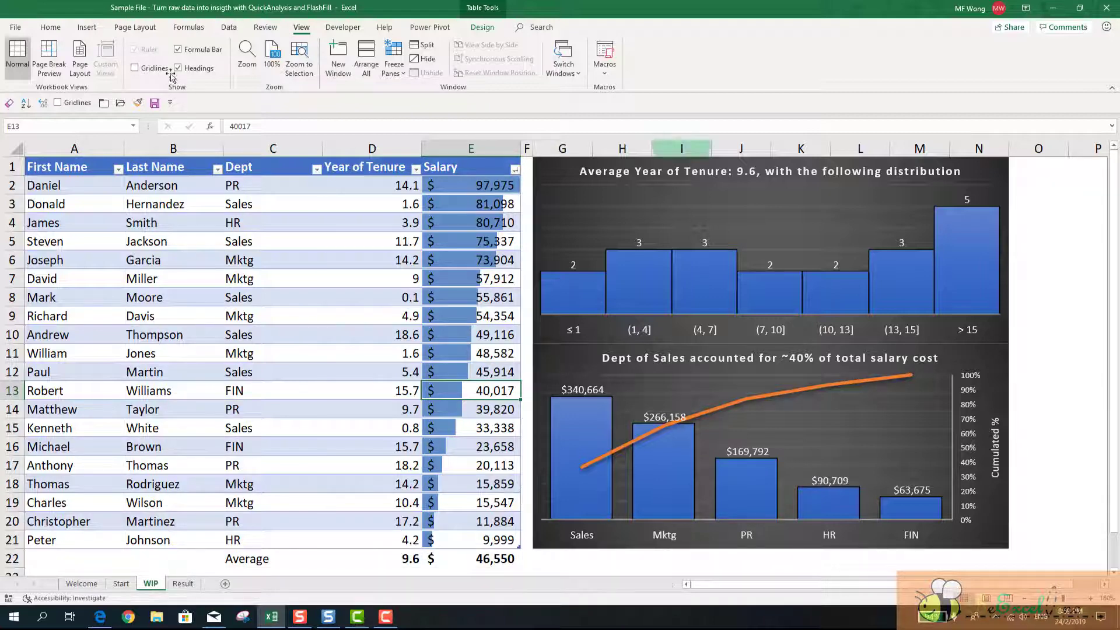